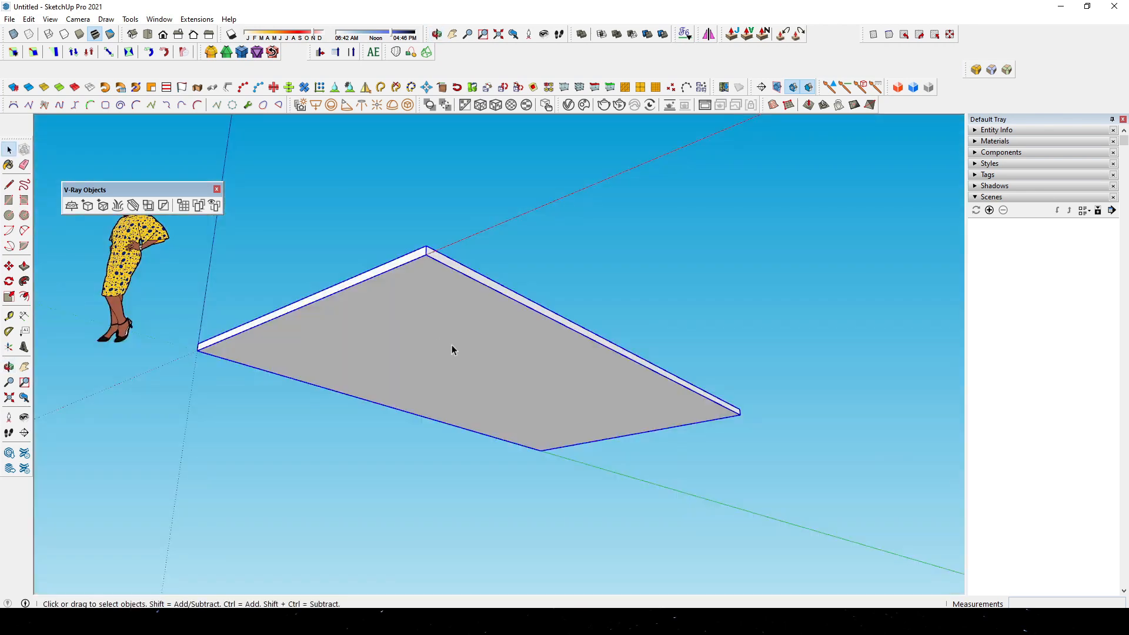
Step: Copy the slab end to end along its length and multiply the copy into a 10x array
{"action": "key", "text": "m"}
{"action": "key", "text": "ctrl"}
{"action": "left_click", "coordinate": [318, 366]}
{"action": "left_click", "coordinate": [575, 300]}
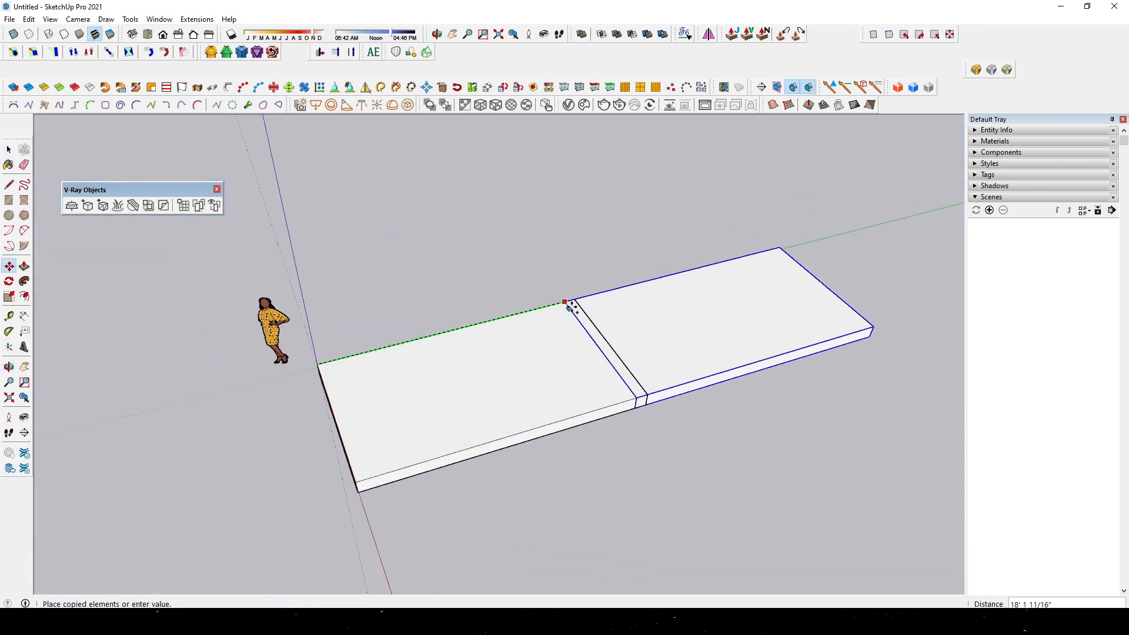
{"action": "middle_click_drag", "start_coordinate": [575, 300], "coordinate": [384, 357]}
{"action": "type", "text": "10x"}
{"action": "key", "text": "Return"}
{"action": "key", "text": "space"}
{"action": "scroll", "coordinate": [283, 335], "scroll_direction": "down", "scroll_amount": 5}
{"action": "scroll", "coordinate": [272, 361], "scroll_direction": "up", "scroll_amount": 6}
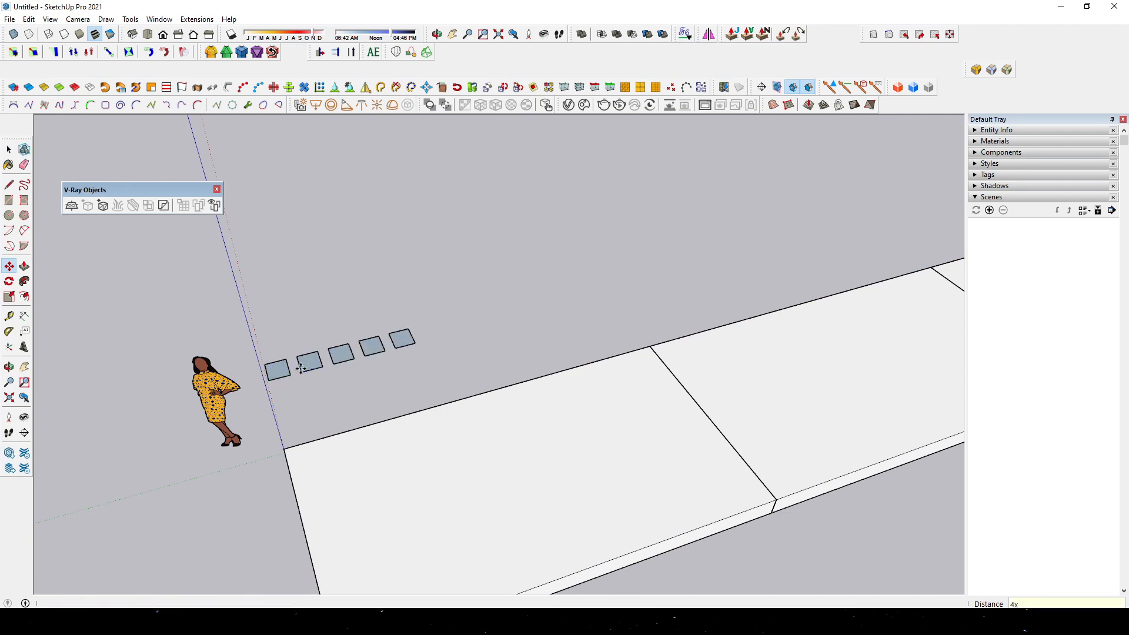
Step: Select the first small square swatch near the slab and import Soil B01 200cm from the Ground materials in Chaos Cosmos
{"action": "scroll", "coordinate": [301, 368], "scroll_direction": "down", "scroll_amount": 5}
{"action": "key", "text": "space"}
{"action": "scroll", "coordinate": [332, 331], "scroll_direction": "up", "scroll_amount": 5}
{"action": "left_click", "coordinate": [236, 409]}
{"action": "middle_click_drag", "start_coordinate": [236, 409], "coordinate": [406, 312]}
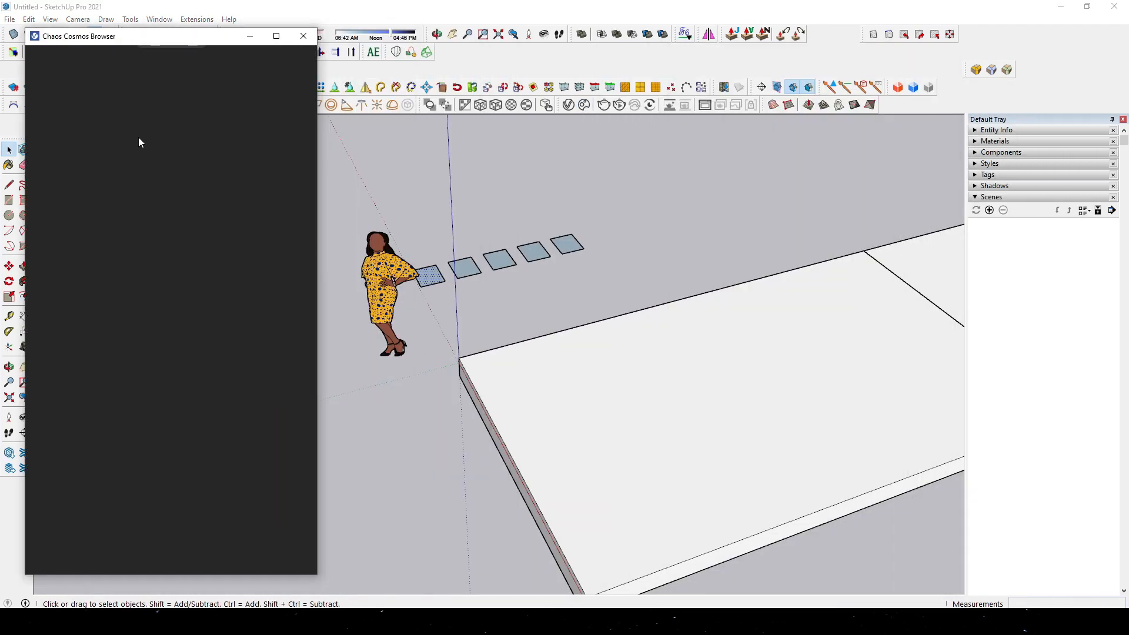
{"action": "left_click", "coordinate": [266, 321]}
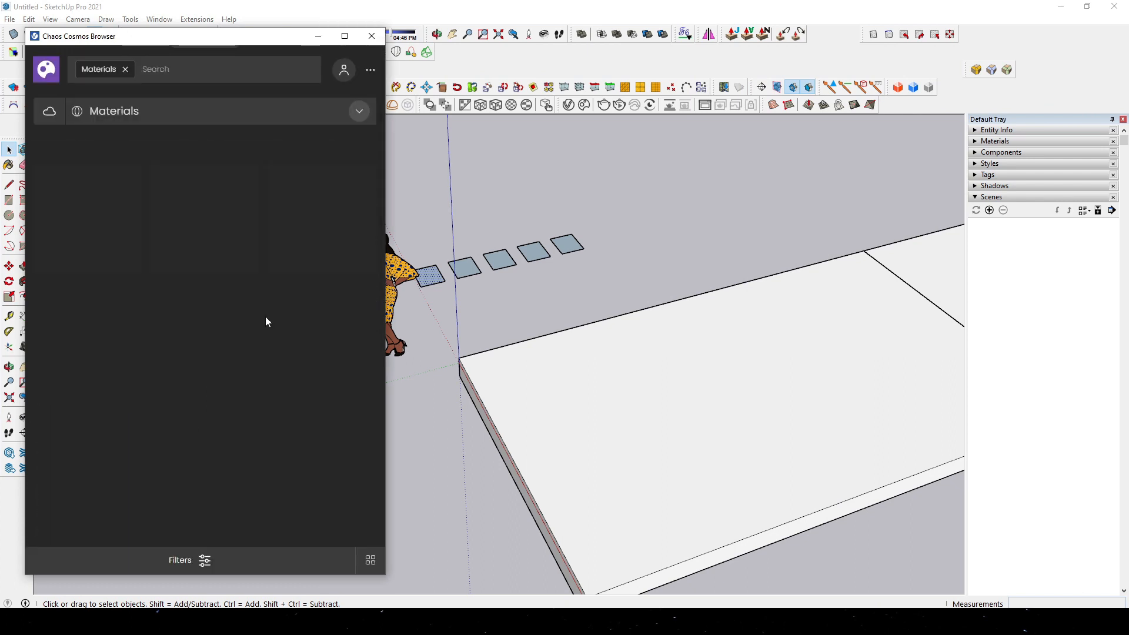
{"action": "left_click", "coordinate": [80, 111]}
{"action": "scroll", "coordinate": [139, 428], "scroll_direction": "down", "scroll_amount": 5}
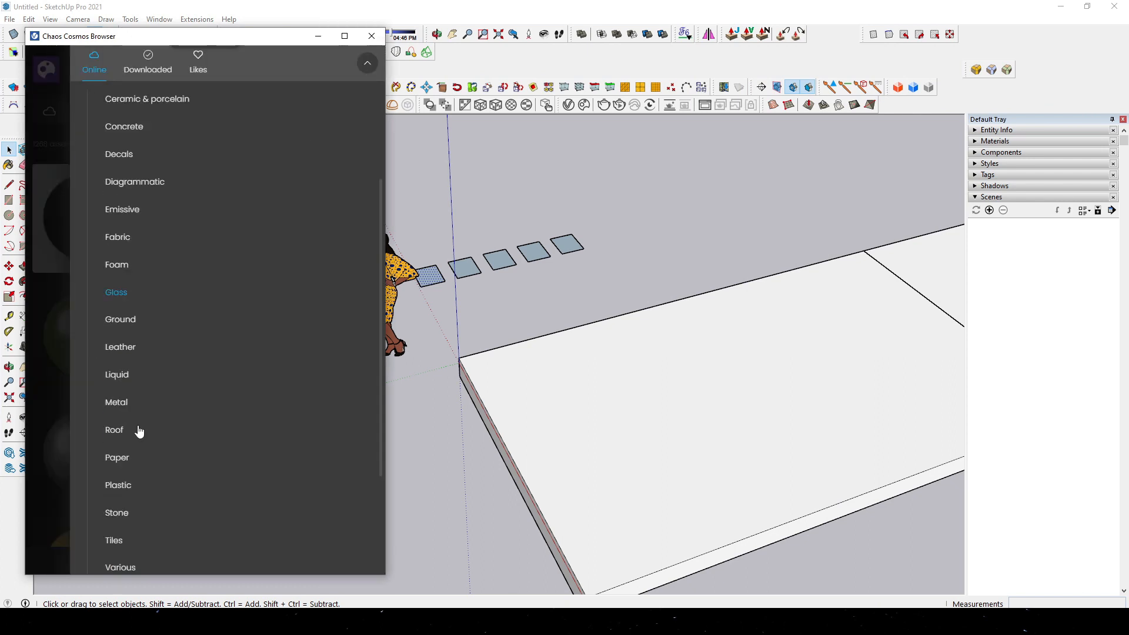
{"action": "scroll", "coordinate": [139, 348], "scroll_direction": "up", "scroll_amount": 5}
{"action": "scroll", "coordinate": [165, 378], "scroll_direction": "down", "scroll_amount": 3}
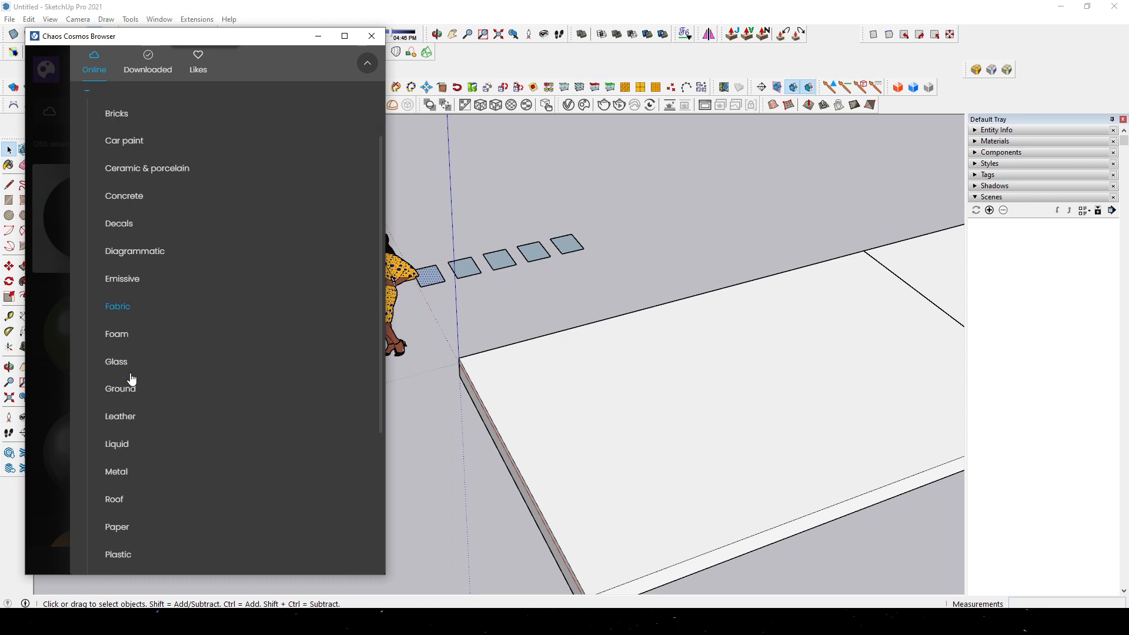
{"action": "left_click", "coordinate": [136, 284]}
{"action": "left_click", "coordinate": [112, 177]}
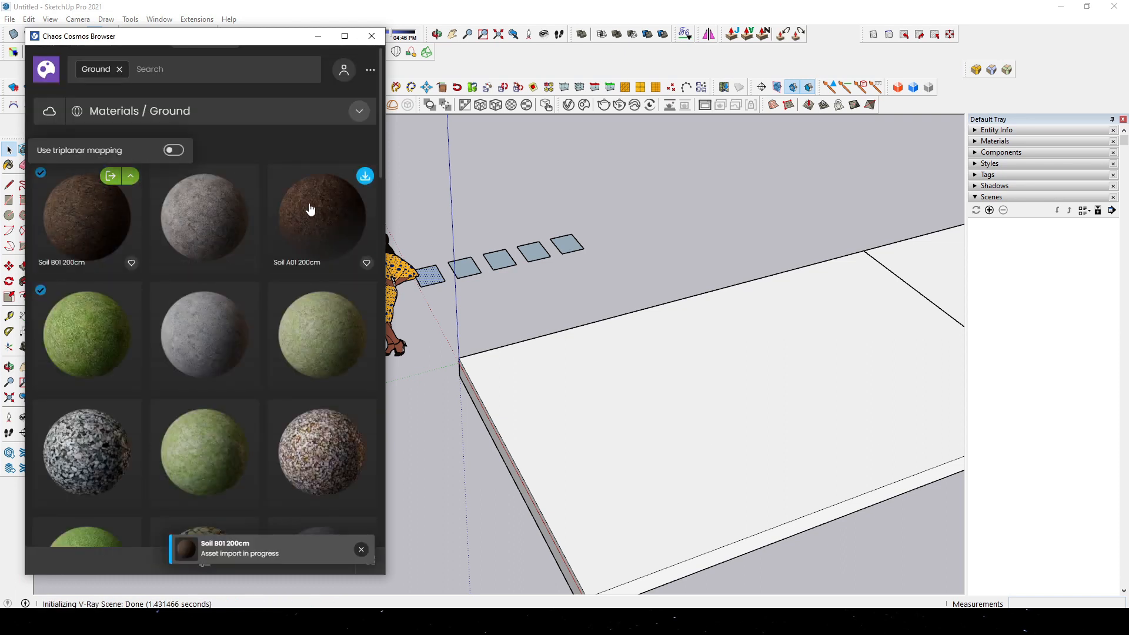
Step: Apply the Soil B01 200cm material to the first swatch
{"action": "left_click_drag", "start_coordinate": [563, 125], "coordinate": [743, 144]}
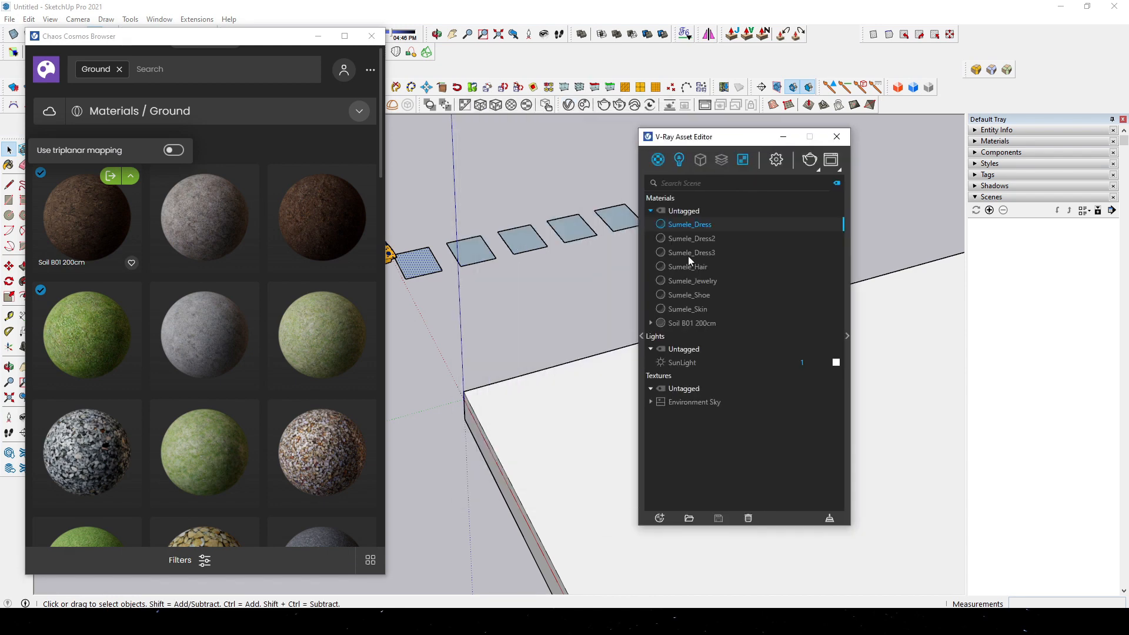
{"action": "right_click", "coordinate": [691, 322]}
{"action": "left_click", "coordinate": [713, 348]}
{"action": "scroll", "coordinate": [414, 269], "scroll_direction": "up", "scroll_amount": 7}
{"action": "middle_click_drag", "start_coordinate": [413, 270], "coordinate": [535, 322], "text": "shift"}
{"action": "scroll", "coordinate": [534, 322], "scroll_direction": "down", "scroll_amount": 1}
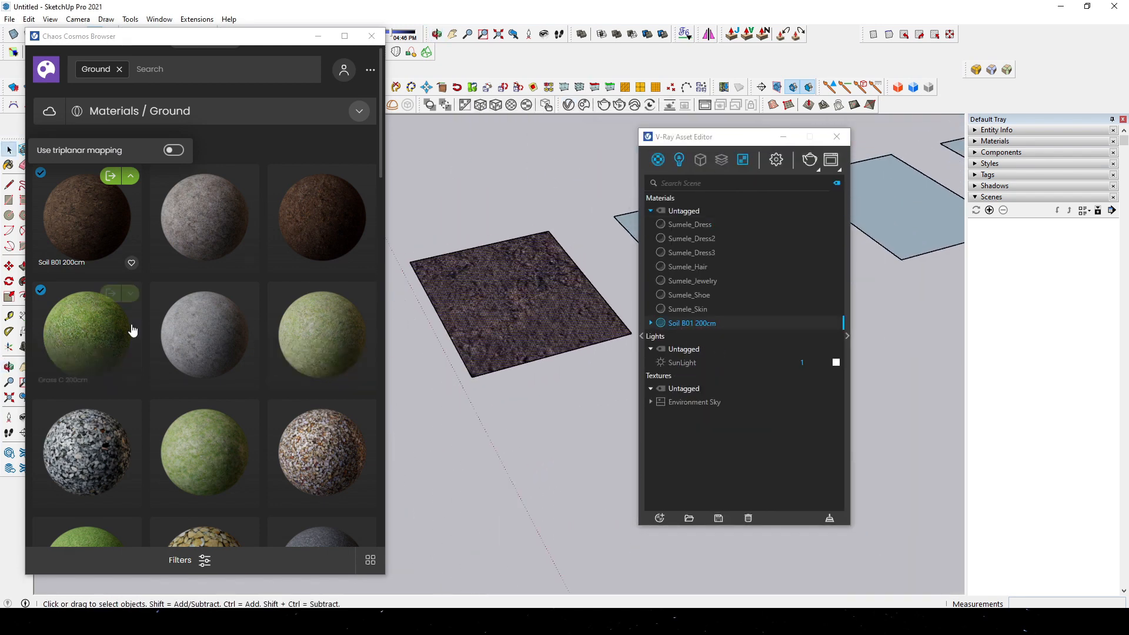
Step: Import Grass E 200cm from the Ground materials and apply it to the second swatch
{"action": "scroll", "coordinate": [132, 330], "scroll_direction": "down", "scroll_amount": 8}
{"action": "left_click", "coordinate": [365, 234]}
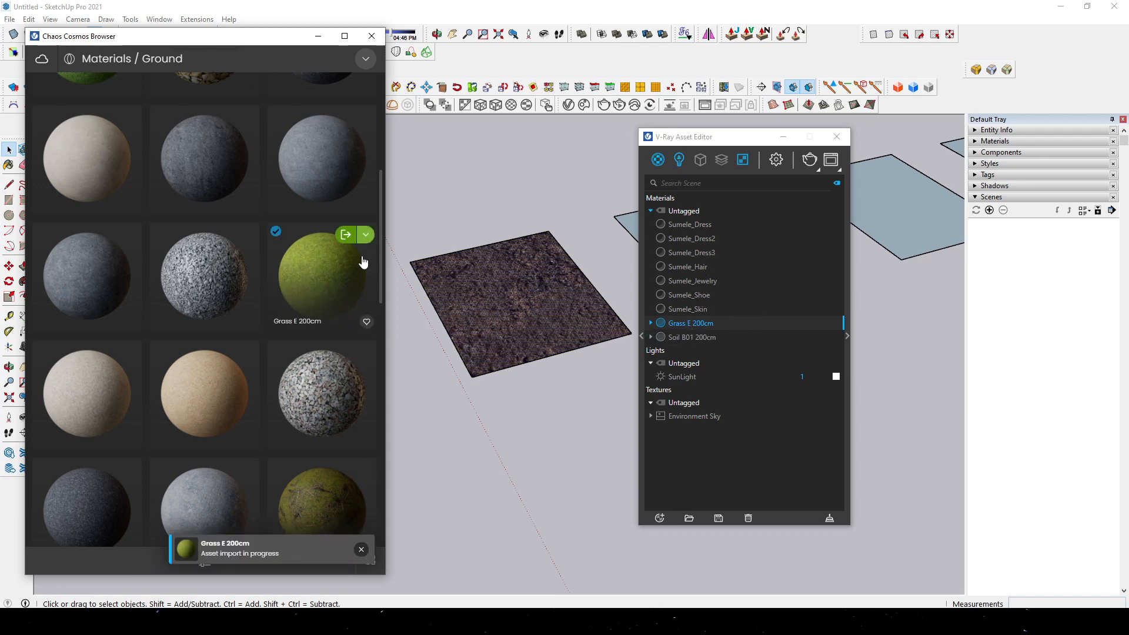
{"action": "left_click_drag", "start_coordinate": [738, 142], "coordinate": [861, 158]}
{"action": "left_click", "coordinate": [668, 257]}
{"action": "right_click", "coordinate": [809, 337]}
{"action": "left_click", "coordinate": [828, 362]}
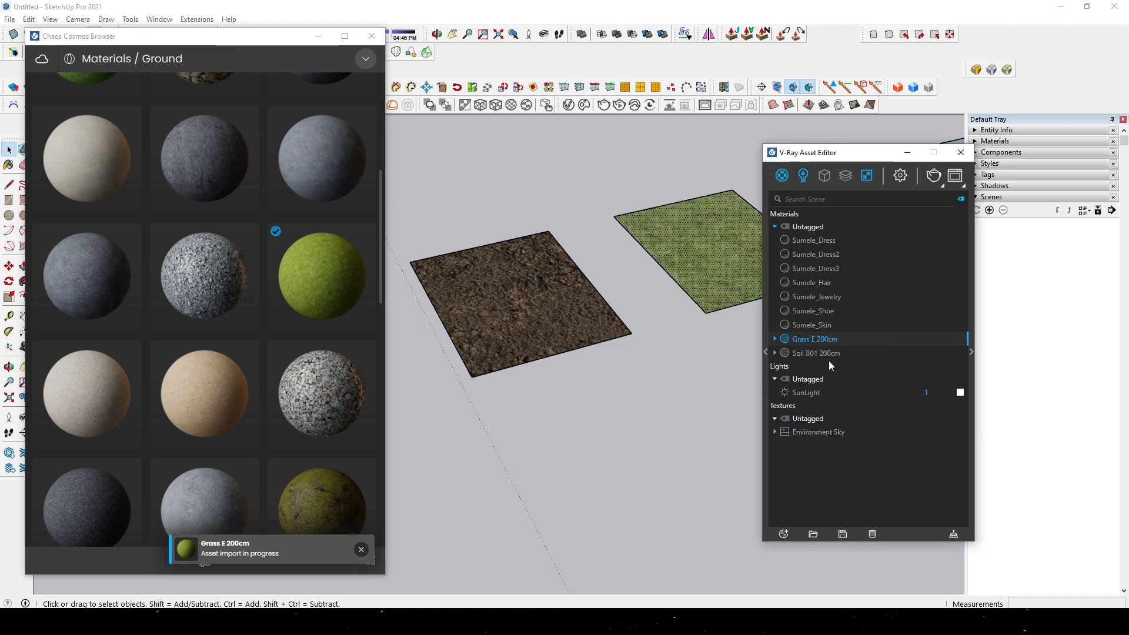
Step: Erase the scale figure and purge the unused items from the model
{"action": "scroll", "coordinate": [505, 306], "scroll_direction": "down", "scroll_amount": 5}
{"action": "right_click", "coordinate": [544, 309]}
{"action": "left_click", "coordinate": [565, 205]}
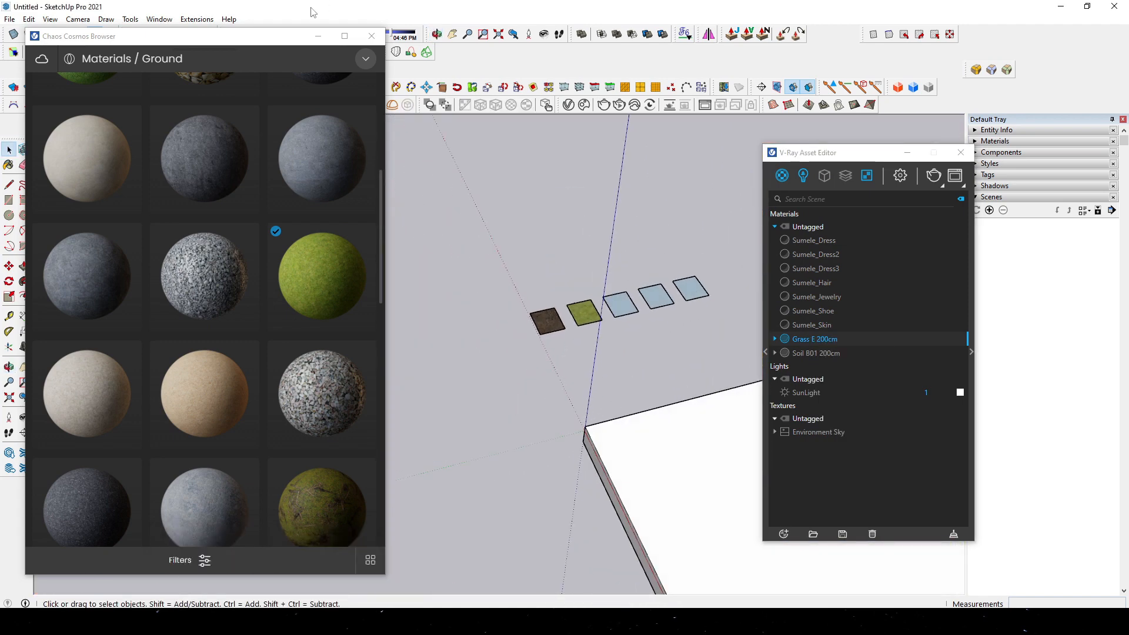
{"action": "left_click", "coordinate": [160, 19]}
{"action": "left_click", "coordinate": [176, 81]}
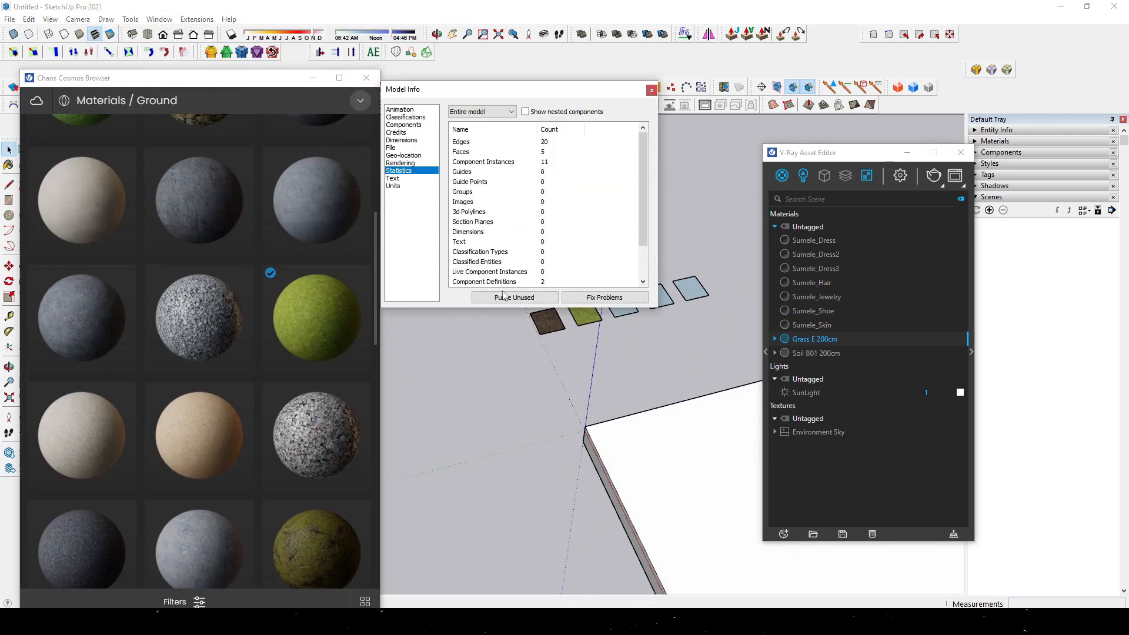
{"action": "left_click", "coordinate": [651, 90]}
{"action": "mouse_move", "coordinate": [637, 353]}
{"action": "middle_mouse_down"}
{"action": "mouse_move", "coordinate": [550, 401]}
{"action": "mouse_move", "coordinate": [574, 358]}
{"action": "mouse_move", "coordinate": [817, 435]}
{"action": "middle_mouse_up"}
{"action": "key", "text": "b"}
{"action": "left_click", "coordinate": [619, 417]}
{"action": "key", "text": "ctrl+z"}
Step: Open the first slab component and paint its top face with Grass E 200cm
{"action": "key", "text": "space"}
{"action": "double_click", "coordinate": [557, 388]}
{"action": "scroll", "coordinate": [549, 400], "scroll_direction": "up", "scroll_amount": 2}
{"action": "key", "text": "b"}
{"action": "left_click", "coordinate": [527, 387]}
{"action": "scroll", "coordinate": [526, 387], "scroll_direction": "down", "scroll_amount": 2}
{"action": "scroll", "coordinate": [526, 387], "scroll_direction": "up", "scroll_amount": 3}
Step: Paint the side faces of the slab component with Soil B01 200cm
{"action": "left_click", "coordinate": [816, 255]}
{"action": "left_click", "coordinate": [585, 382]}
{"action": "left_click", "coordinate": [524, 381]}
{"action": "left_click", "coordinate": [625, 277]}
{"action": "mouse_move", "coordinate": [470, 317]}
{"action": "middle_mouse_down"}
{"action": "mouse_move", "coordinate": [635, 294]}
{"action": "mouse_move", "coordinate": [396, 312]}
{"action": "mouse_move", "coordinate": [612, 403]}
{"action": "middle_mouse_up"}
{"action": "key", "text": "m"}
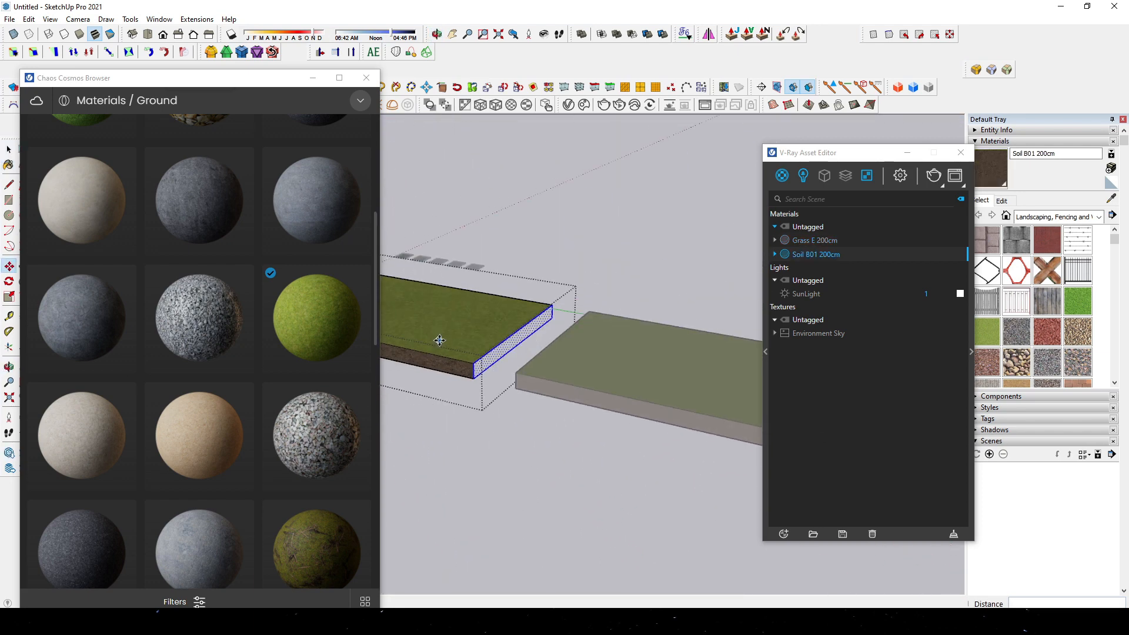
Step: Pull the slab's long side face outward by about 4' 6" to add a soil strip beside the grass
{"action": "key", "text": "space"}
{"action": "middle_click_drag", "start_coordinate": [439, 340], "coordinate": [469, 398]}
{"action": "left_click", "coordinate": [630, 376]}
{"action": "scroll", "coordinate": [578, 390], "scroll_direction": "down", "scroll_amount": 6}
{"action": "scroll", "coordinate": [539, 390], "scroll_direction": "up", "scroll_amount": 3}
{"action": "left_click_drag", "start_coordinate": [548, 388], "coordinate": [658, 445]}
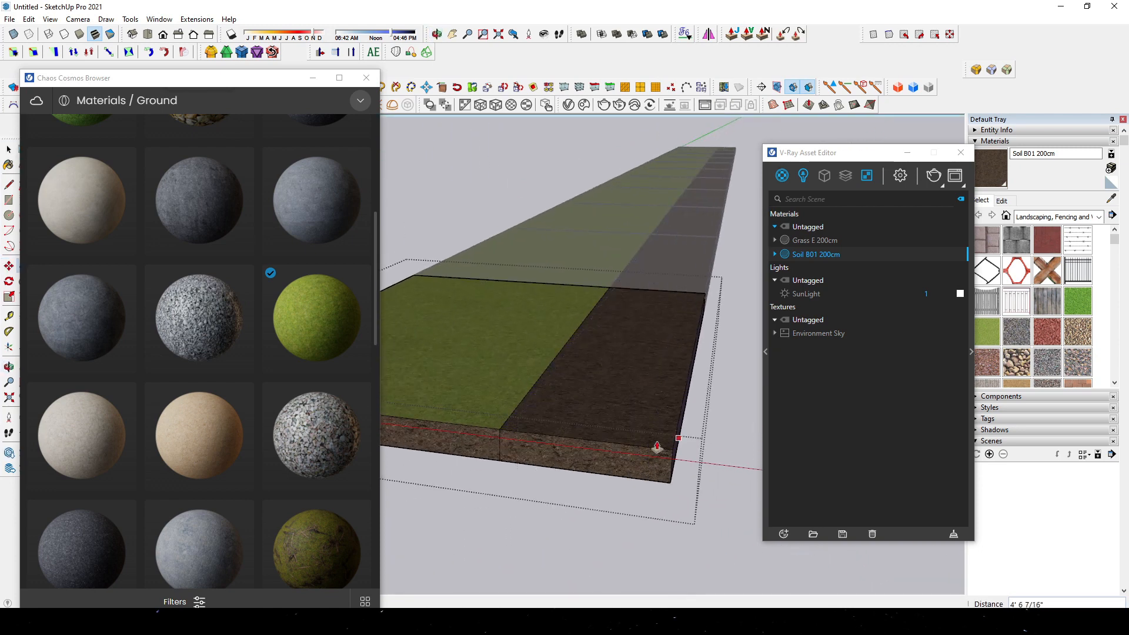
Step: Raise the top of the soil strip slightly above the grass surface
{"action": "key", "text": "space"}
{"action": "middle_click_drag", "start_coordinate": [564, 434], "coordinate": [610, 398]}
{"action": "left_click", "coordinate": [612, 397]}
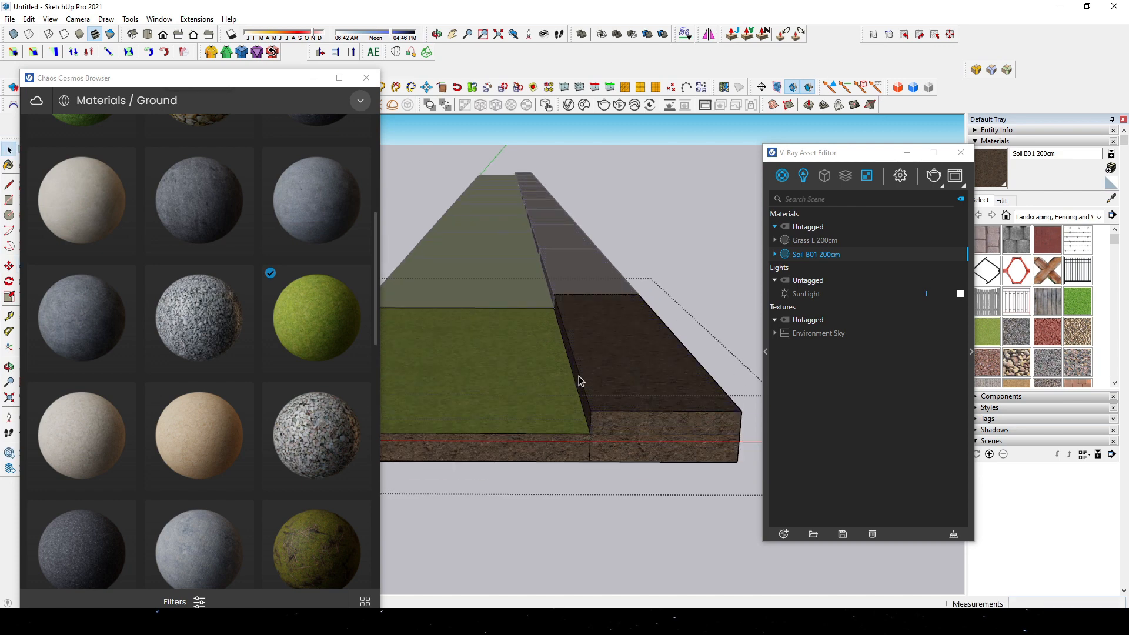
Step: Shift the soil strip's inner top edge away from the grass to form a slope and leave the component
{"action": "left_click", "coordinate": [615, 412]}
{"action": "key", "text": "space"}
{"action": "left_click", "coordinate": [697, 348]}
{"action": "scroll", "coordinate": [696, 364], "scroll_direction": "down", "scroll_amount": 3}
{"action": "left_click", "coordinate": [683, 394]}
{"action": "middle_click_drag", "start_coordinate": [696, 383], "coordinate": [641, 471]}
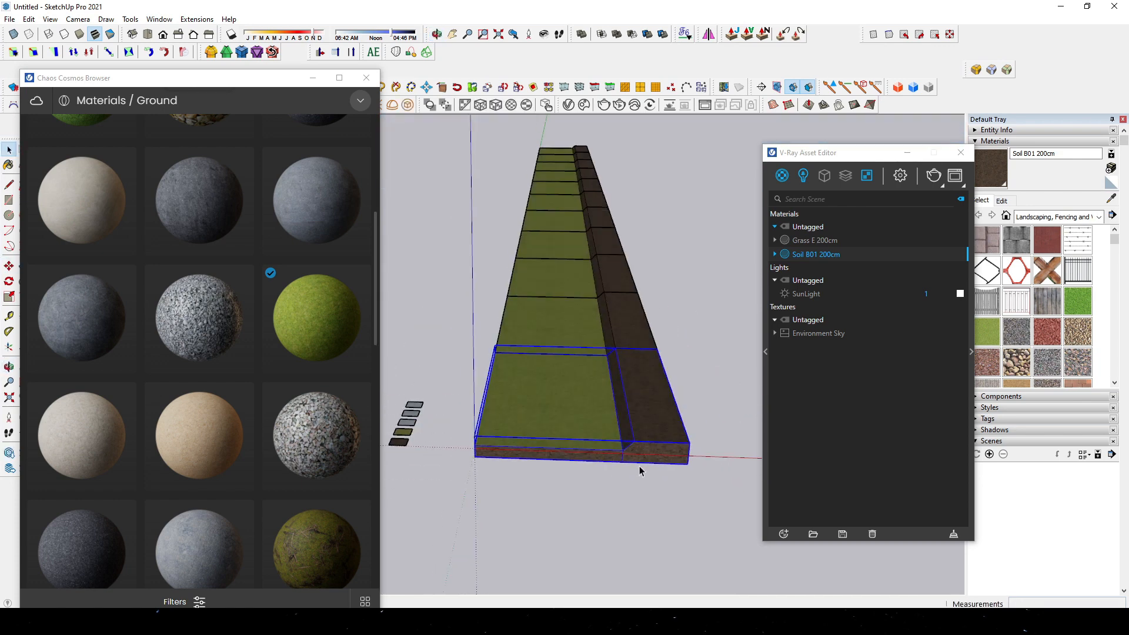
Step: Copy the entire row of slabs sideways along the red axis
{"action": "scroll", "coordinate": [641, 471], "scroll_direction": "down", "scroll_amount": 2}
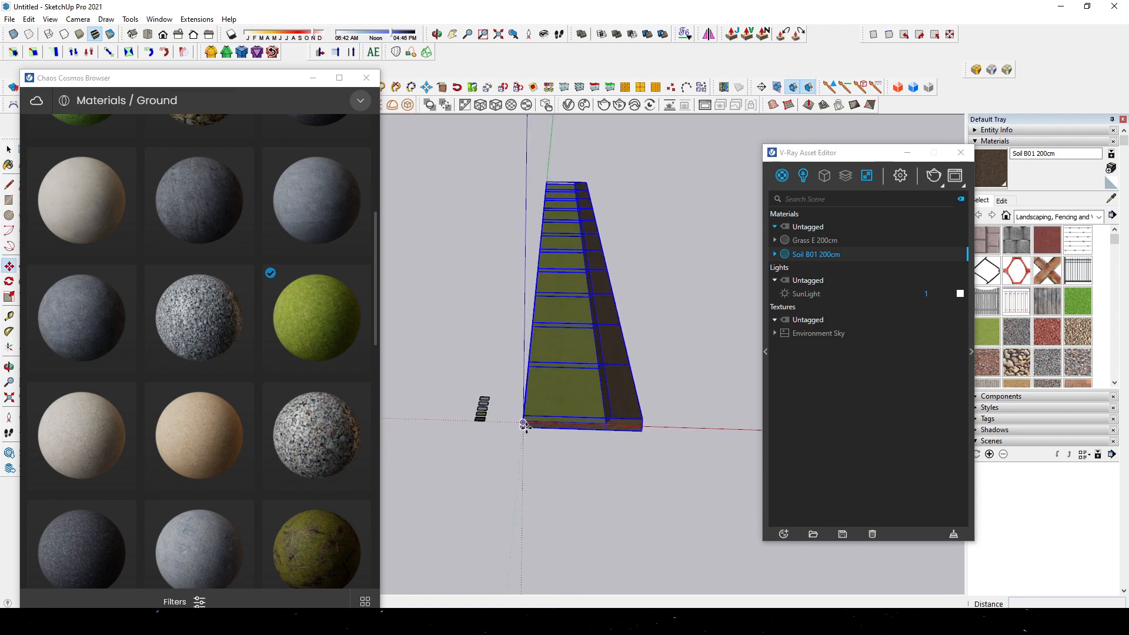
{"action": "left_click", "coordinate": [523, 424]}
{"action": "key", "text": "ctrl"}
{"action": "middle_click_drag", "start_coordinate": [549, 421], "coordinate": [570, 373]}
{"action": "left_click", "coordinate": [568, 406]}
Step: Mirror the copied row by scaling it along the red axis so its soil strip faces the opposite way
{"action": "scroll", "coordinate": [568, 282], "scroll_direction": "up", "scroll_amount": 5}
{"action": "key", "text": "s"}
{"action": "left_click", "coordinate": [560, 265]}
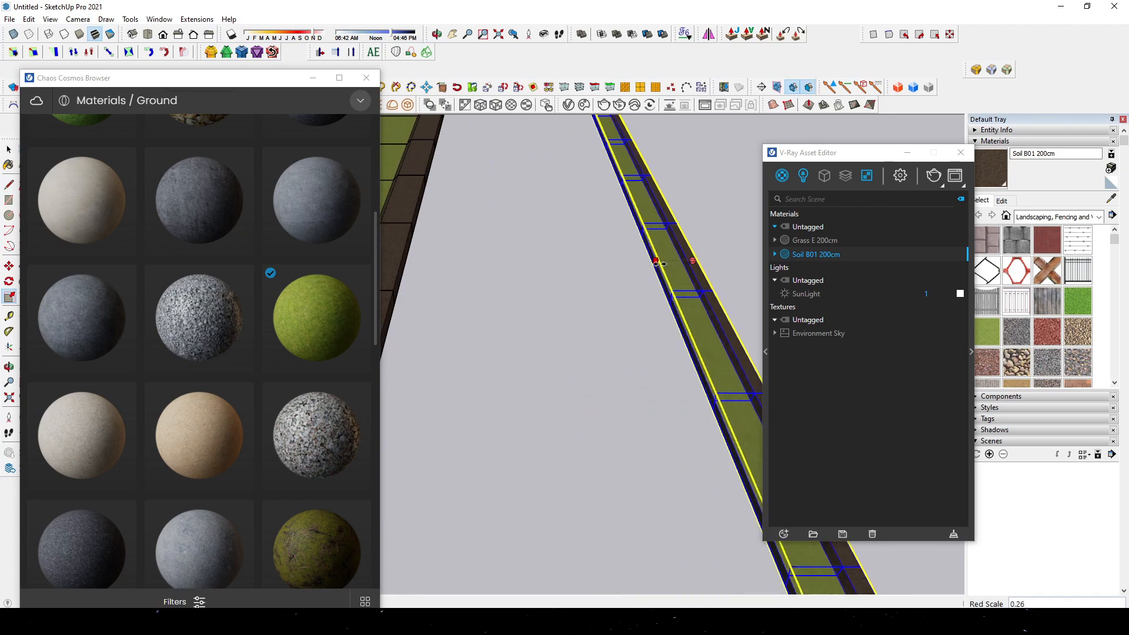
{"action": "scroll", "coordinate": [537, 319], "scroll_direction": "down", "scroll_amount": 5}
{"action": "scroll", "coordinate": [654, 528], "scroll_direction": "up", "scroll_amount": 3}
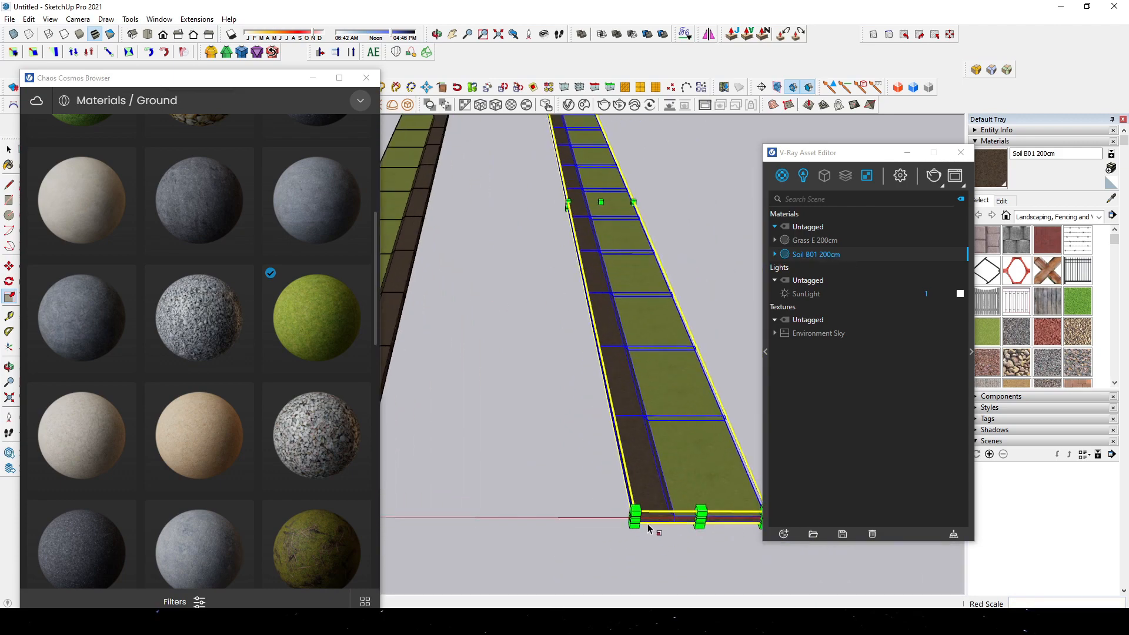
Step: Move the mirrored row about 71' 4" to the other side of the original, leaving a gap between their grass edges
{"action": "middle_click_drag", "start_coordinate": [650, 526], "coordinate": [614, 517], "text": "shift"}
{"action": "key", "text": "m"}
{"action": "left_click", "coordinate": [720, 505]}
{"action": "scroll", "coordinate": [635, 500], "scroll_direction": "down", "scroll_amount": 2}
{"action": "middle_click_drag", "start_coordinate": [383, 504], "coordinate": [572, 474], "text": "shift"}
{"action": "scroll", "coordinate": [567, 474], "scroll_direction": "up", "scroll_amount": 4}
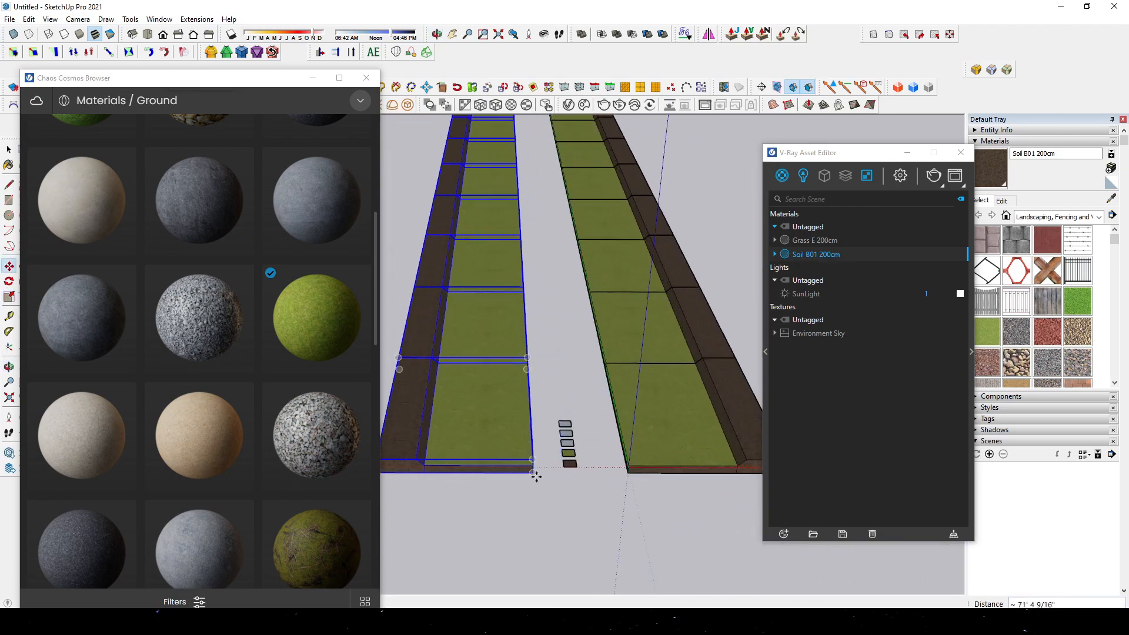
{"action": "left_click", "coordinate": [535, 473]}
{"action": "scroll", "coordinate": [574, 463], "scroll_direction": "up", "scroll_amount": 2}
Step: Move the five square swatches out of the gap to the outer side of the original row, about 32' 3" along the red axis
{"action": "key", "text": "space"}
{"action": "left_click_drag", "start_coordinate": [545, 393], "coordinate": [594, 512]}
{"action": "scroll", "coordinate": [579, 512], "scroll_direction": "down", "scroll_amount": 2}
{"action": "left_click", "coordinate": [571, 512]}
{"action": "scroll", "coordinate": [572, 512], "scroll_direction": "down", "scroll_amount": 2}
{"action": "middle_click_drag", "start_coordinate": [753, 516], "coordinate": [624, 506], "text": "shift"}
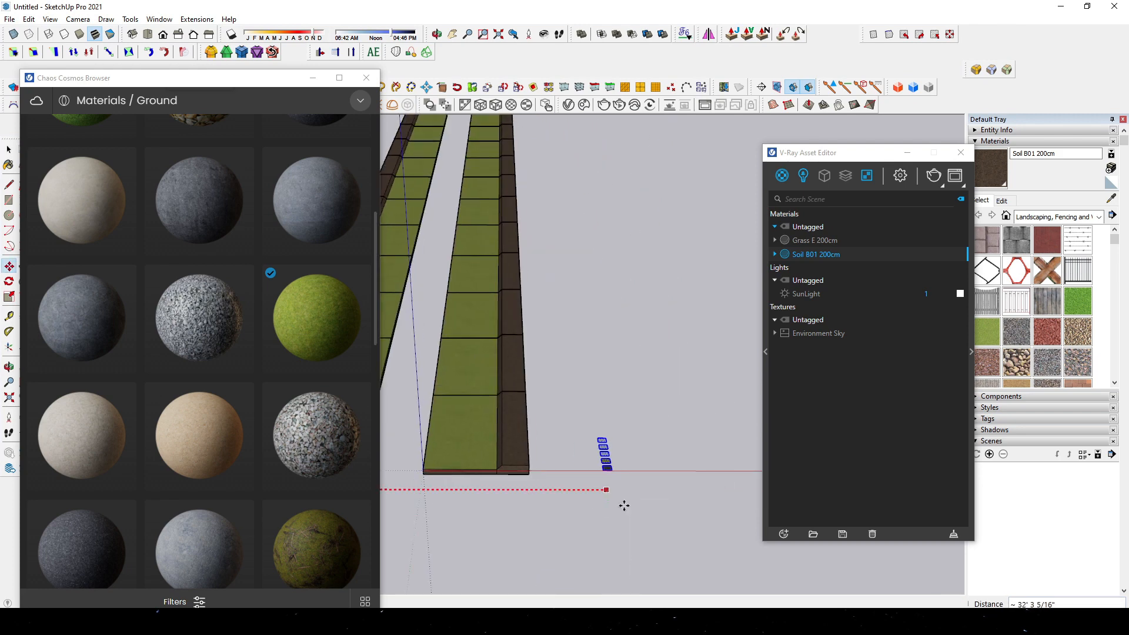
Step: Select the nearest tiles of the mirrored row beside the central gap
{"action": "scroll", "coordinate": [595, 402], "scroll_direction": "down", "scroll_amount": 4}
{"action": "middle_click_drag", "start_coordinate": [595, 402], "coordinate": [504, 385]}
{"action": "scroll", "coordinate": [504, 386], "scroll_direction": "up", "scroll_amount": 4}
{"action": "key", "text": "space"}
{"action": "left_click", "coordinate": [431, 422]}
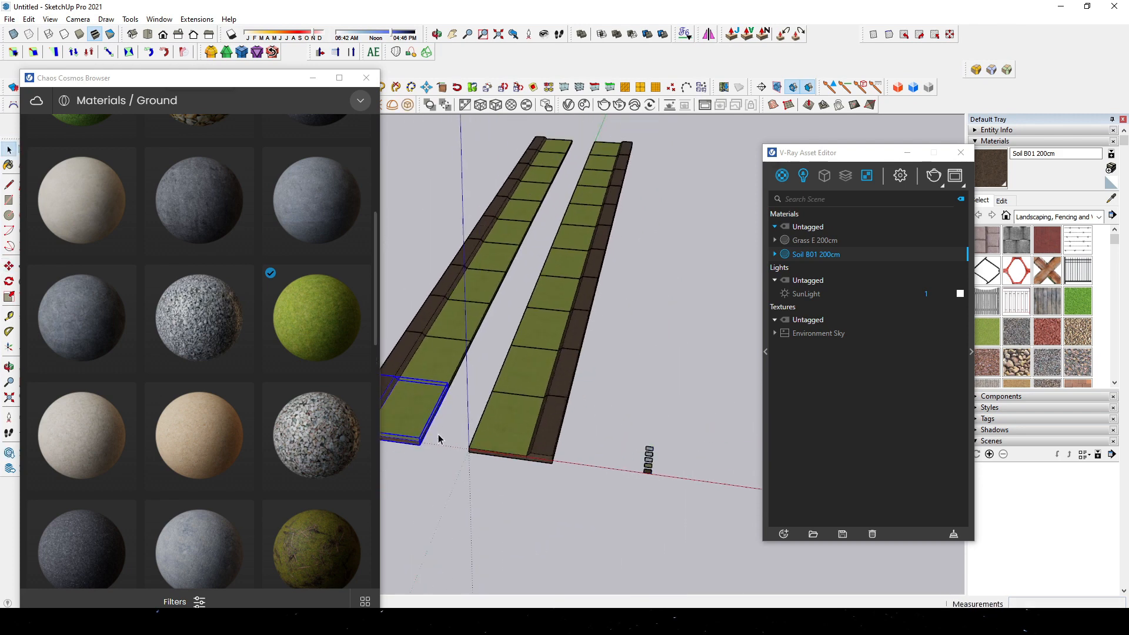
{"action": "left_click", "coordinate": [457, 360], "text": "shift"}
{"action": "scroll", "coordinate": [473, 358], "scroll_direction": "down", "scroll_amount": 1}
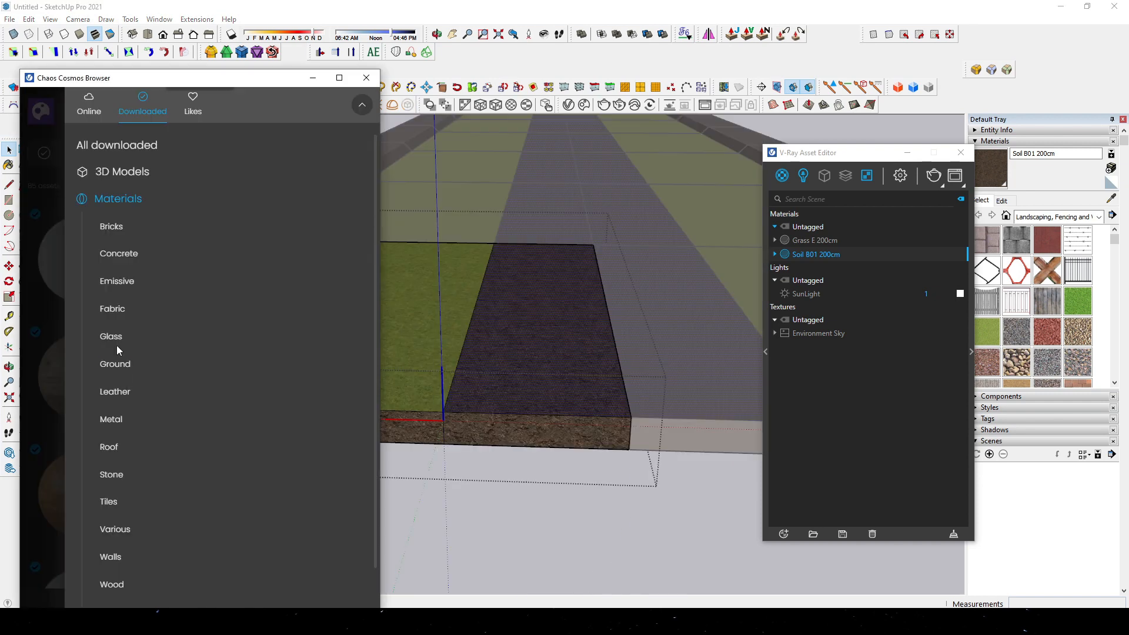
Step: Browse the downloaded Chaos Cosmos materials and search them for "water"
{"action": "scroll", "coordinate": [125, 415], "scroll_direction": "down", "scroll_amount": 1}
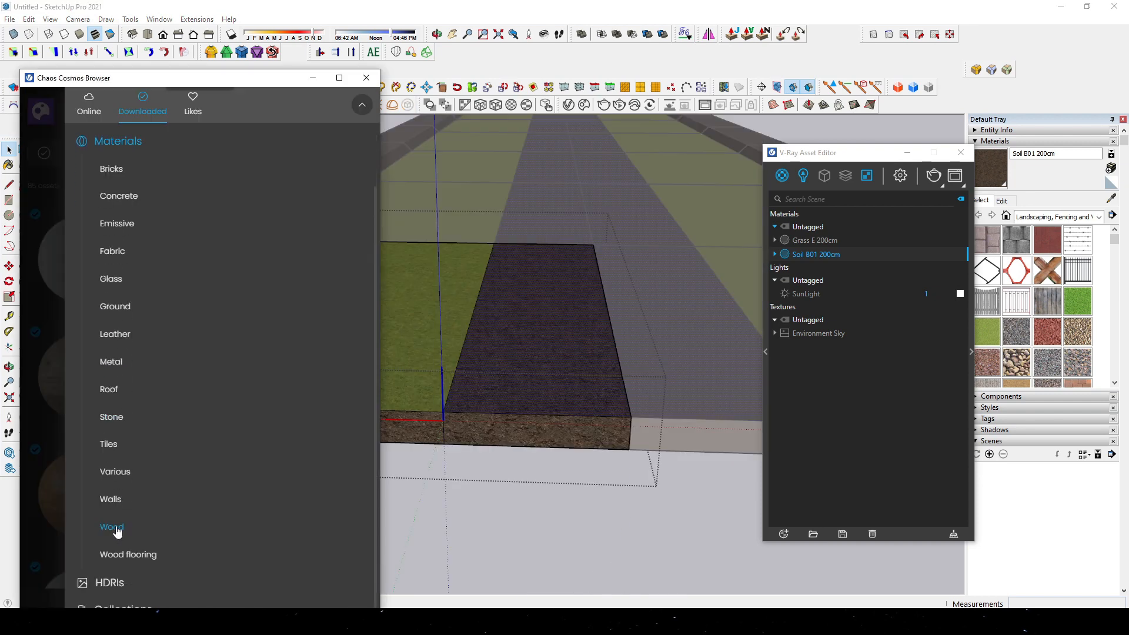
{"action": "left_click", "coordinate": [118, 475]}
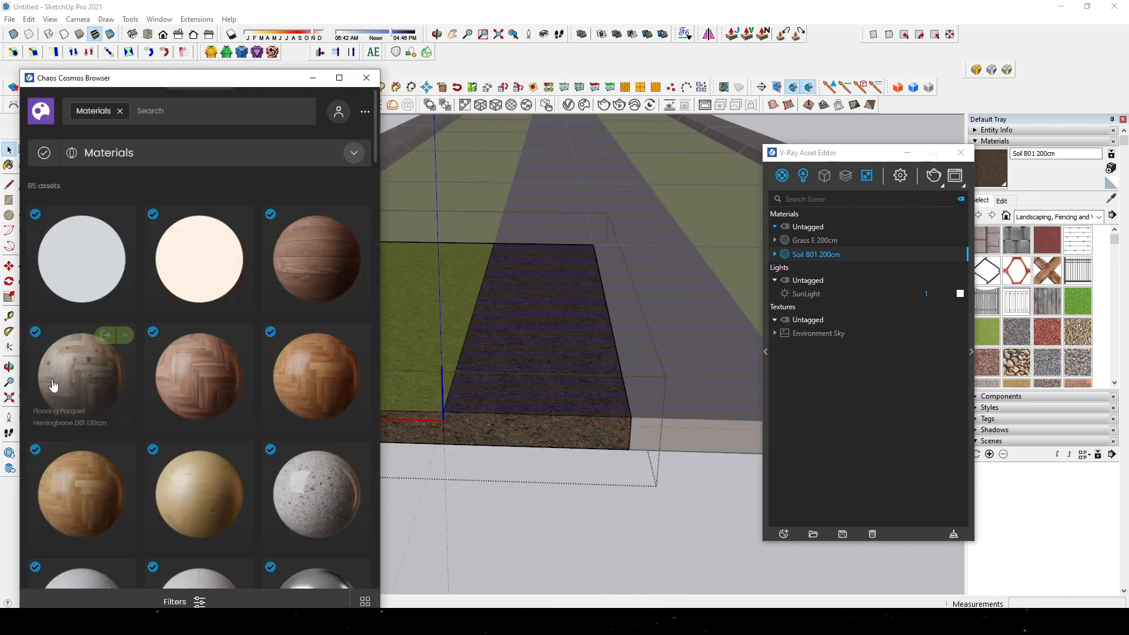
{"action": "left_click", "coordinate": [226, 102]}
{"action": "type", "text": "water"}
{"action": "key", "text": "Return"}
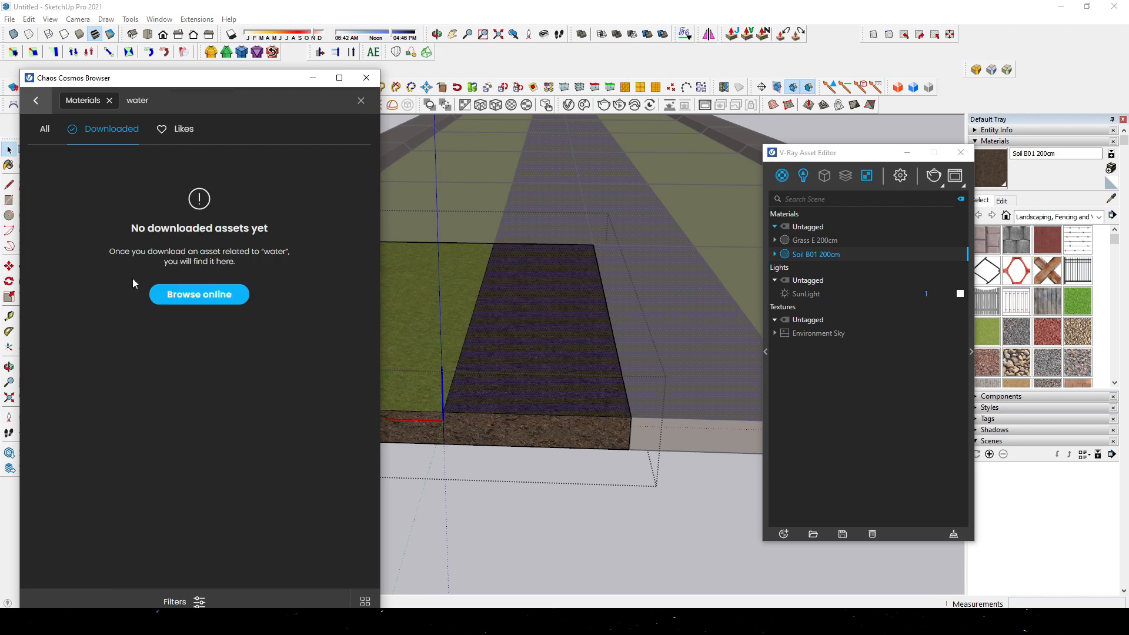
{"action": "left_click", "coordinate": [37, 102]}
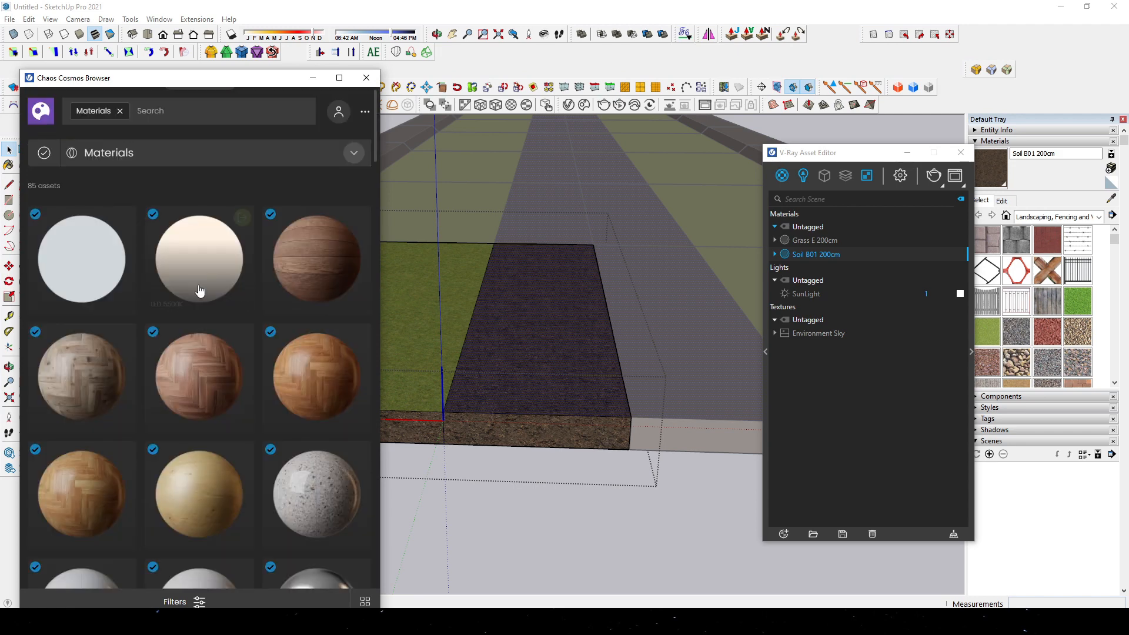
{"action": "left_click", "coordinate": [46, 125]}
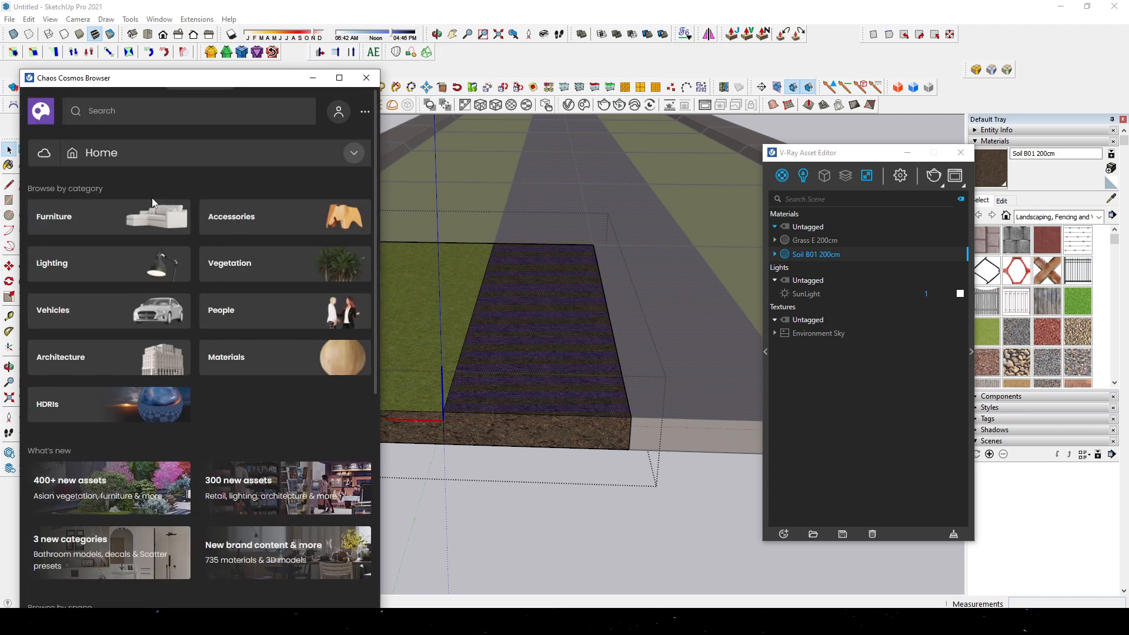
Step: Browse the online Ground materials in Chaos Cosmos and download Dirt Grey Stones 06 100cm
{"action": "left_click", "coordinate": [241, 364]}
{"action": "left_click", "coordinate": [335, 154]}
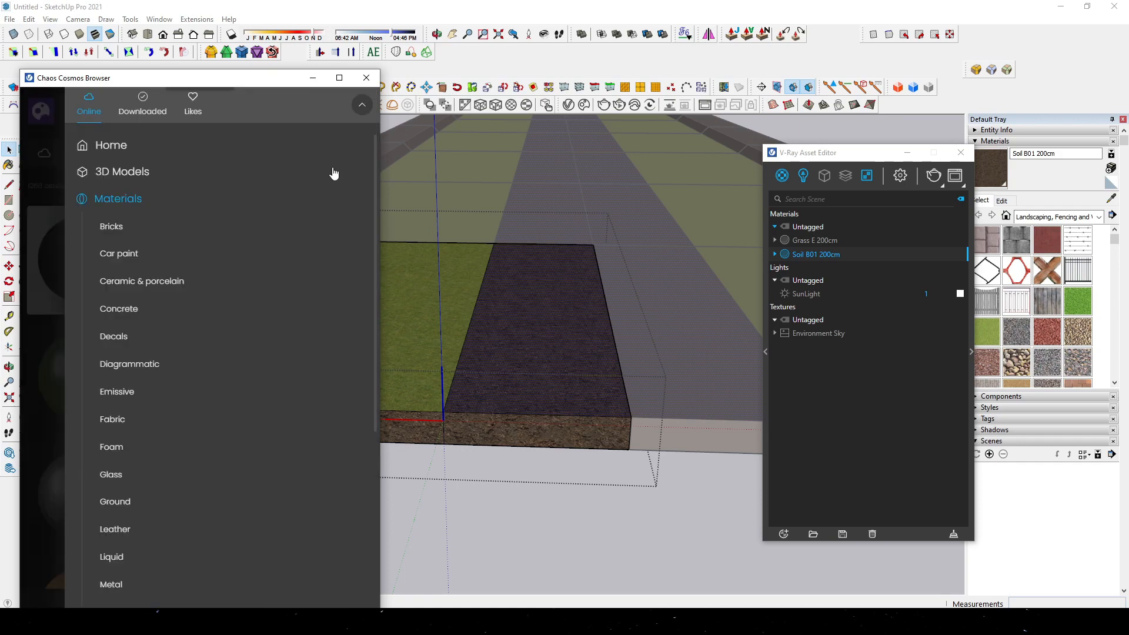
{"action": "scroll", "coordinate": [109, 473], "scroll_direction": "down", "scroll_amount": 3}
{"action": "left_click", "coordinate": [113, 325]}
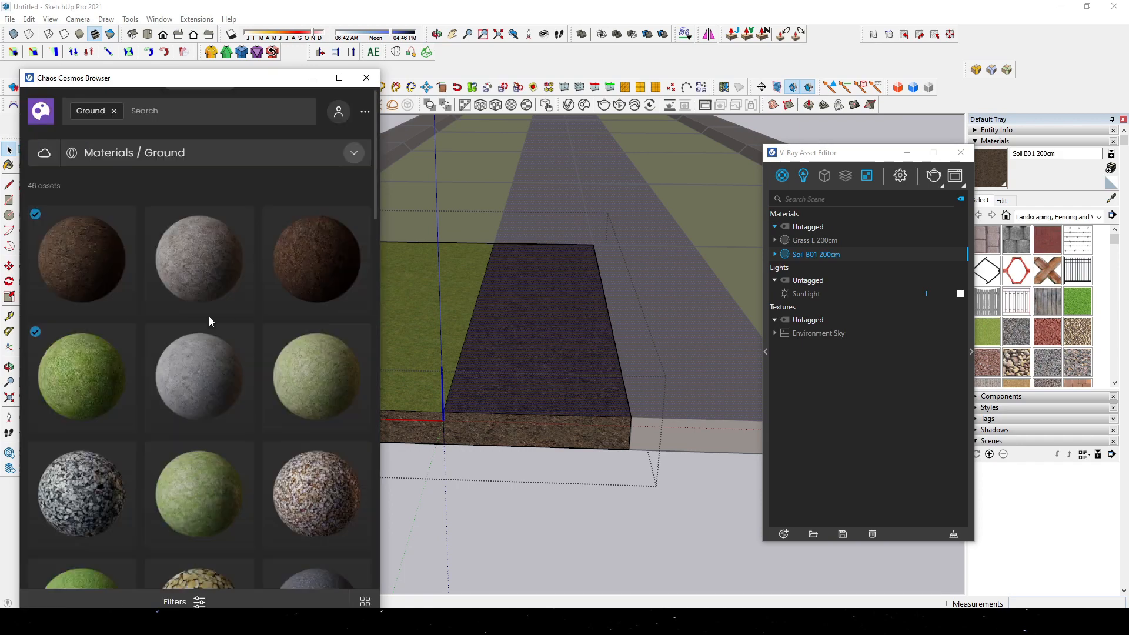
{"action": "scroll", "coordinate": [220, 329], "scroll_direction": "down", "scroll_amount": 10}
{"action": "scroll", "coordinate": [219, 330], "scroll_direction": "up", "scroll_amount": 6}
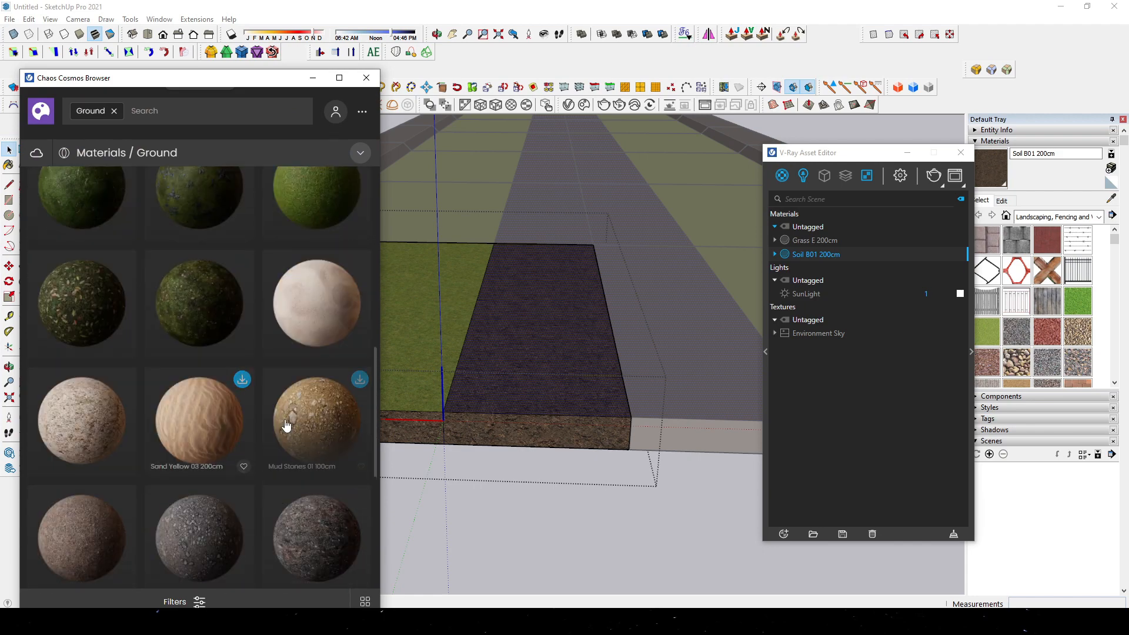
{"action": "scroll", "coordinate": [288, 425], "scroll_direction": "down", "scroll_amount": 3}
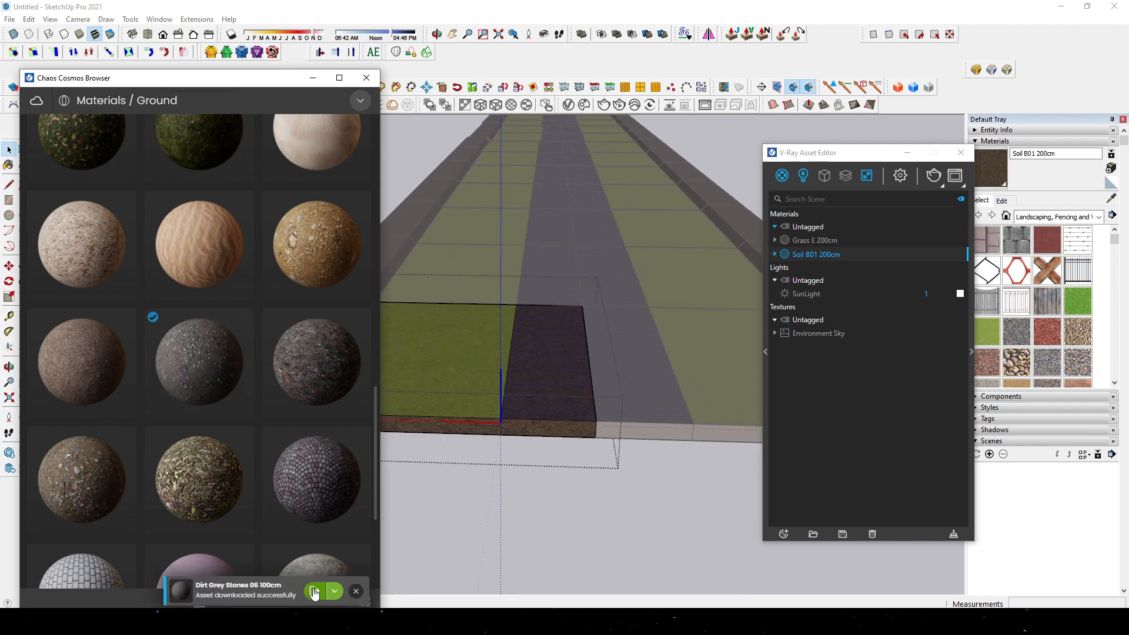
Step: Apply Dirt Grey Stones 06 100cm to the selected central path face and leave the component
{"action": "scroll", "coordinate": [572, 376], "scroll_direction": "up", "scroll_amount": 4}
{"action": "right_click", "coordinate": [825, 241]}
{"action": "left_click", "coordinate": [887, 264]}
{"action": "scroll", "coordinate": [524, 398], "scroll_direction": "down", "scroll_amount": 6}
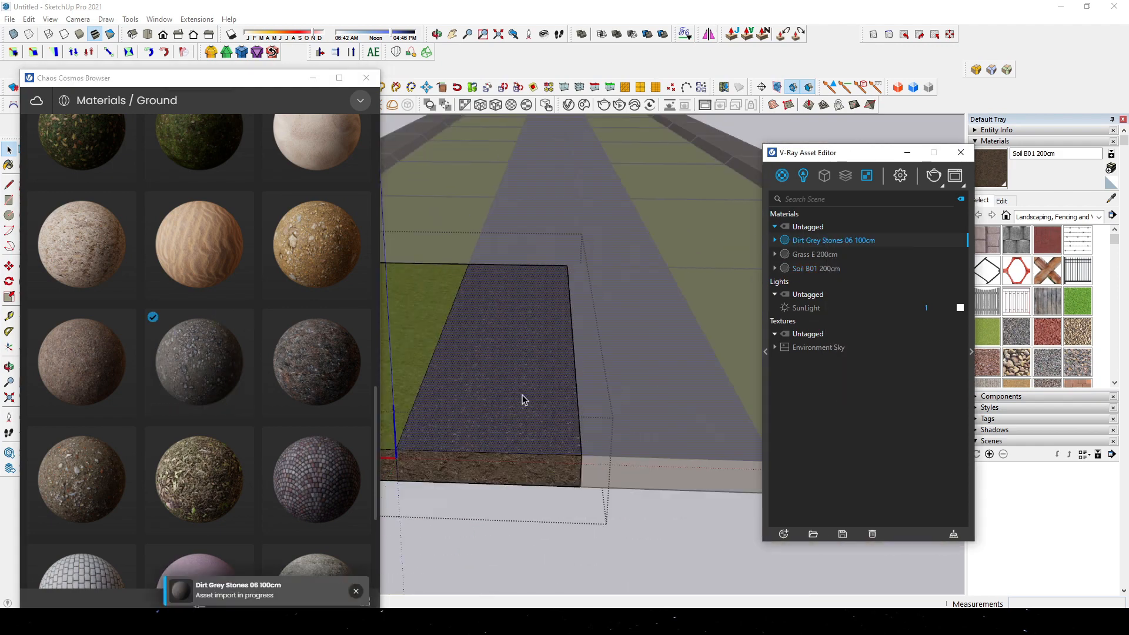
{"action": "left_click", "coordinate": [541, 470]}
{"action": "middle_click_drag", "start_coordinate": [541, 412], "coordinate": [641, 417]}
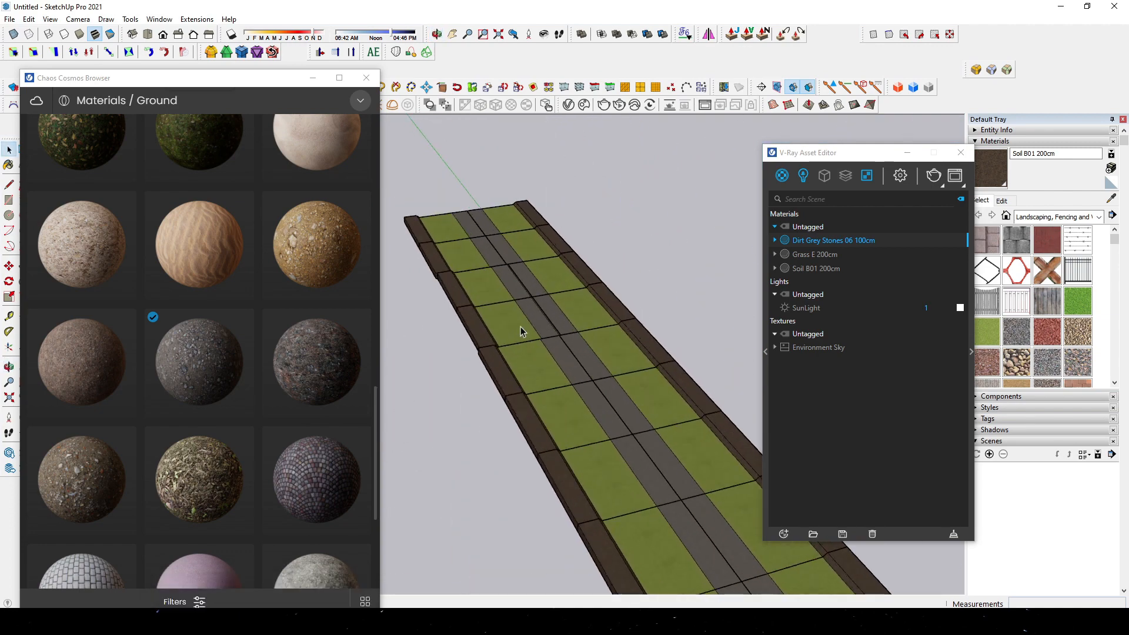
Step: Move the misaligned soil-edged slab so its outer corner meets the corner of the neighbouring slab
{"action": "scroll", "coordinate": [518, 332], "scroll_direction": "up", "scroll_amount": 4}
{"action": "left_click", "coordinate": [476, 360]}
{"action": "key", "text": "m"}
{"action": "scroll", "coordinate": [475, 360], "scroll_direction": "up", "scroll_amount": 3}
{"action": "scroll", "coordinate": [530, 423], "scroll_direction": "up", "scroll_amount": 3}
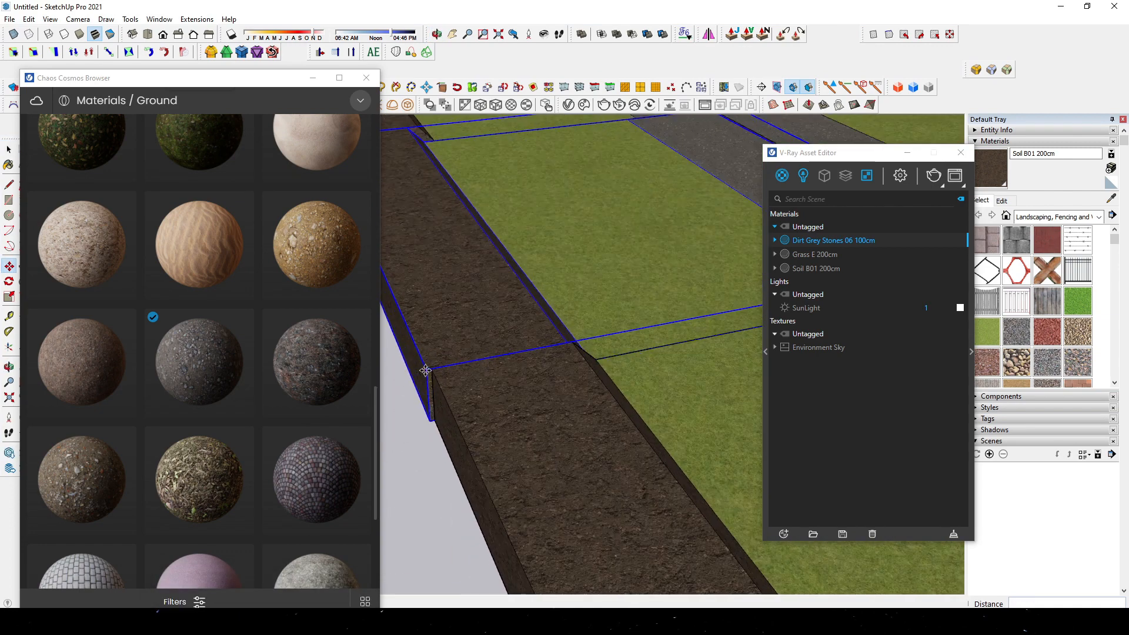
{"action": "key", "text": "space"}
{"action": "left_click", "coordinate": [529, 423]}
{"action": "scroll", "coordinate": [443, 297], "scroll_direction": "down", "scroll_amount": 3}
{"action": "key", "text": "m"}
{"action": "scroll", "coordinate": [473, 311], "scroll_direction": "up", "scroll_amount": 5}
{"action": "scroll", "coordinate": [465, 308], "scroll_direction": "up", "scroll_amount": 2}
{"action": "left_click", "coordinate": [464, 308]}
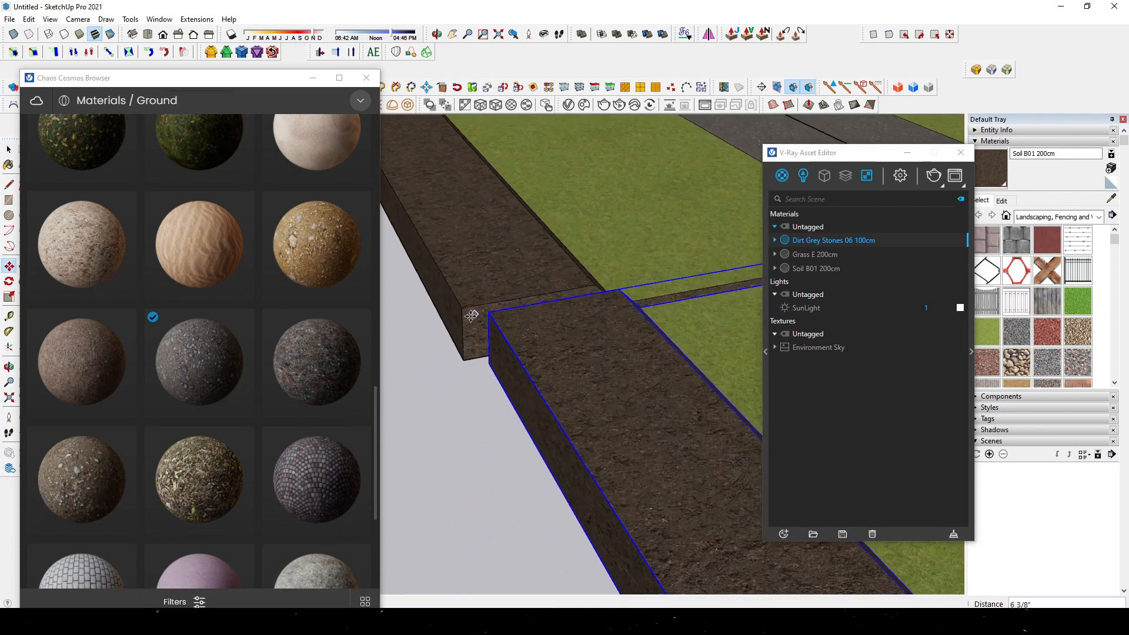
{"action": "left_click", "coordinate": [469, 307]}
{"action": "left_click", "coordinate": [464, 308]}
{"action": "key", "text": "space"}
Step: Check the slab alignment along the strip and its central stone path
{"action": "scroll", "coordinate": [478, 311], "scroll_direction": "down", "scroll_amount": 9}
{"action": "left_click", "coordinate": [643, 252]}
{"action": "scroll", "coordinate": [570, 405], "scroll_direction": "up", "scroll_amount": 5}
{"action": "middle_click_drag", "start_coordinate": [652, 412], "coordinate": [593, 379]}
{"action": "scroll", "coordinate": [641, 353], "scroll_direction": "up", "scroll_amount": 3}
{"action": "scroll", "coordinate": [621, 393], "scroll_direction": "down", "scroll_amount": 4}
{"action": "scroll", "coordinate": [594, 382], "scroll_direction": "down", "scroll_amount": 2}
{"action": "scroll", "coordinate": [214, 132], "scroll_direction": "up", "scroll_amount": 10}
Step: Browse the Vegetation 3D models in Chaos Cosmos and import Mountain Alder 006
{"action": "left_click", "coordinate": [127, 111]}
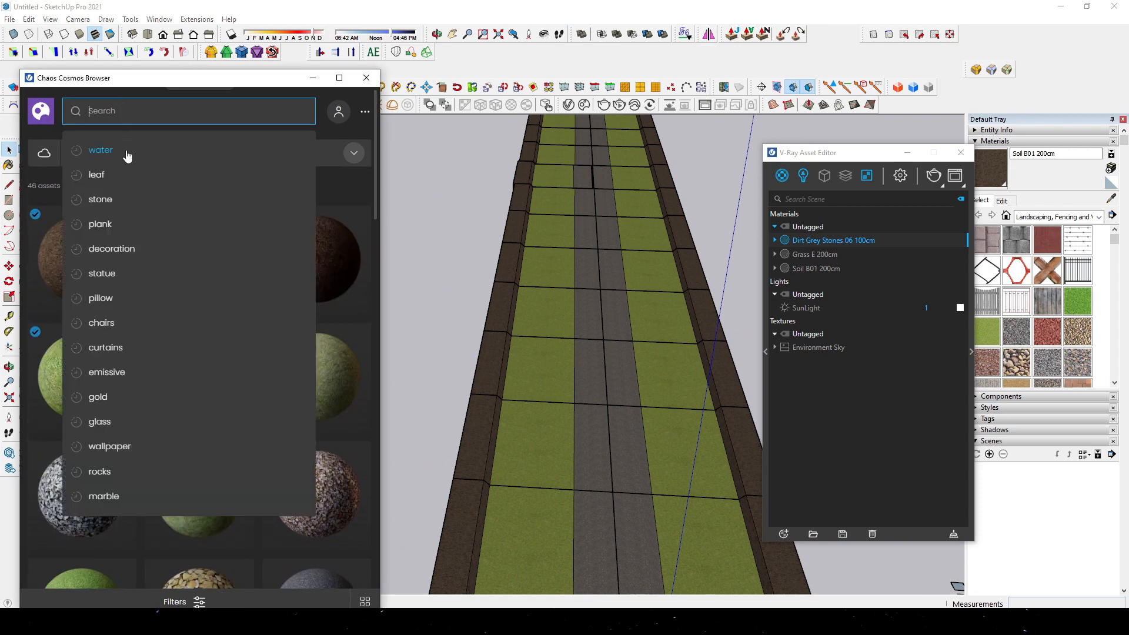
{"action": "left_click", "coordinate": [48, 120]}
{"action": "left_click", "coordinate": [310, 255]}
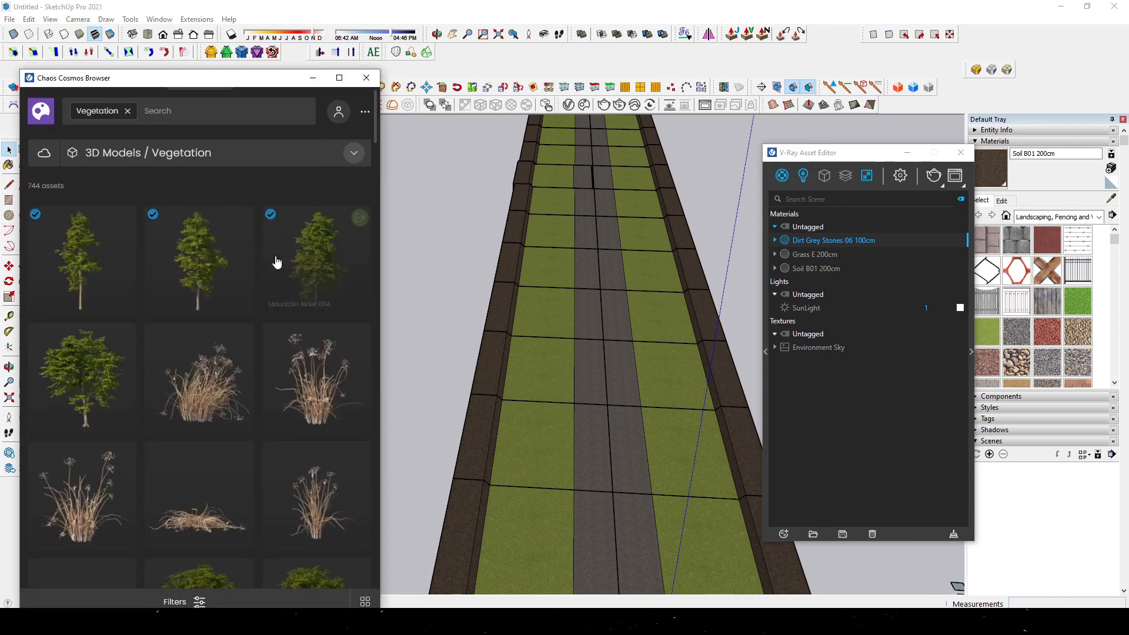
{"action": "left_click", "coordinate": [127, 217]}
Step: Place several Mountain Alder 006 trees at staggered positions on the grass along both sides of the path
{"action": "left_click", "coordinate": [534, 315]}
{"action": "left_click", "coordinate": [635, 237]}
{"action": "scroll", "coordinate": [635, 247], "scroll_direction": "down", "scroll_amount": 4}
{"action": "middle_click_drag", "start_coordinate": [635, 247], "coordinate": [714, 494]}
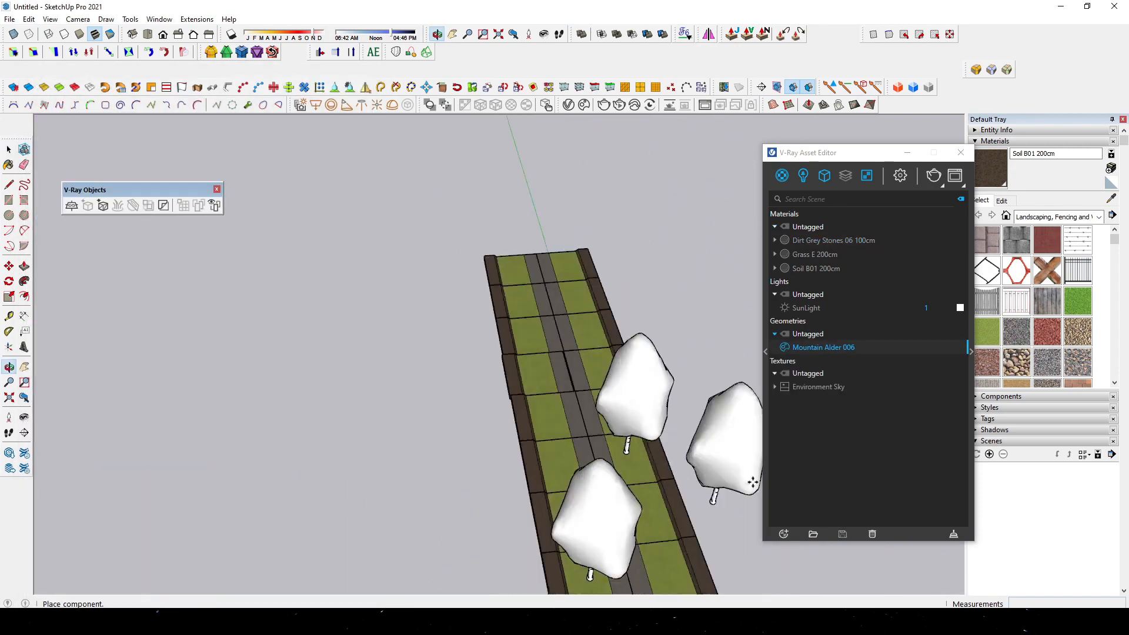
{"action": "scroll", "coordinate": [520, 288], "scroll_direction": "up", "scroll_amount": 3}
{"action": "left_click", "coordinate": [504, 306]}
{"action": "left_click", "coordinate": [595, 235]}
{"action": "scroll", "coordinate": [594, 252], "scroll_direction": "down", "scroll_amount": 4}
{"action": "middle_click_drag", "start_coordinate": [630, 403], "coordinate": [552, 377]}
{"action": "scroll", "coordinate": [661, 307], "scroll_direction": "up", "scroll_amount": 3}
{"action": "middle_click_drag", "start_coordinate": [661, 308], "coordinate": [759, 294]}
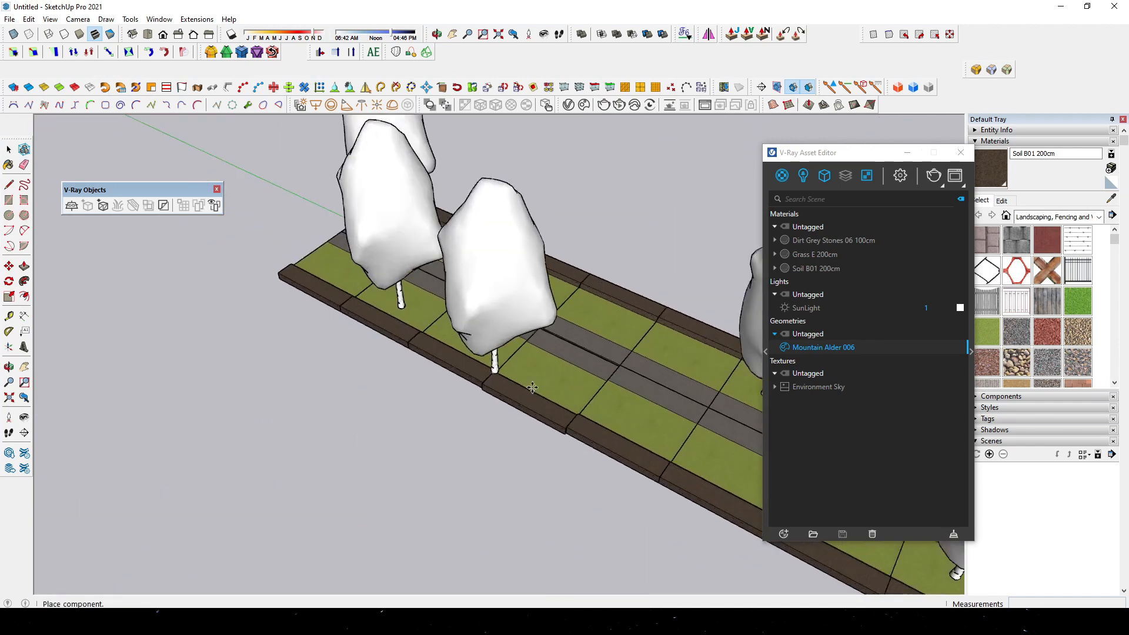
{"action": "left_click", "coordinate": [563, 381]}
{"action": "left_click", "coordinate": [368, 263]}
Step: Copy a placed alder twice with the Move tool to extend the trees toward and past the strip's far end
{"action": "middle_click_drag", "start_coordinate": [368, 263], "coordinate": [407, 275]}
{"action": "scroll", "coordinate": [507, 365], "scroll_direction": "up", "scroll_amount": 3}
{"action": "key", "text": "m"}
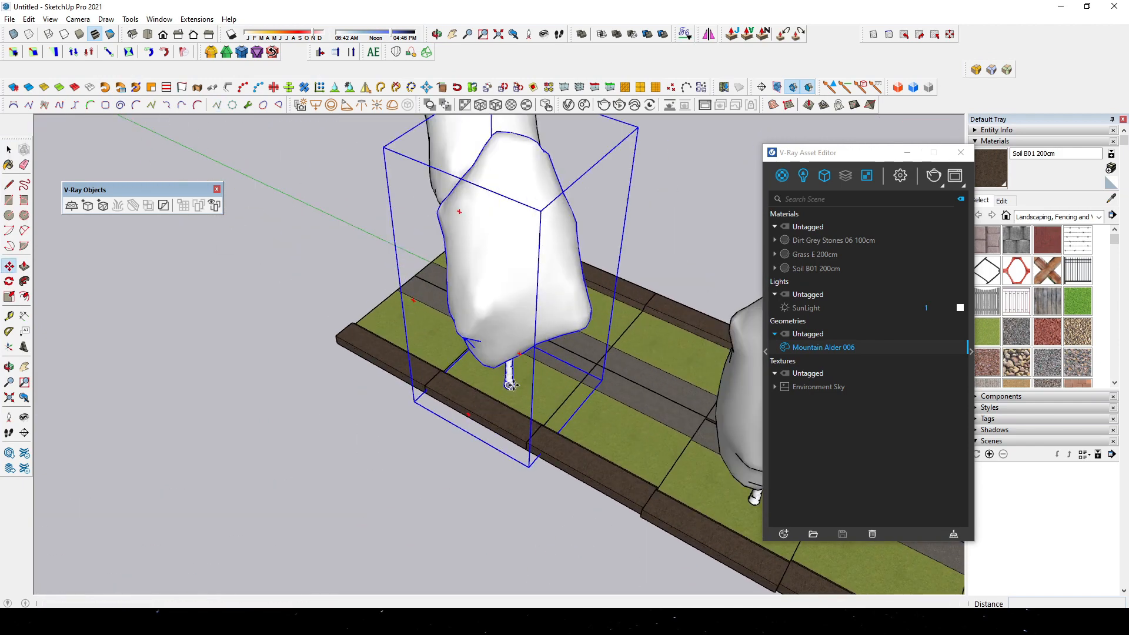
{"action": "key", "text": "ctrl"}
{"action": "left_click", "coordinate": [507, 374]}
{"action": "left_click", "coordinate": [340, 288]}
{"action": "middle_click_drag", "start_coordinate": [340, 288], "coordinate": [547, 432]}
{"action": "key", "text": "ctrl"}
{"action": "left_click", "coordinate": [553, 434]}
{"action": "left_click", "coordinate": [406, 506]}
{"action": "key", "text": "space"}
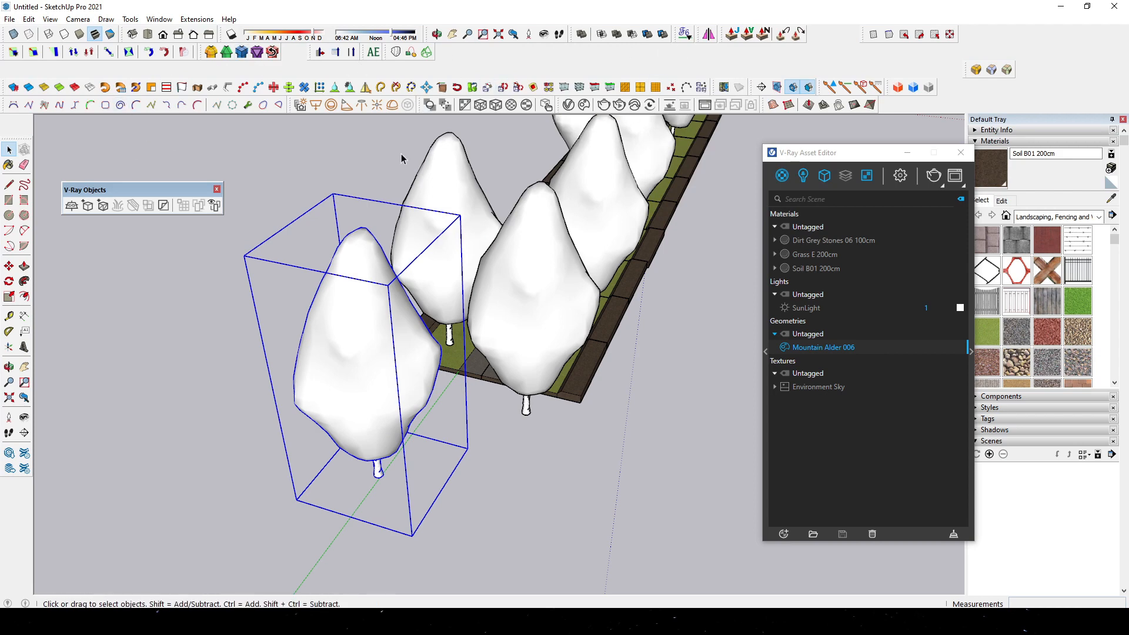
Step: Browse the Chaos Cosmos vegetation models for a low plant and import Chinese Lilyurf 001
{"action": "left_click", "coordinate": [584, 105]}
{"action": "scroll", "coordinate": [154, 389], "scroll_direction": "down", "scroll_amount": 15}
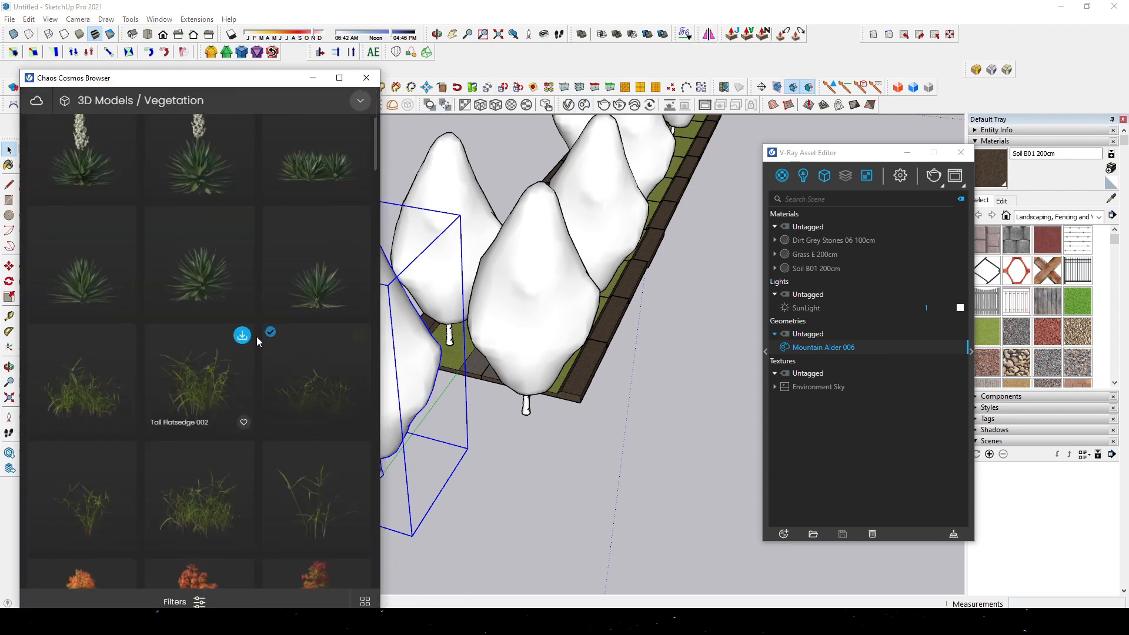
{"action": "scroll", "coordinate": [256, 342], "scroll_direction": "down", "scroll_amount": 10}
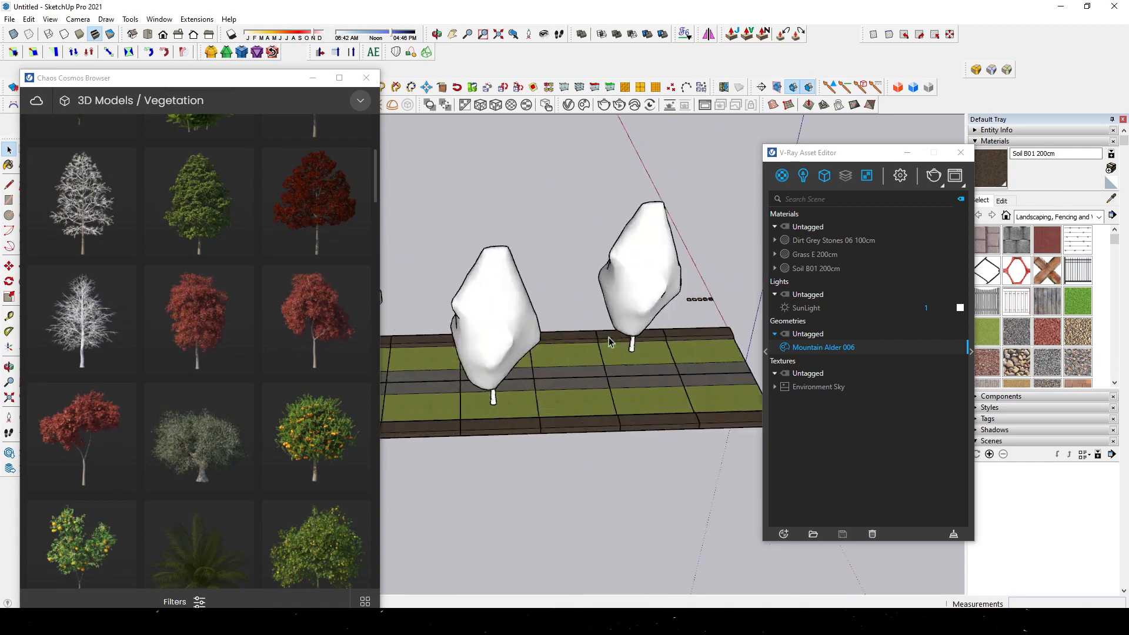
{"action": "scroll", "coordinate": [265, 322], "scroll_direction": "down", "scroll_amount": 5}
{"action": "left_click", "coordinate": [334, 591]}
Step: Place Chinese Lilyurf 001 on the grass inside the nearest slab component so it repeats along the strip, and leave the component
{"action": "scroll", "coordinate": [459, 479], "scroll_direction": "up", "scroll_amount": 6}
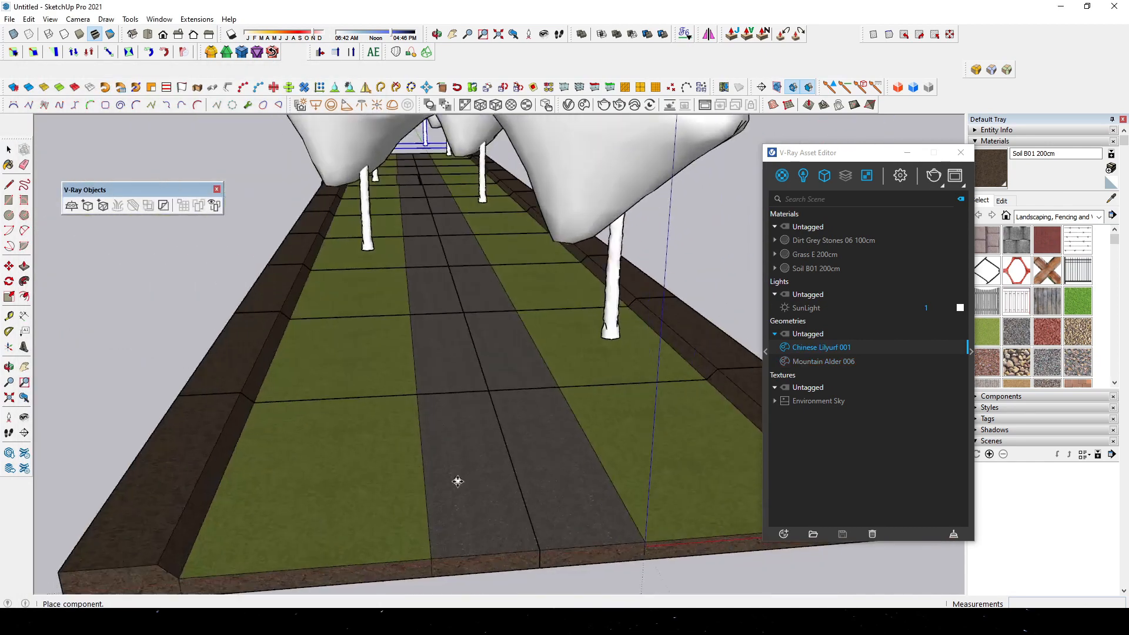
{"action": "scroll", "coordinate": [353, 471], "scroll_direction": "up", "scroll_amount": 2}
{"action": "scroll", "coordinate": [382, 436], "scroll_direction": "down", "scroll_amount": 4}
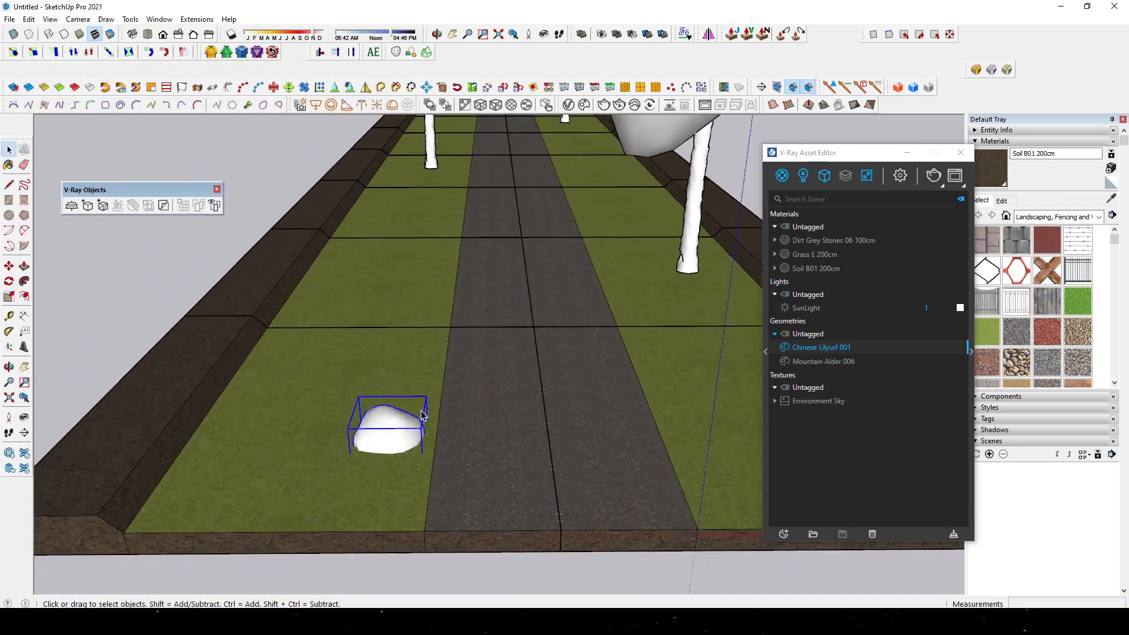
{"action": "left_click", "coordinate": [391, 421]}
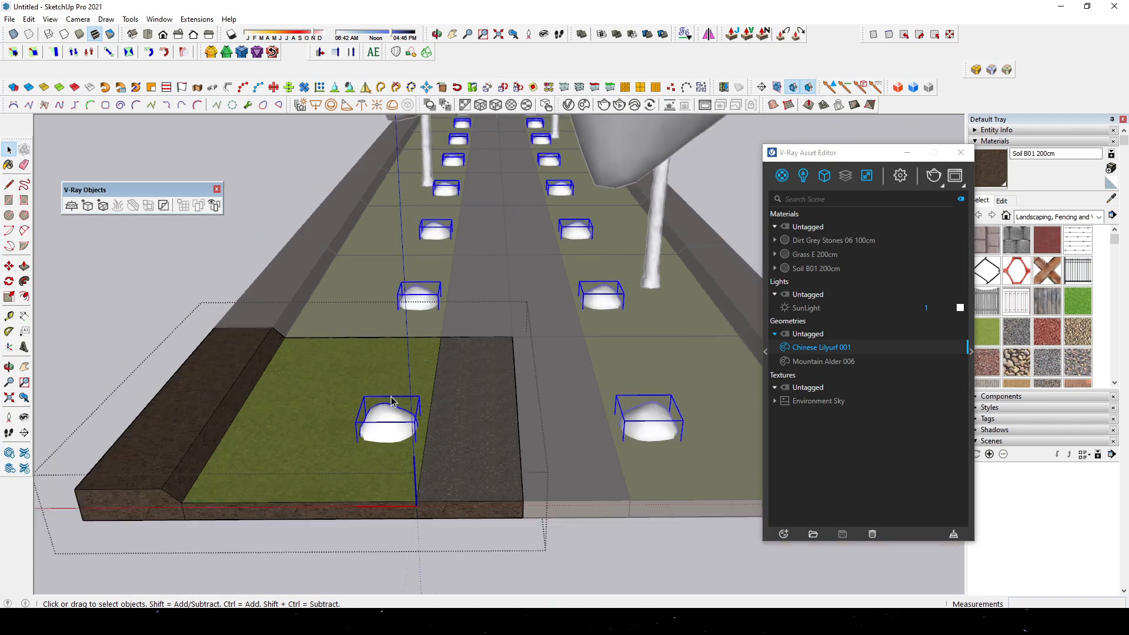
{"action": "scroll", "coordinate": [391, 402], "scroll_direction": "down", "scroll_amount": 1}
{"action": "scroll", "coordinate": [396, 449], "scroll_direction": "down", "scroll_amount": 4}
{"action": "middle_click_drag", "start_coordinate": [455, 421], "coordinate": [554, 388]}
{"action": "left_click", "coordinate": [511, 406]}
Step: Move the alder standing in line with the path's far end about 47' 3" to a new position along the strip
{"action": "scroll", "coordinate": [473, 307], "scroll_direction": "down", "scroll_amount": 3}
{"action": "middle_click_drag", "start_coordinate": [473, 307], "coordinate": [451, 287]}
{"action": "scroll", "coordinate": [451, 287], "scroll_direction": "up", "scroll_amount": 4}
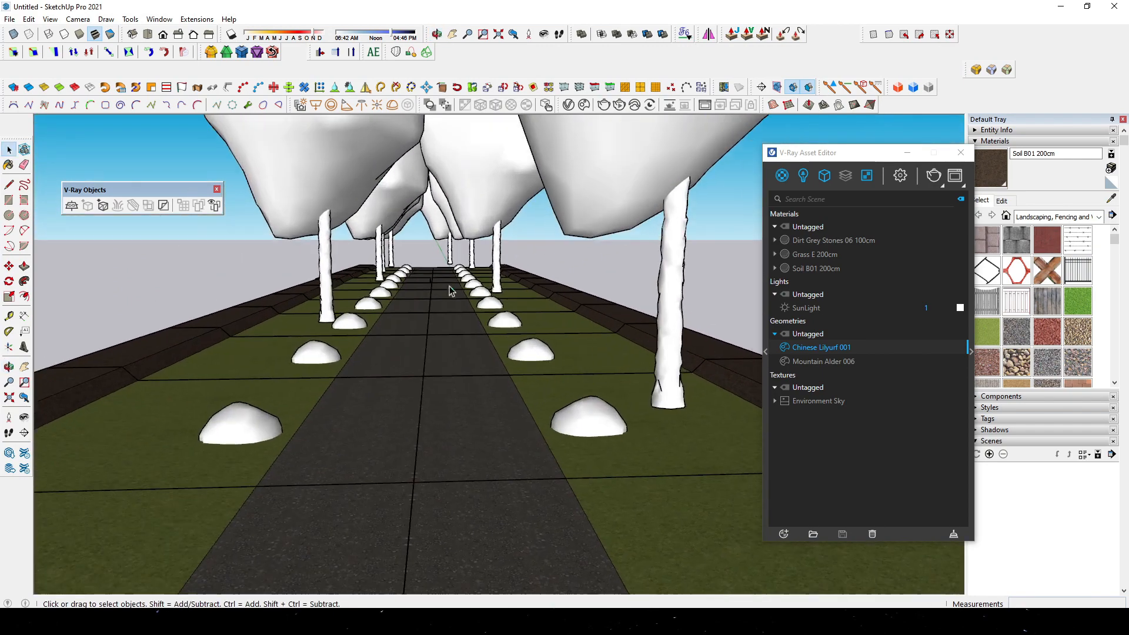
{"action": "left_click", "coordinate": [451, 267]}
{"action": "scroll", "coordinate": [451, 271], "scroll_direction": "up", "scroll_amount": 5}
{"action": "key", "text": "m"}
{"action": "left_click", "coordinate": [448, 274]}
{"action": "left_click", "coordinate": [396, 335]}
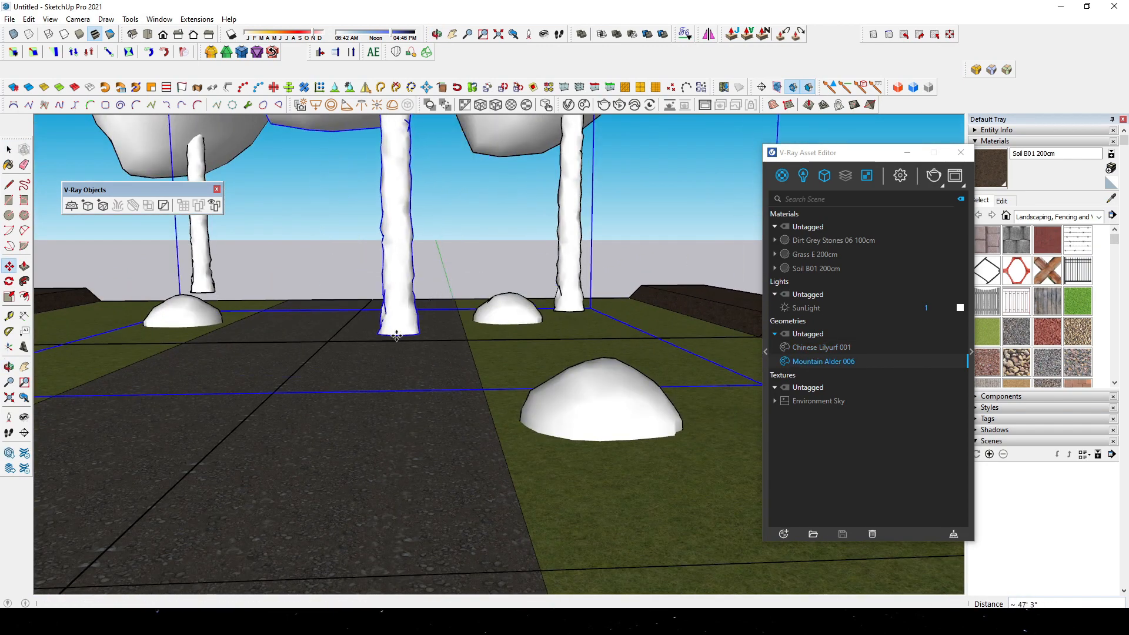
Step: Move an alder on the left side of the path to a nearer spot
{"action": "scroll", "coordinate": [396, 335], "scroll_direction": "down", "scroll_amount": 5}
{"action": "scroll", "coordinate": [352, 308], "scroll_direction": "up", "scroll_amount": 2}
{"action": "key", "text": "space"}
{"action": "left_click", "coordinate": [325, 293]}
{"action": "scroll", "coordinate": [326, 299], "scroll_direction": "up", "scroll_amount": 3}
{"action": "key", "text": "m"}
{"action": "left_click", "coordinate": [321, 313]}
{"action": "left_click", "coordinate": [271, 359]}
{"action": "key", "text": "space"}
Step: Frame a low, eye-level view down the central path and save it as a new scene
{"action": "scroll", "coordinate": [486, 315], "scroll_direction": "down", "scroll_amount": 5}
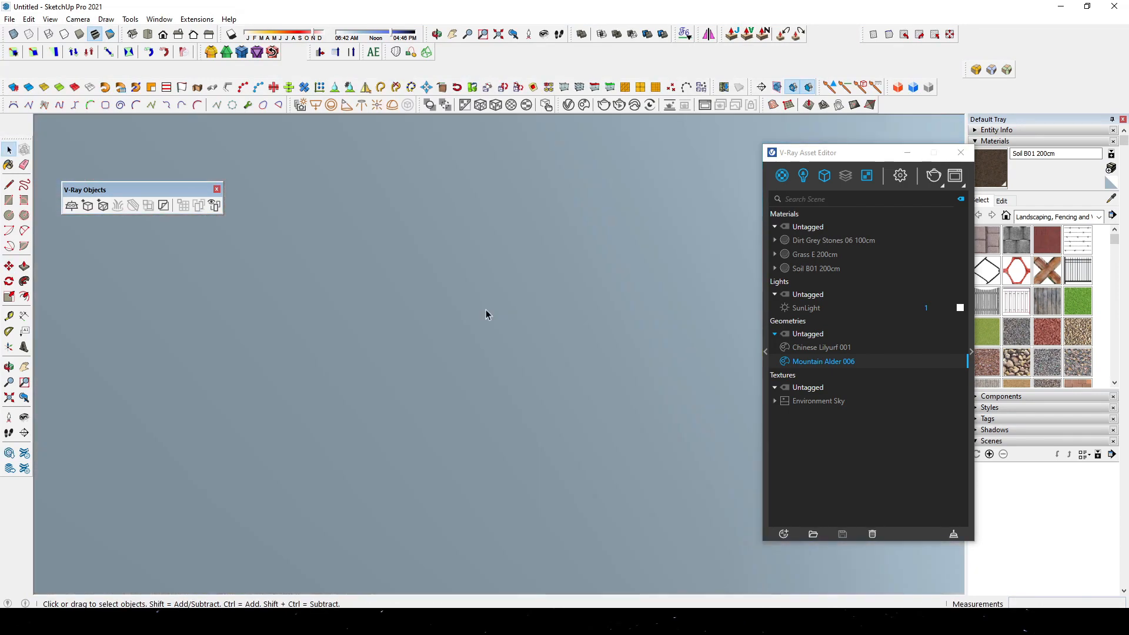
{"action": "scroll", "coordinate": [573, 341], "scroll_direction": "down", "scroll_amount": 3}
{"action": "middle_click_drag", "start_coordinate": [572, 340], "coordinate": [452, 307], "text": "shift"}
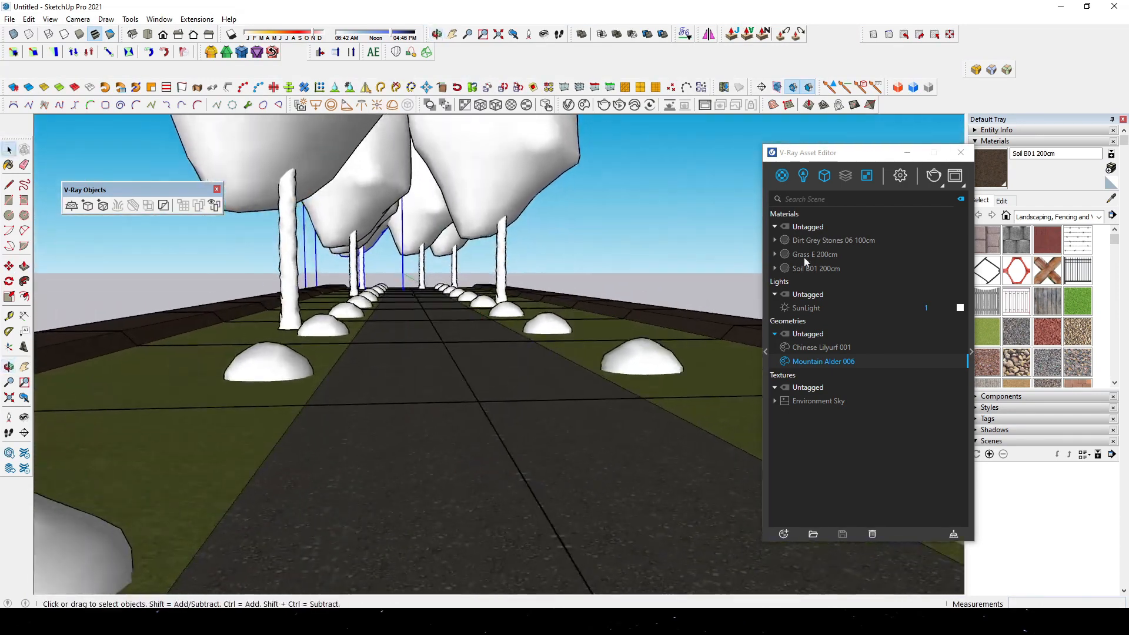
{"action": "left_click_drag", "start_coordinate": [873, 153], "coordinate": [806, 132]}
{"action": "left_click", "coordinate": [978, 141]}
{"action": "left_click", "coordinate": [989, 210]}
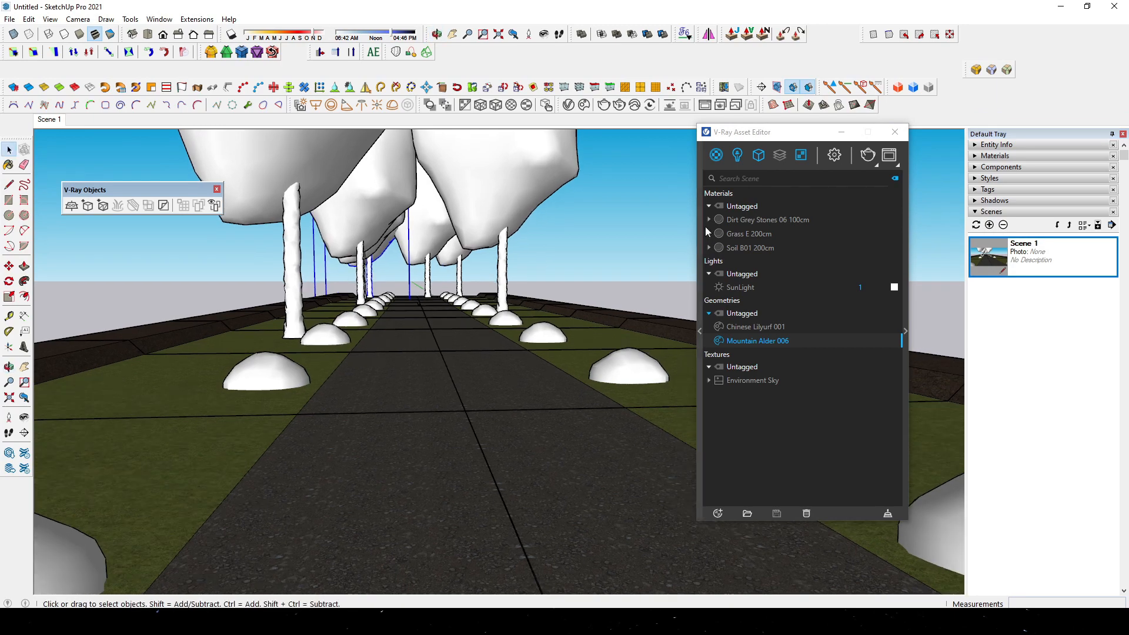
Step: Turn on the V-Ray safe frame and place a dome light on the grass left of the path
{"action": "left_click", "coordinate": [834, 155]}
{"action": "left_click", "coordinate": [883, 316]}
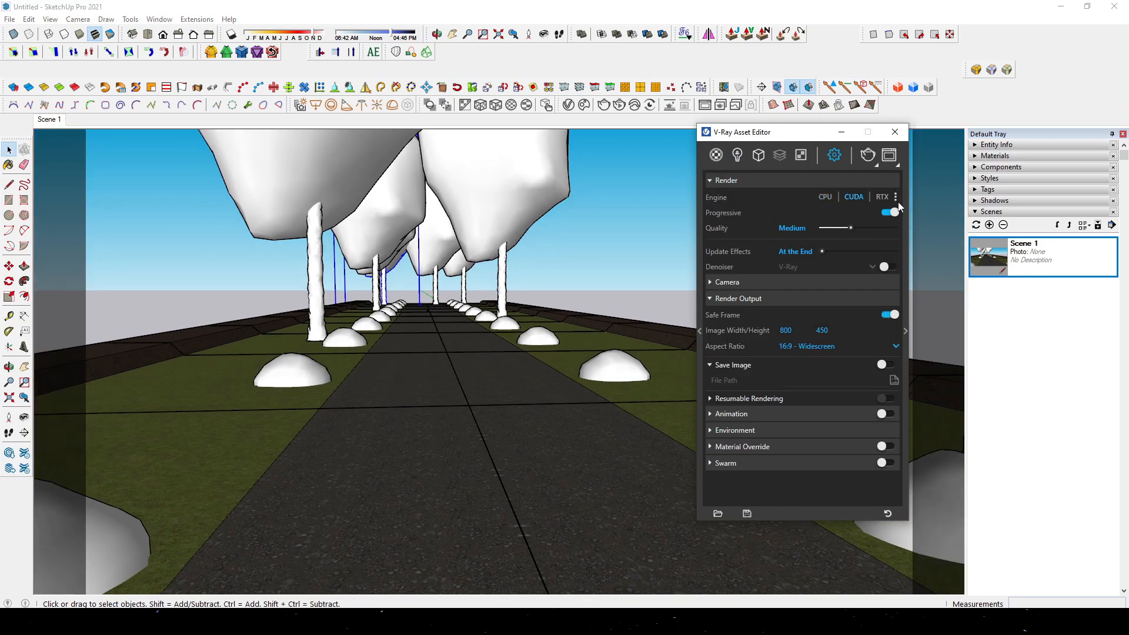
{"action": "left_click", "coordinate": [737, 156]}
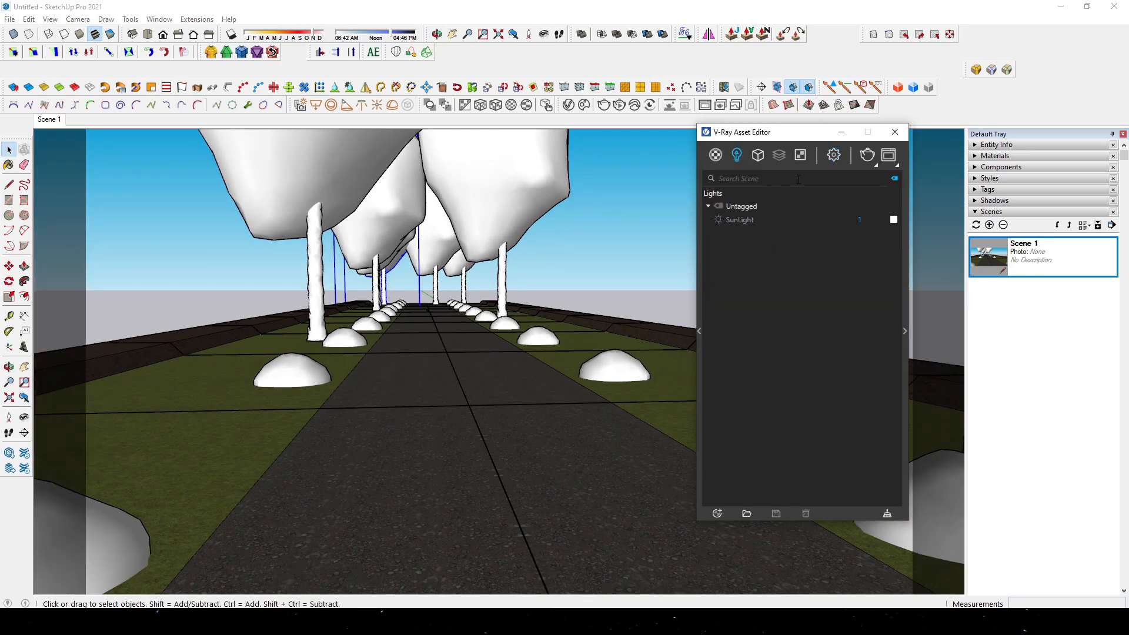
{"action": "left_click", "coordinate": [392, 105]}
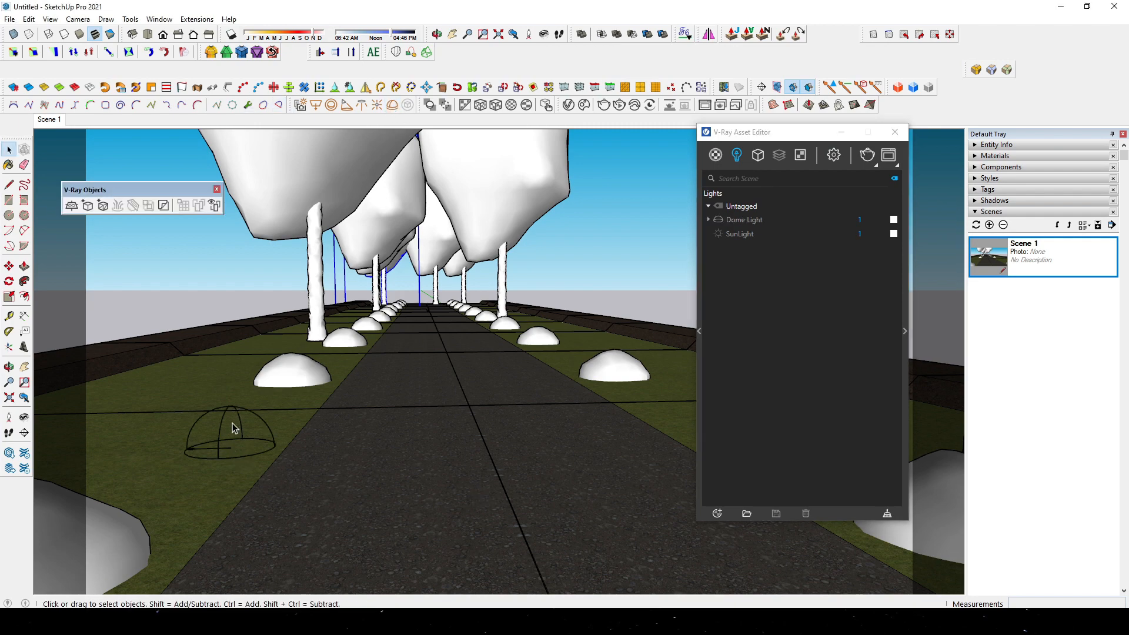
Step: Run a test render of the path view, inspect it in the frame buffer and close it
{"action": "left_click", "coordinate": [603, 106]}
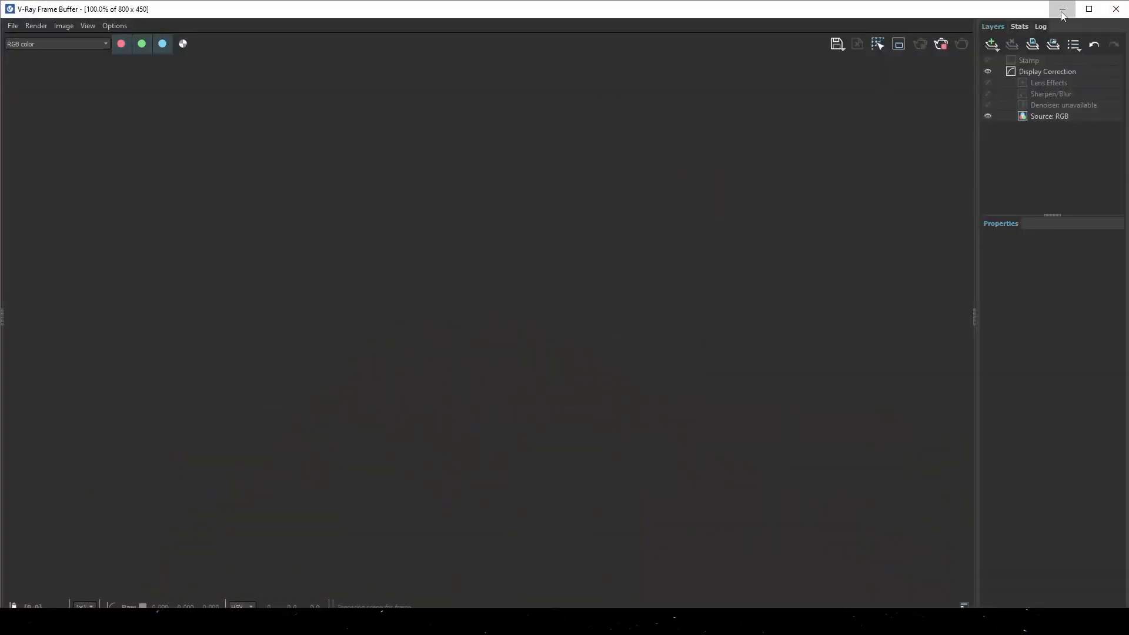
{"action": "left_click", "coordinate": [1063, 14]}
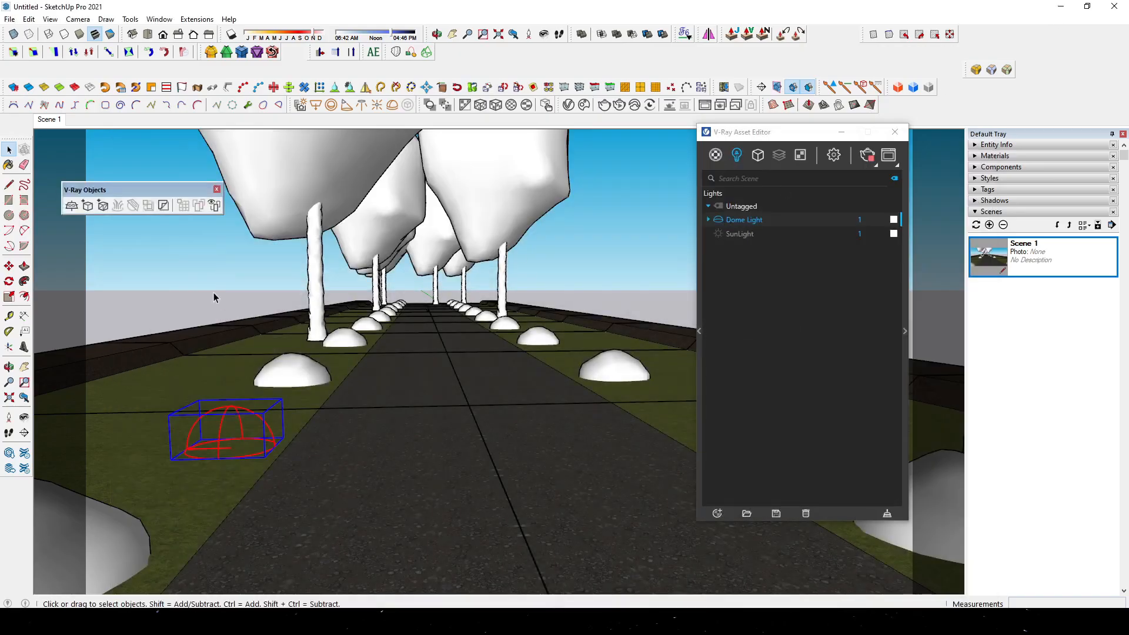
{"action": "left_click", "coordinate": [888, 157]}
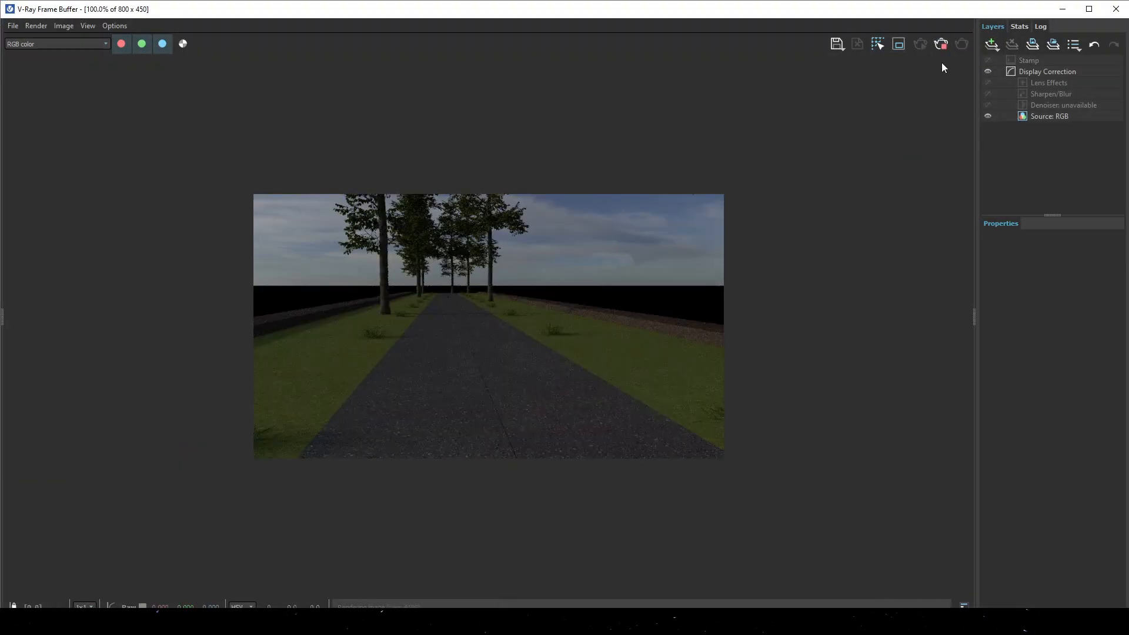
{"action": "left_click", "coordinate": [1115, 9]}
Step: Load misty_dawn_2k as the dome light's HDR texture and set the light's intensity to 10
{"action": "left_click", "coordinate": [906, 333]}
{"action": "left_click_drag", "start_coordinate": [770, 134], "coordinate": [319, 116]}
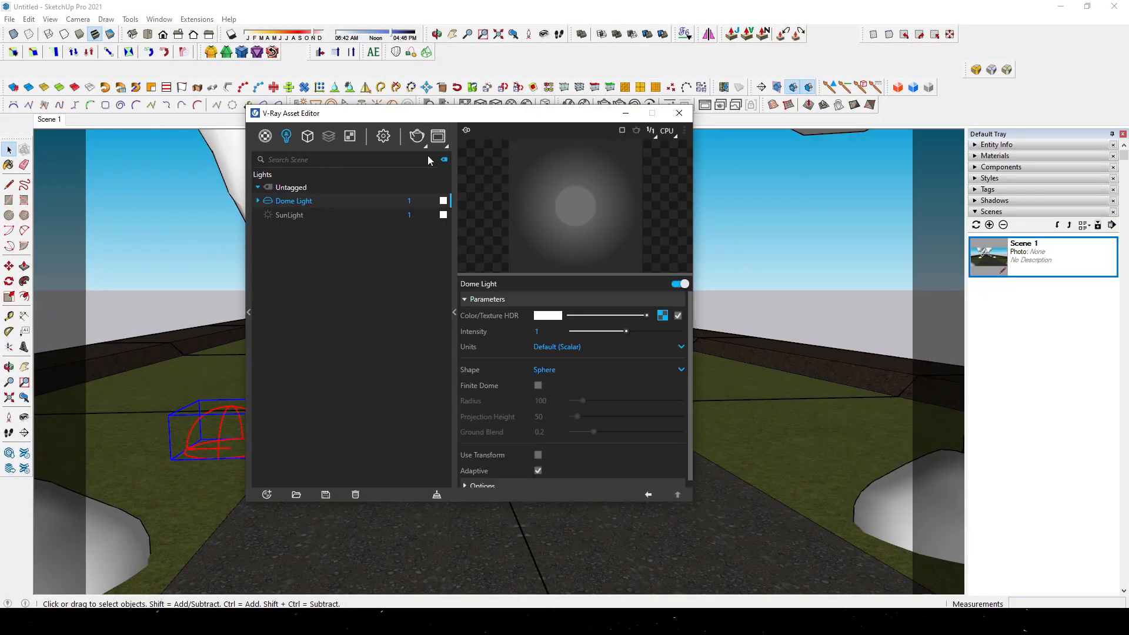
{"action": "left_click", "coordinate": [561, 348]}
{"action": "left_click", "coordinate": [671, 330]}
{"action": "left_click", "coordinate": [663, 316]}
{"action": "left_click", "coordinate": [685, 316]}
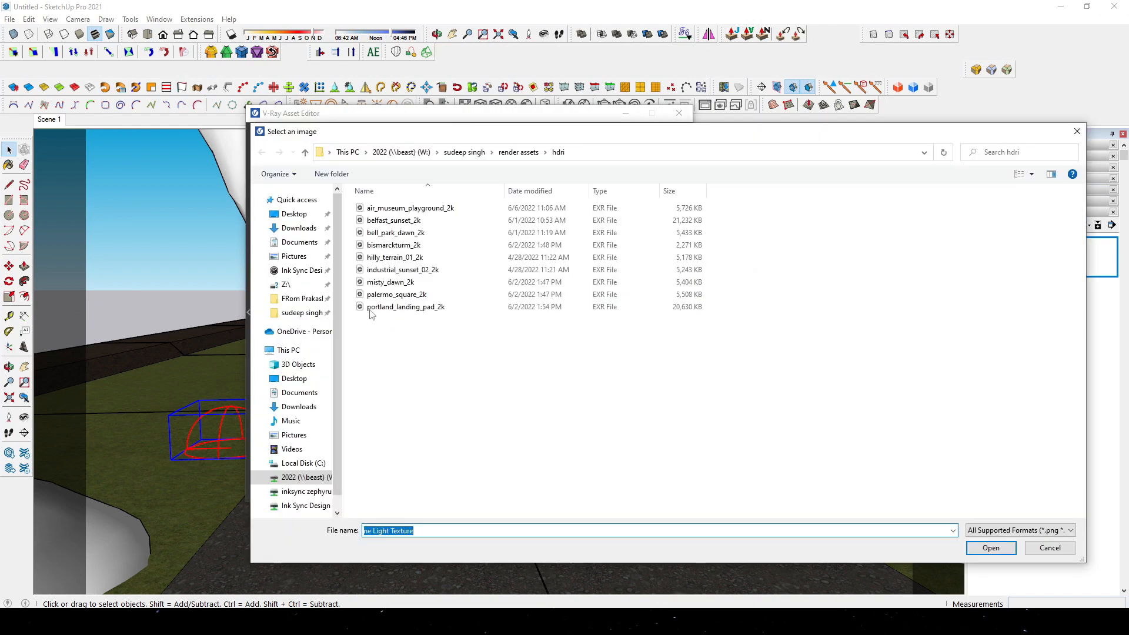
{"action": "left_click", "coordinate": [394, 256]}
{"action": "left_click", "coordinate": [395, 282]}
{"action": "left_click", "coordinate": [991, 548]}
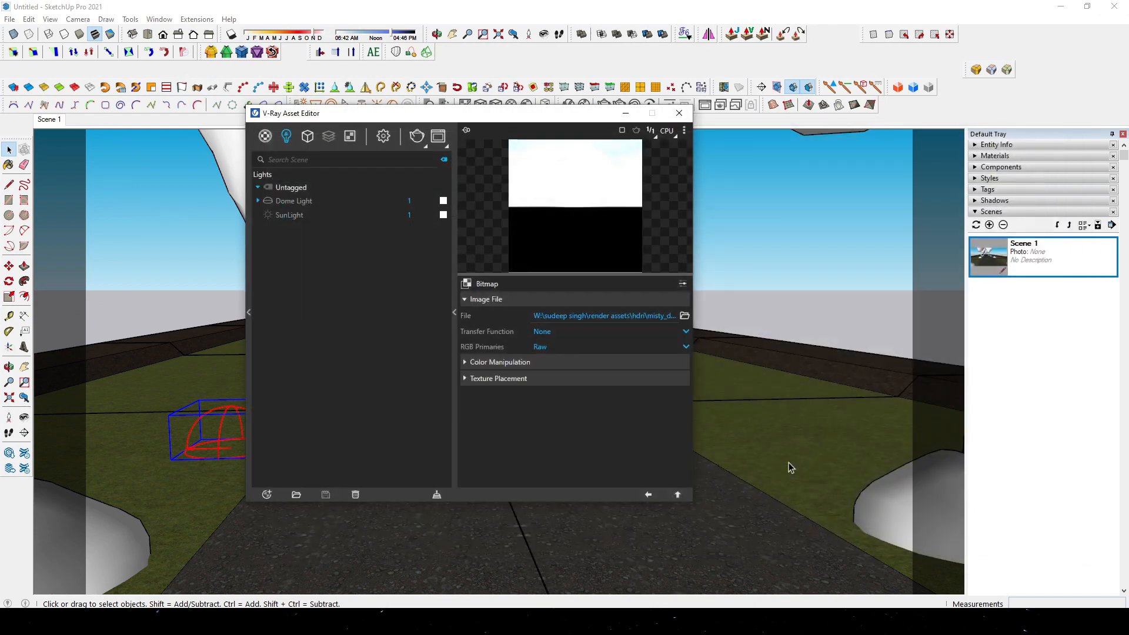
{"action": "left_click", "coordinate": [648, 495]}
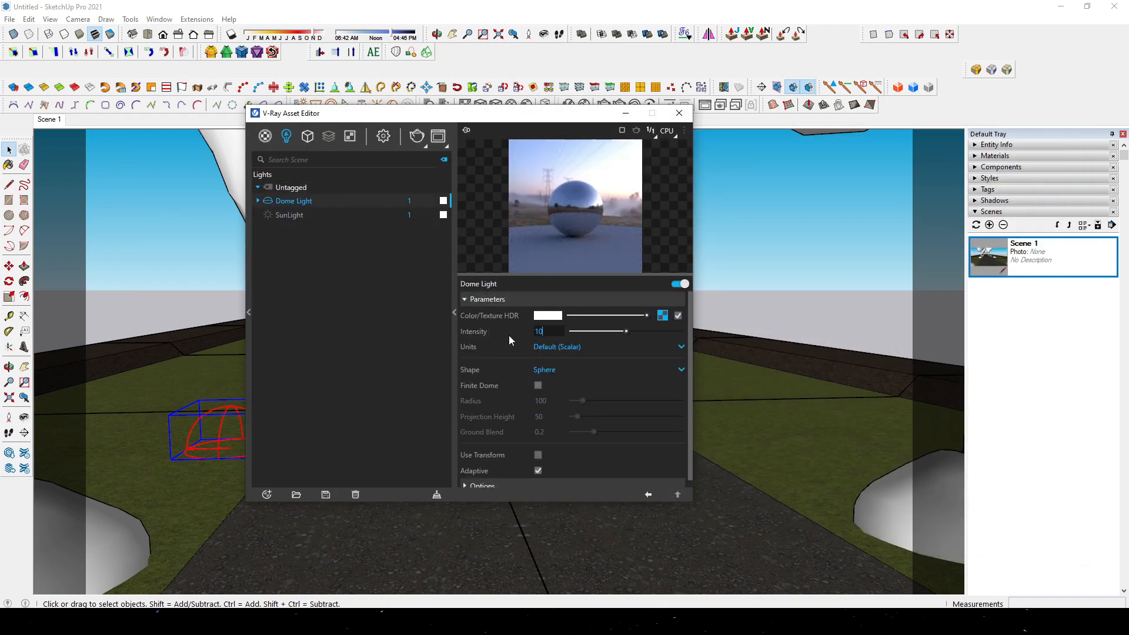
Step: Add a Light Mix render element and render the path view again to check the lighting
{"action": "left_click", "coordinate": [383, 136]}
{"action": "mouse_move", "coordinate": [327, 138]}
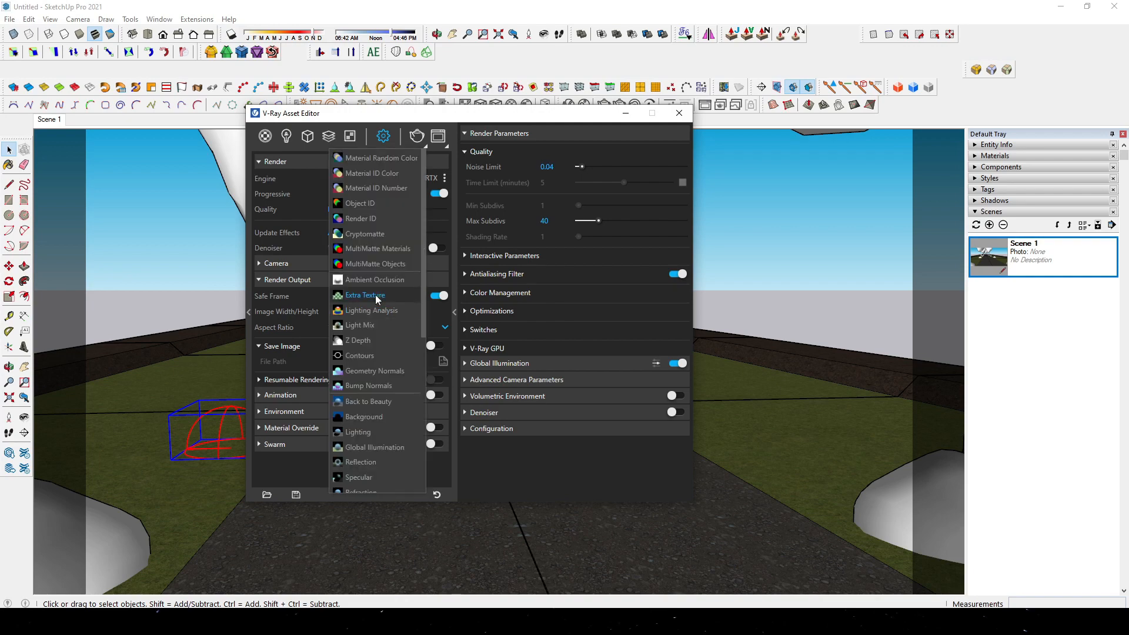
{"action": "left_click", "coordinate": [366, 325]}
{"action": "left_click", "coordinate": [570, 348]}
{"action": "left_click", "coordinate": [679, 113]}
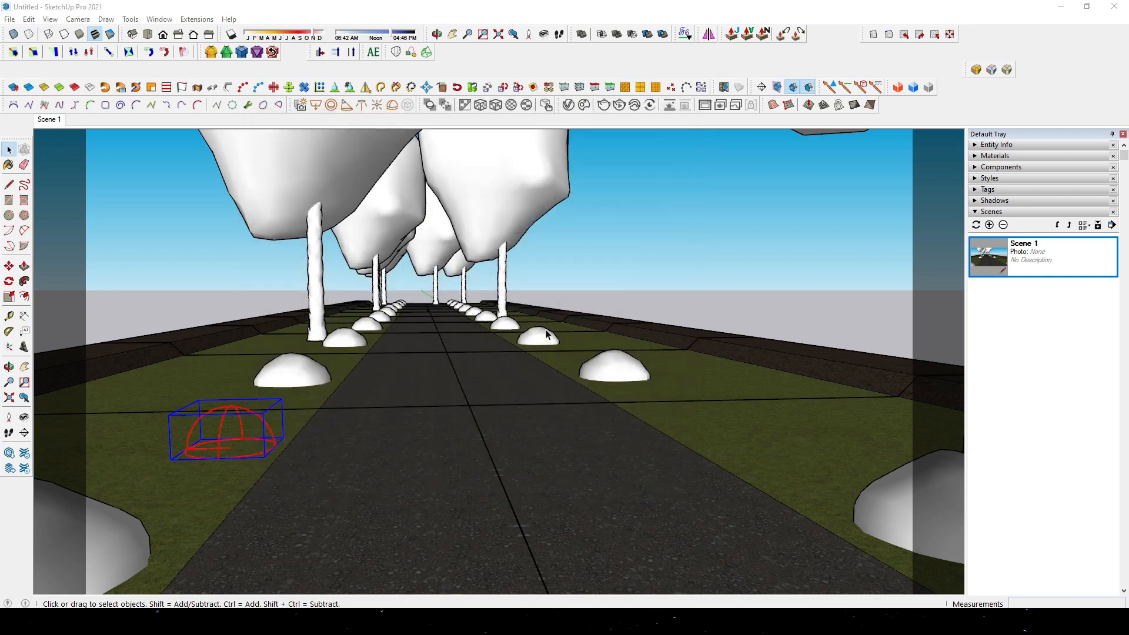
{"action": "left_click", "coordinate": [584, 107]}
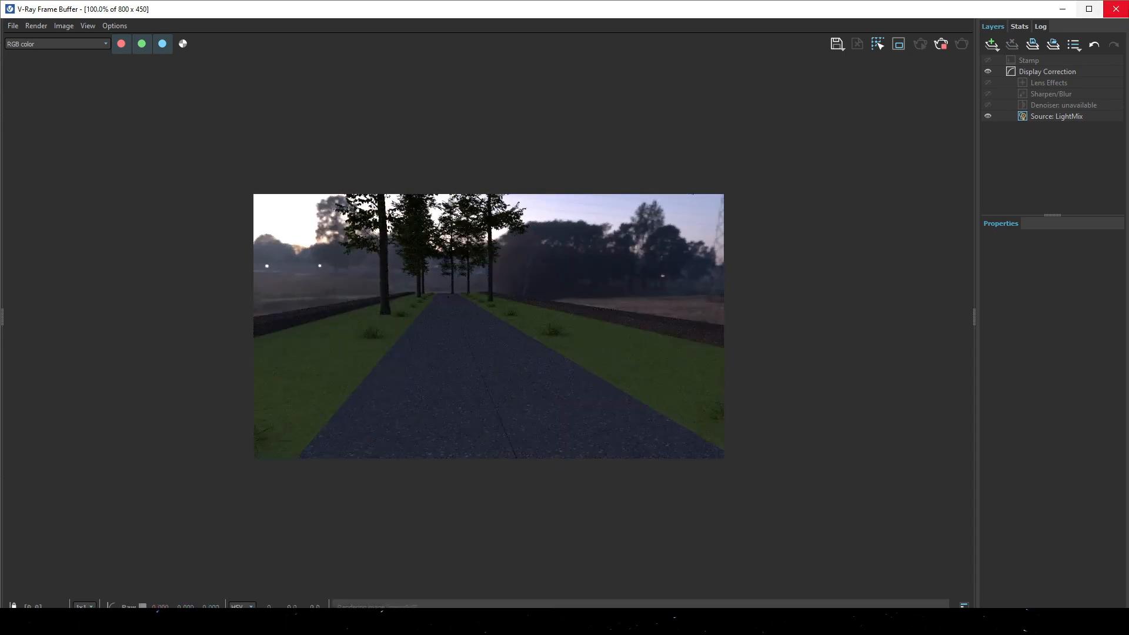
{"action": "left_click", "coordinate": [1115, 9]}
Step: Import the Date Palm 15-11 model from the Chaos Cosmos vegetation library
{"action": "middle_click_drag", "start_coordinate": [633, 236], "coordinate": [594, 320]}
{"action": "scroll", "coordinate": [594, 320], "scroll_direction": "down", "scroll_amount": 3}
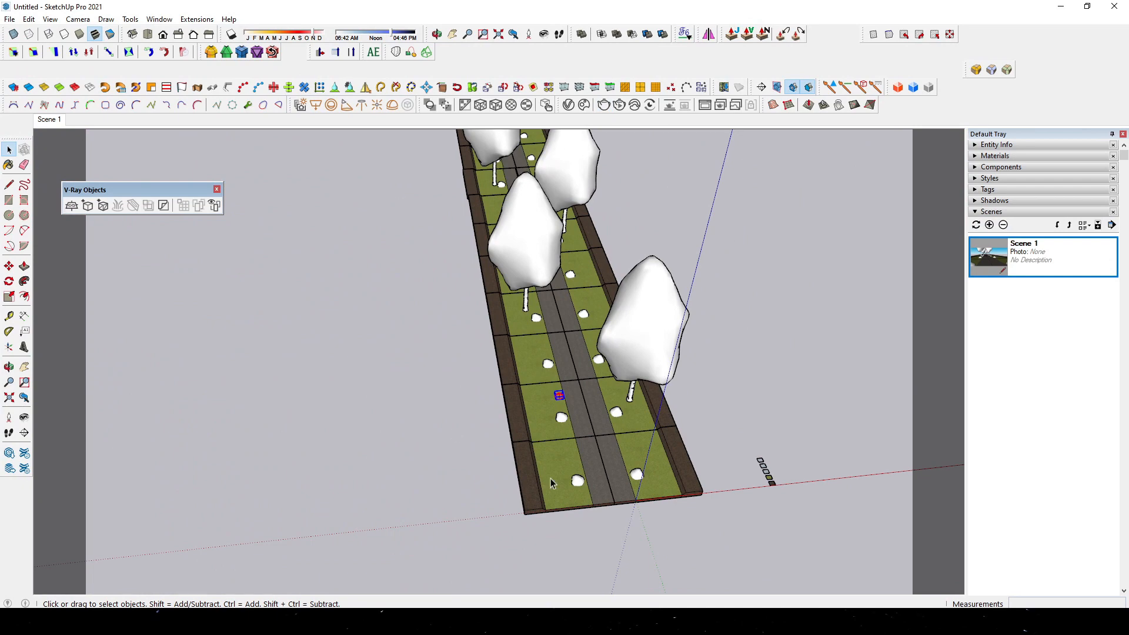
{"action": "scroll", "coordinate": [551, 483], "scroll_direction": "up", "scroll_amount": 2}
{"action": "left_click", "coordinate": [584, 107]}
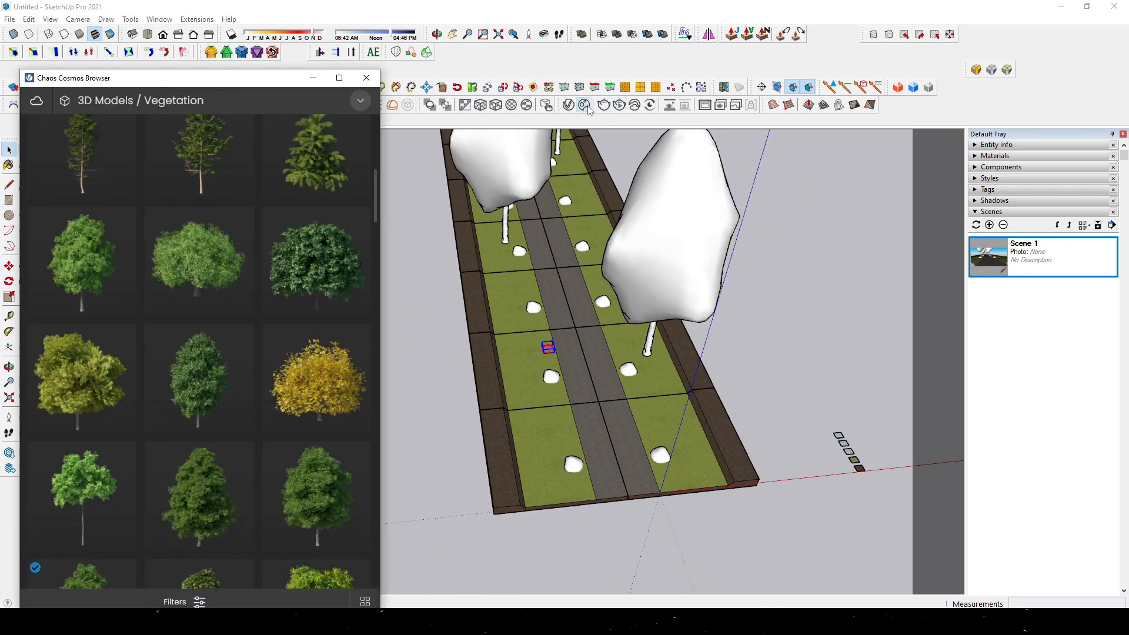
{"action": "left_click", "coordinate": [126, 371]}
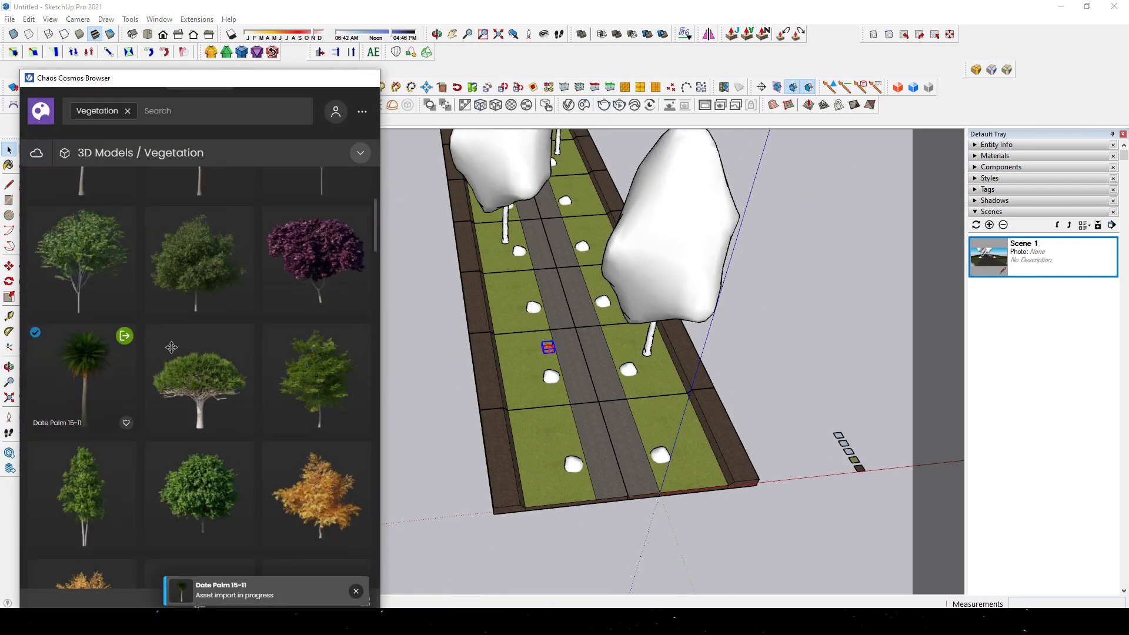
Step: Move the Date Palm inside the slab component, positioning it on the grass beside the raised border so it repeats along the strip
{"action": "scroll", "coordinate": [529, 459], "scroll_direction": "up", "scroll_amount": 6}
{"action": "key", "text": "ctrl+x"}
{"action": "double_click", "coordinate": [426, 386]}
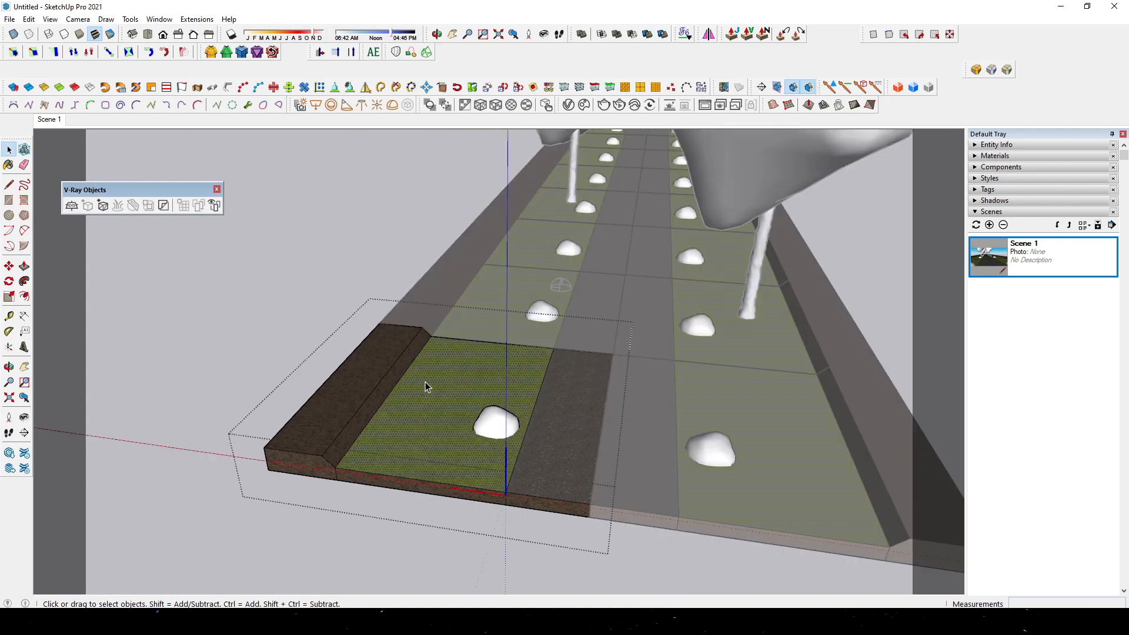
{"action": "middle_click_drag", "start_coordinate": [426, 386], "coordinate": [457, 383]}
{"action": "key", "text": "ctrl+shift+v"}
{"action": "key", "text": "m"}
{"action": "left_click", "coordinate": [482, 378]}
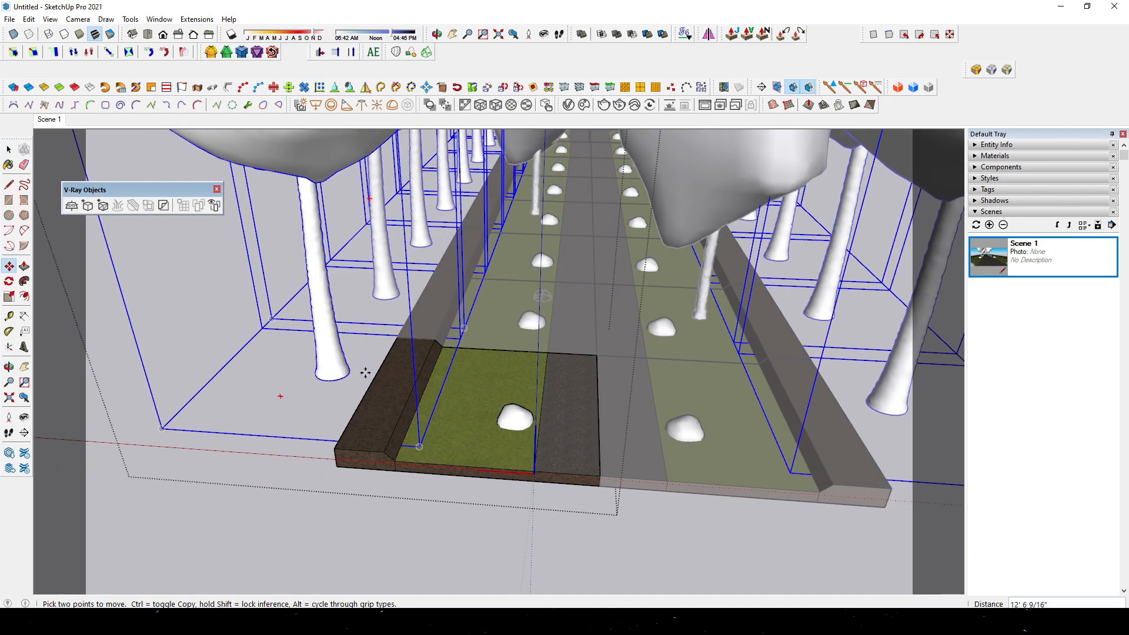
{"action": "left_click", "coordinate": [658, 434]}
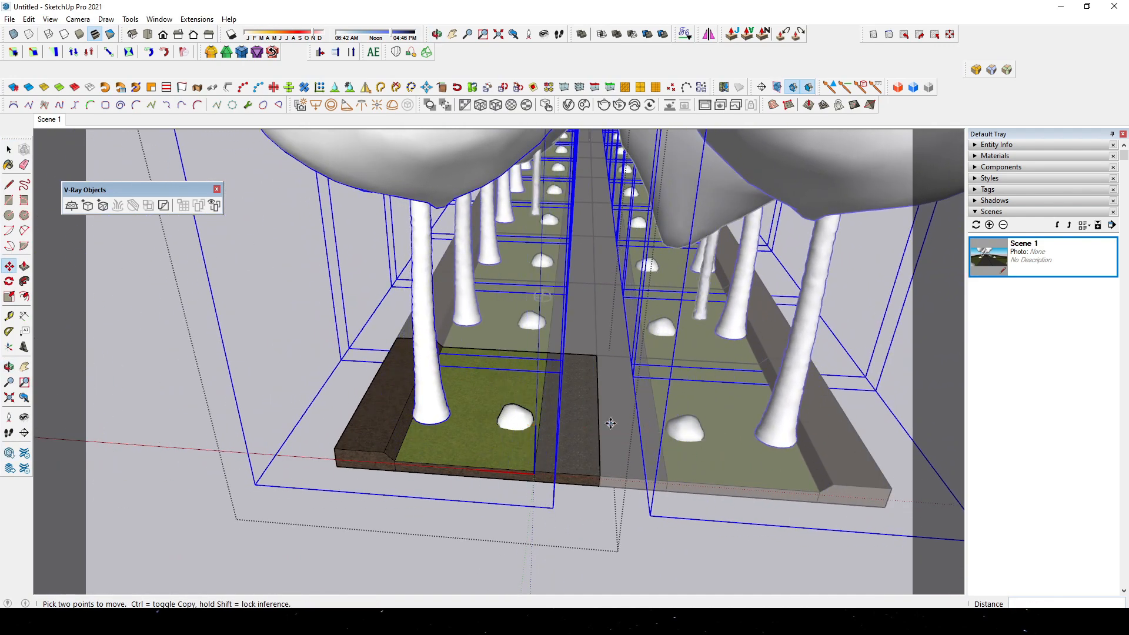
{"action": "scroll", "coordinate": [588, 444], "scroll_direction": "down", "scroll_amount": 5}
{"action": "key", "text": "space"}
{"action": "left_click", "coordinate": [612, 512]}
Step: Frame a low eye-level view down the path with a shrub in the foreground and update Scene 1 with it
{"action": "middle_click_drag", "start_coordinate": [564, 464], "coordinate": [529, 353]}
{"action": "scroll", "coordinate": [506, 319], "scroll_direction": "up", "scroll_amount": 8}
{"action": "scroll", "coordinate": [503, 319], "scroll_direction": "down", "scroll_amount": 5}
{"action": "left_click", "coordinate": [494, 314]}
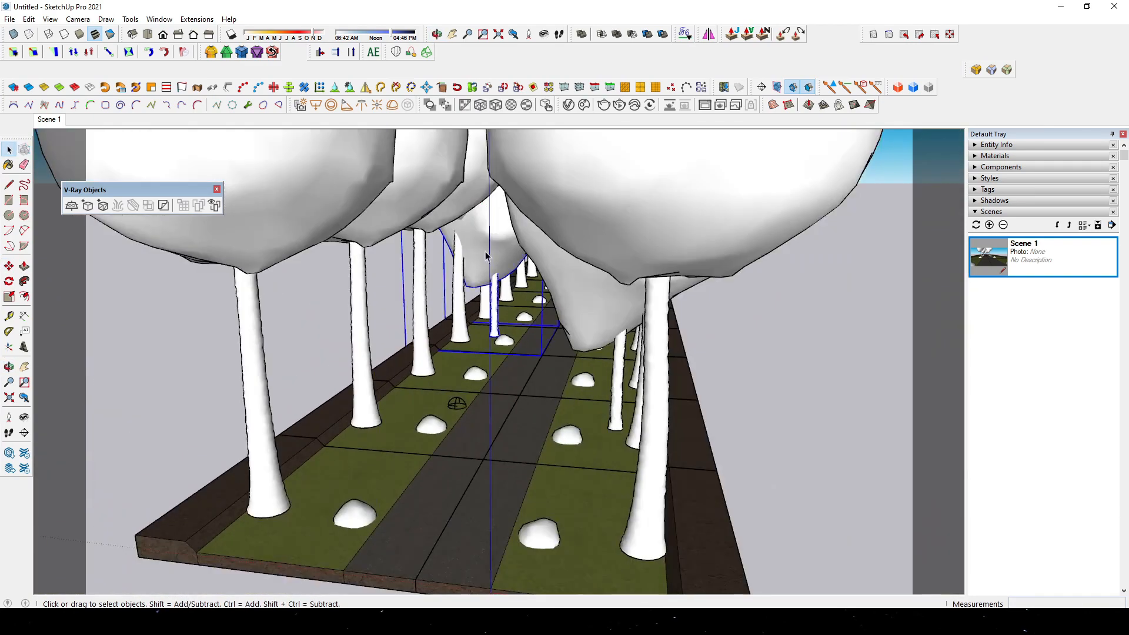
{"action": "scroll", "coordinate": [456, 403], "scroll_direction": "up", "scroll_amount": 5}
{"action": "middle_click_drag", "start_coordinate": [456, 404], "coordinate": [624, 325]}
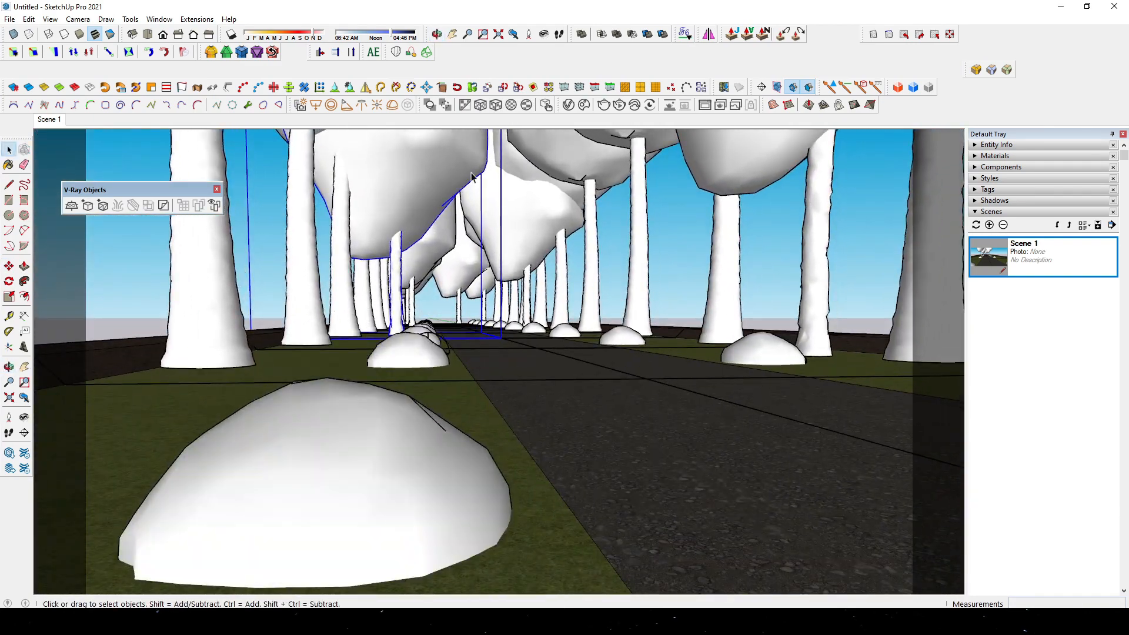
{"action": "right_click", "coordinate": [54, 119]}
{"action": "left_click", "coordinate": [98, 170]}
Step: Enable V-Ray's Volumetric Environment in the render settings with Environment Fog as its type
{"action": "left_click", "coordinate": [568, 105]}
{"action": "left_click", "coordinate": [383, 136]}
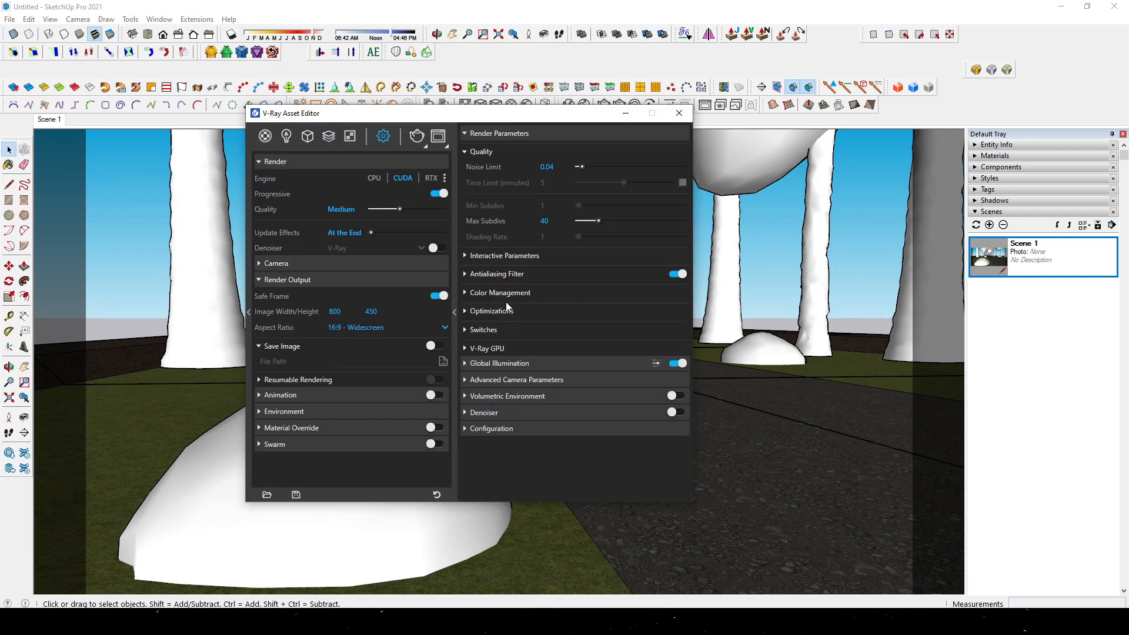
{"action": "left_click", "coordinate": [507, 397]}
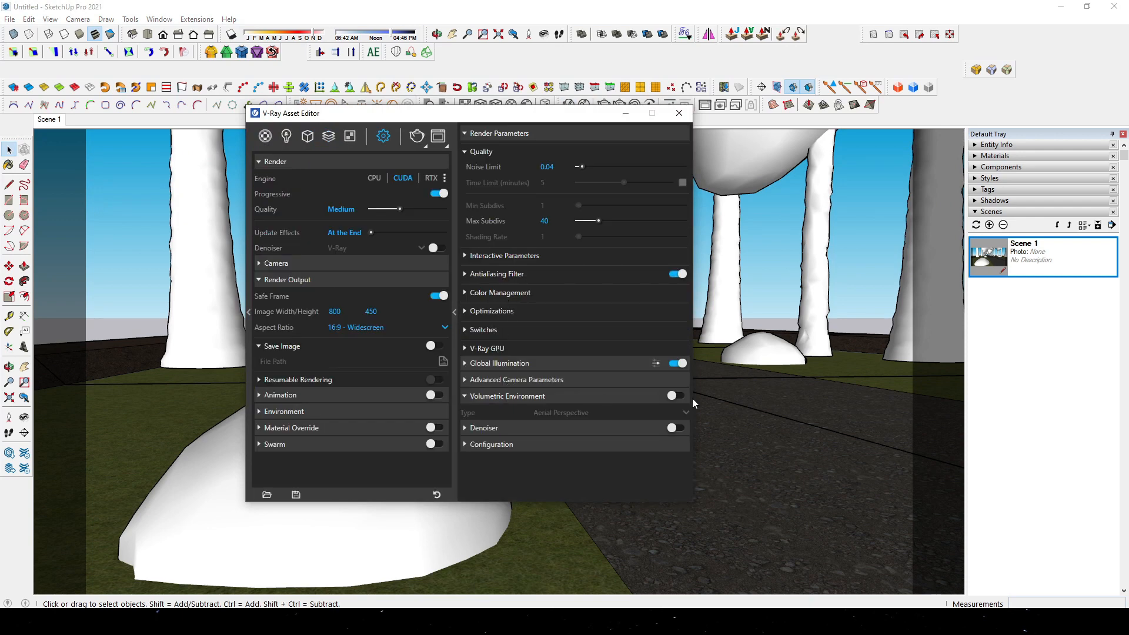
{"action": "left_click", "coordinate": [675, 396]}
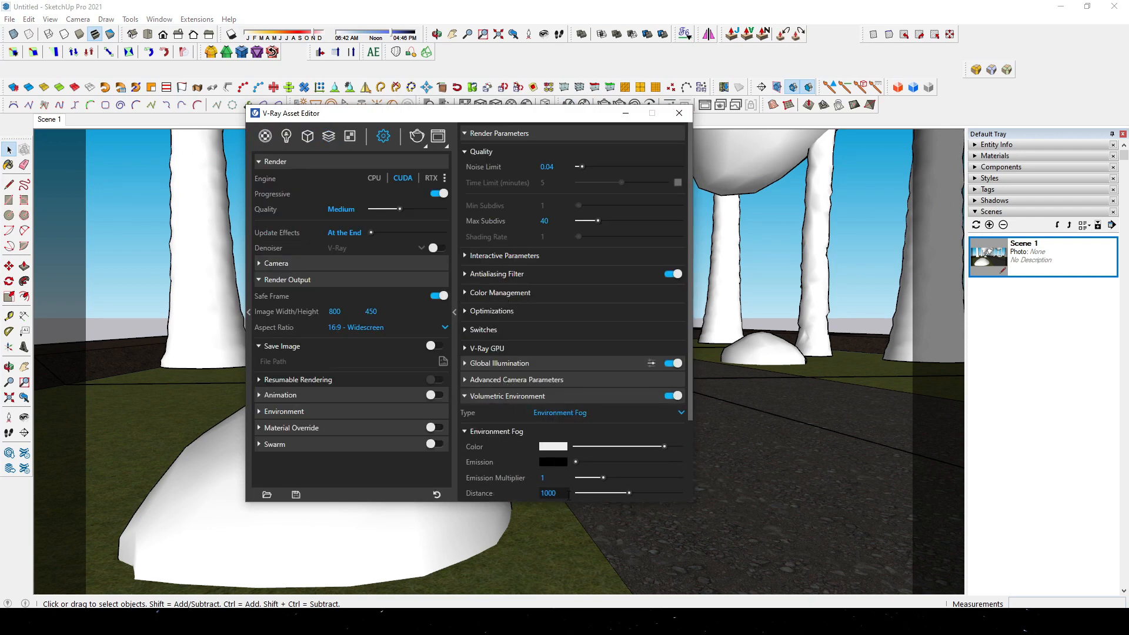
Step: Render the updated path view with fog and inspect the image in the frame buffer
{"action": "left_click", "coordinate": [433, 138]}
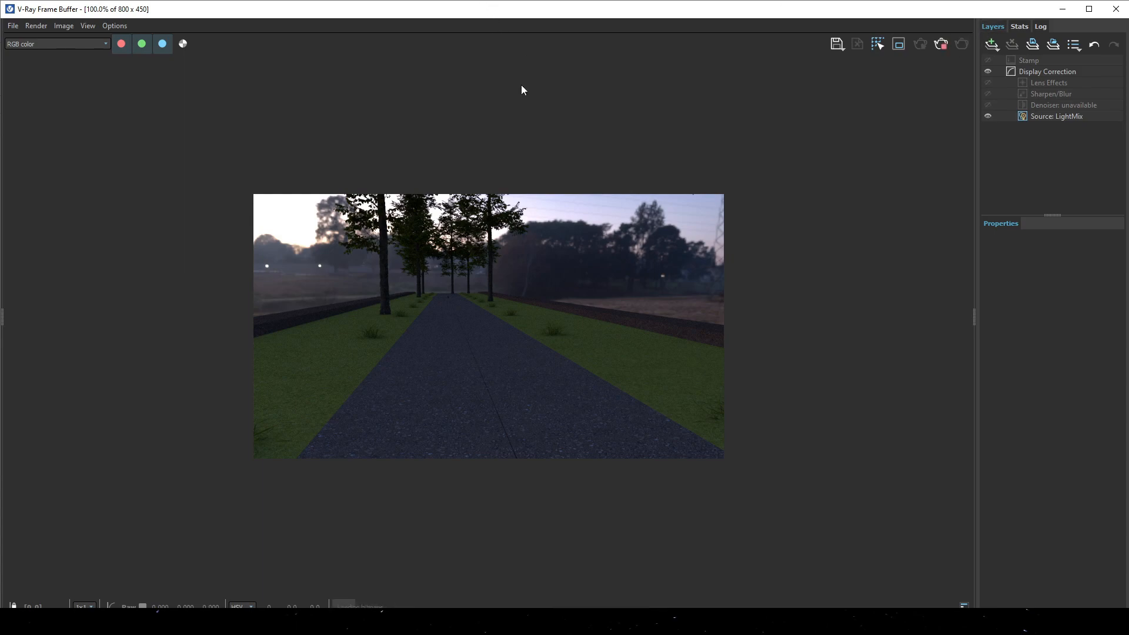
{"action": "scroll", "coordinate": [557, 297], "scroll_direction": "down", "scroll_amount": 1}
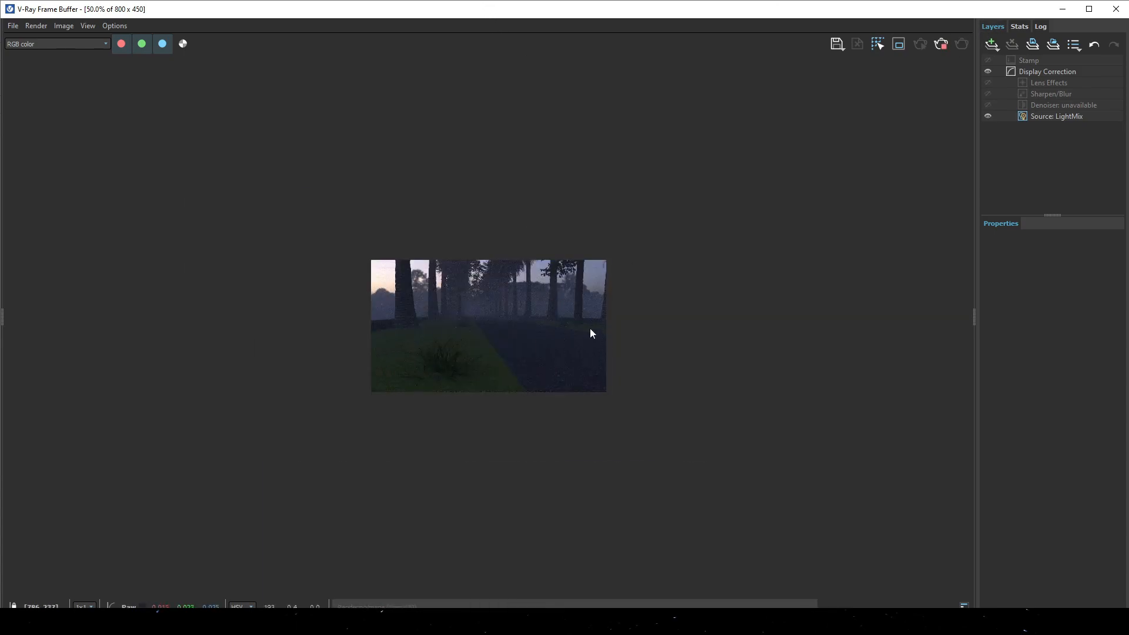
{"action": "scroll", "coordinate": [590, 328], "scroll_direction": "up", "scroll_amount": 1}
Step: Try a Dome Light intensity of 10 in the render's LightMix layer and settle on 5
{"action": "left_click", "coordinate": [992, 44]}
{"action": "left_click", "coordinate": [1057, 116]}
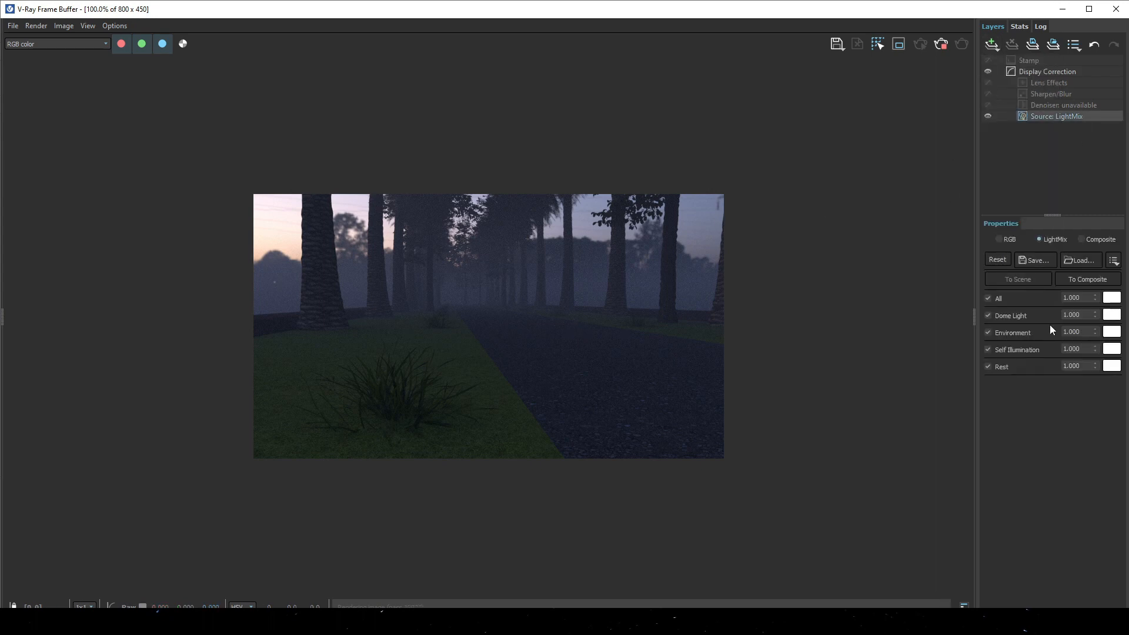
{"action": "type", "text": "10"}
{"action": "key", "text": "Return"}
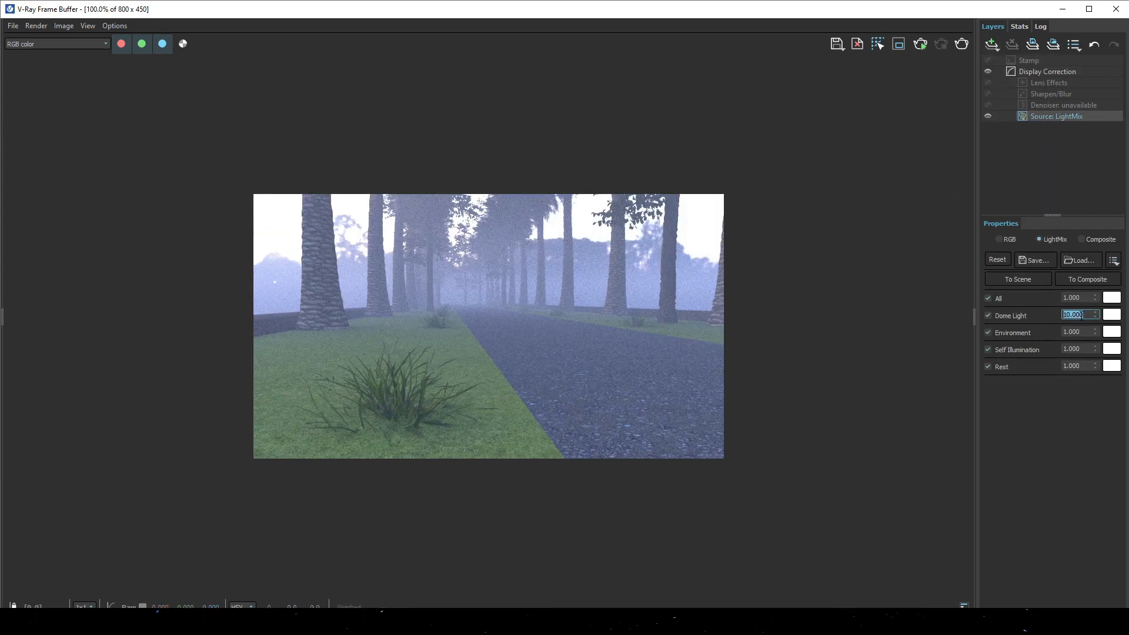
{"action": "type", "text": "5"}
{"action": "key", "text": "Return"}
Step: Tint the Dome Light pale blue in the LightMix through its color temperature and close the frame buffer
{"action": "left_click", "coordinate": [1112, 314]}
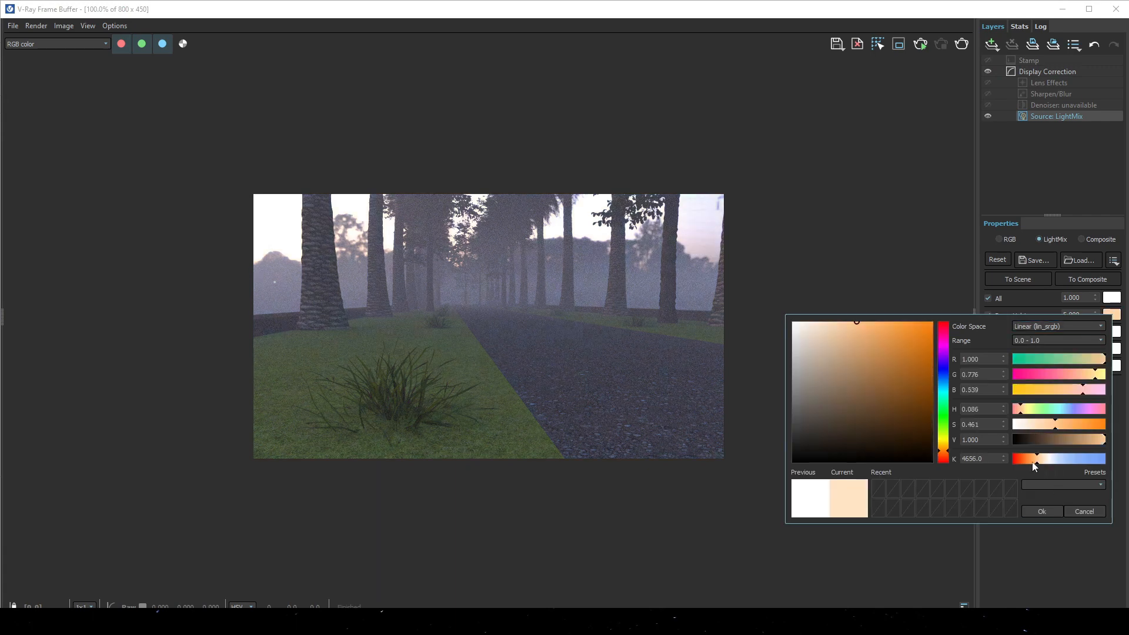
{"action": "left_click_drag", "start_coordinate": [1026, 459], "coordinate": [1051, 464]}
{"action": "left_click", "coordinate": [1042, 512]}
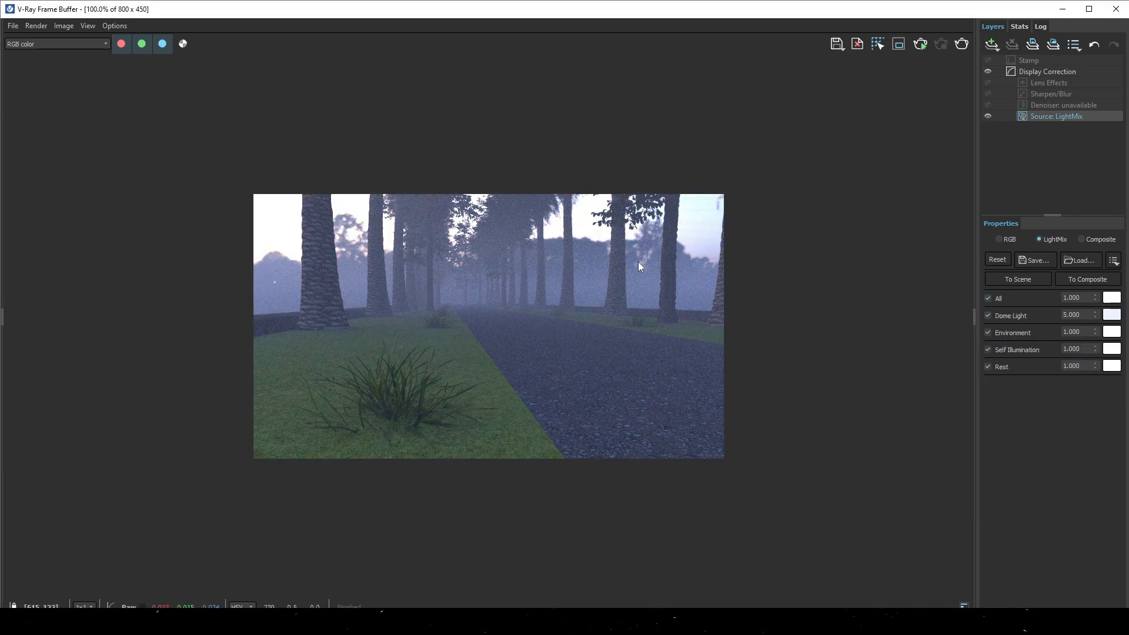
{"action": "left_click", "coordinate": [1116, 9]}
Step: Sample the path's Dirt Grey Stones 06 material, enable its Reflection IOR at 1.6 and preview it on a flat ground surface
{"action": "key", "text": "b"}
{"action": "left_click", "coordinate": [754, 476], "text": "alt"}
{"action": "left_click", "coordinate": [265, 136]}
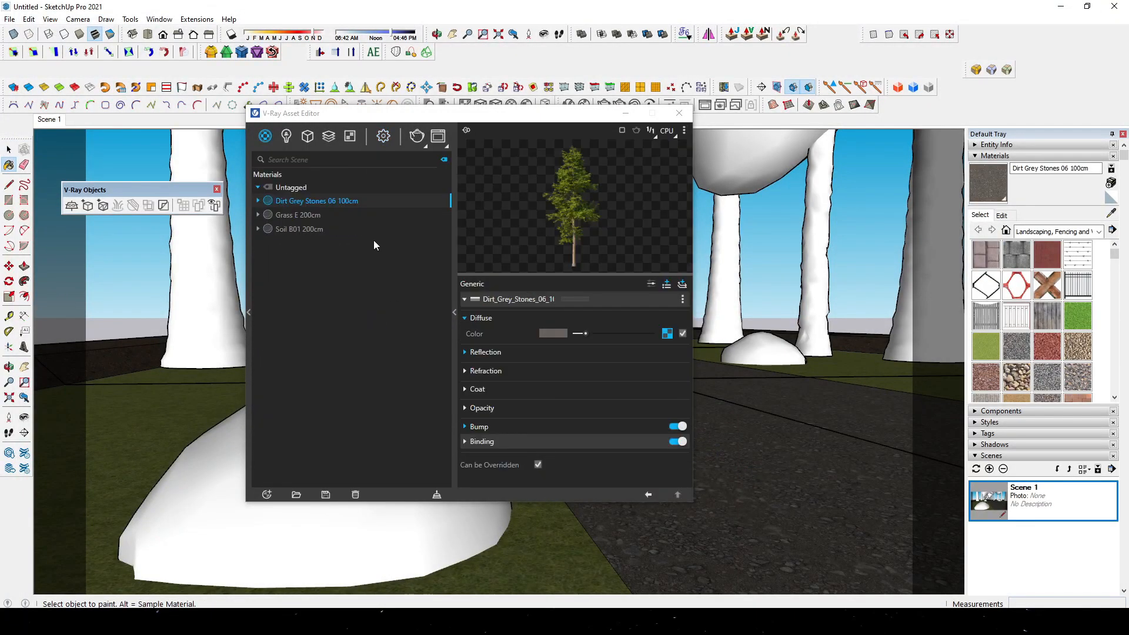
{"action": "left_click", "coordinate": [486, 353]}
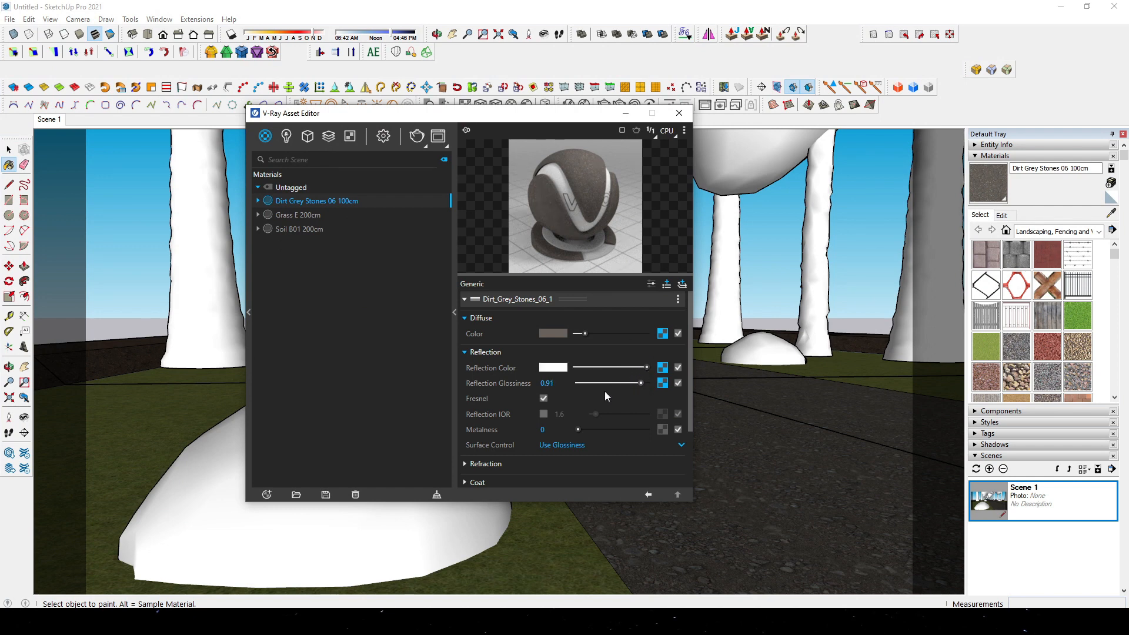
{"action": "left_click", "coordinate": [544, 414]}
{"action": "left_click", "coordinate": [683, 130]}
{"action": "left_click", "coordinate": [635, 236]}
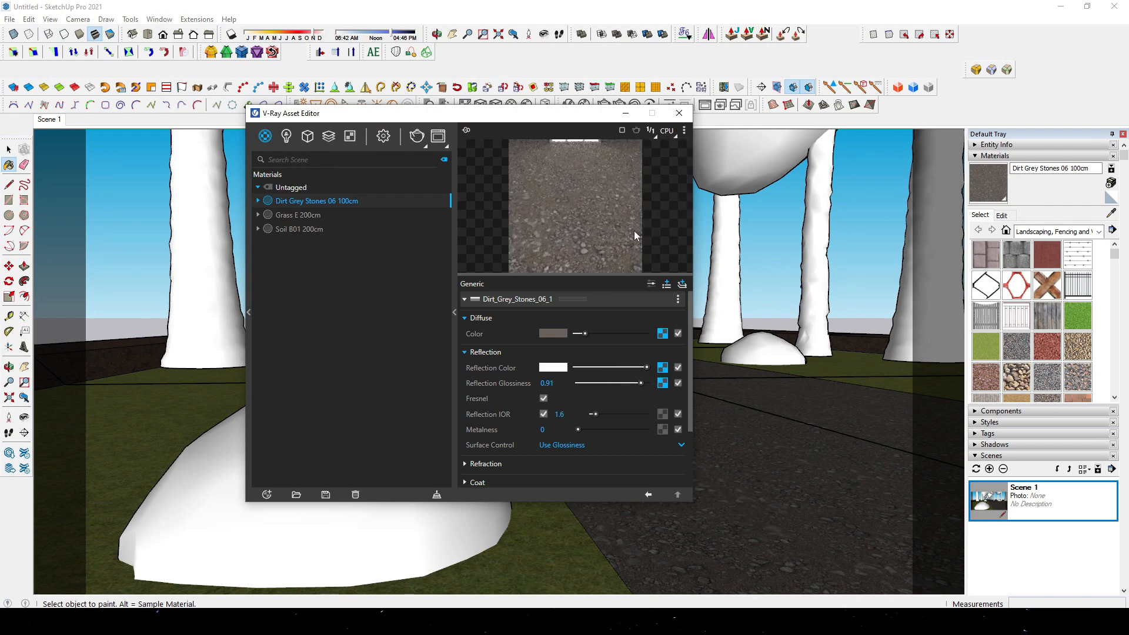
Step: Clear the texture maps from the path material's reflection color and glossiness, reduce both values slightly and close the material settings
{"action": "right_click", "coordinate": [666, 368]}
{"action": "left_click", "coordinate": [646, 407]}
{"action": "right_click", "coordinate": [663, 383]}
{"action": "left_click", "coordinate": [645, 422]}
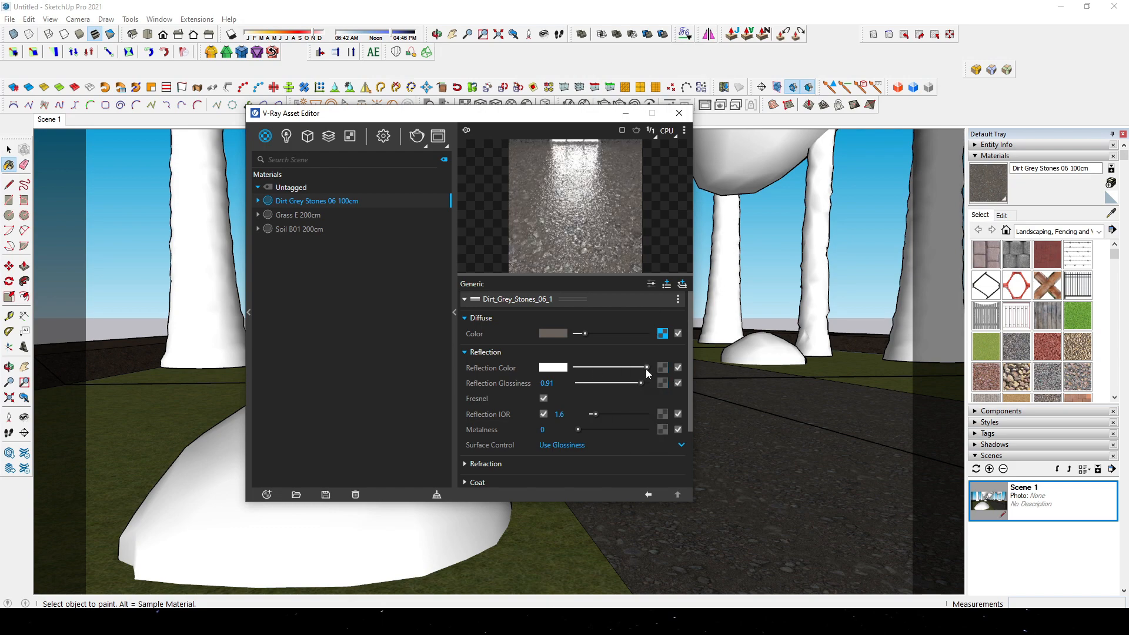
{"action": "left_click_drag", "start_coordinate": [647, 368], "coordinate": [618, 368]}
{"action": "left_click_drag", "start_coordinate": [641, 384], "coordinate": [633, 384]}
{"action": "left_click", "coordinate": [679, 113]}
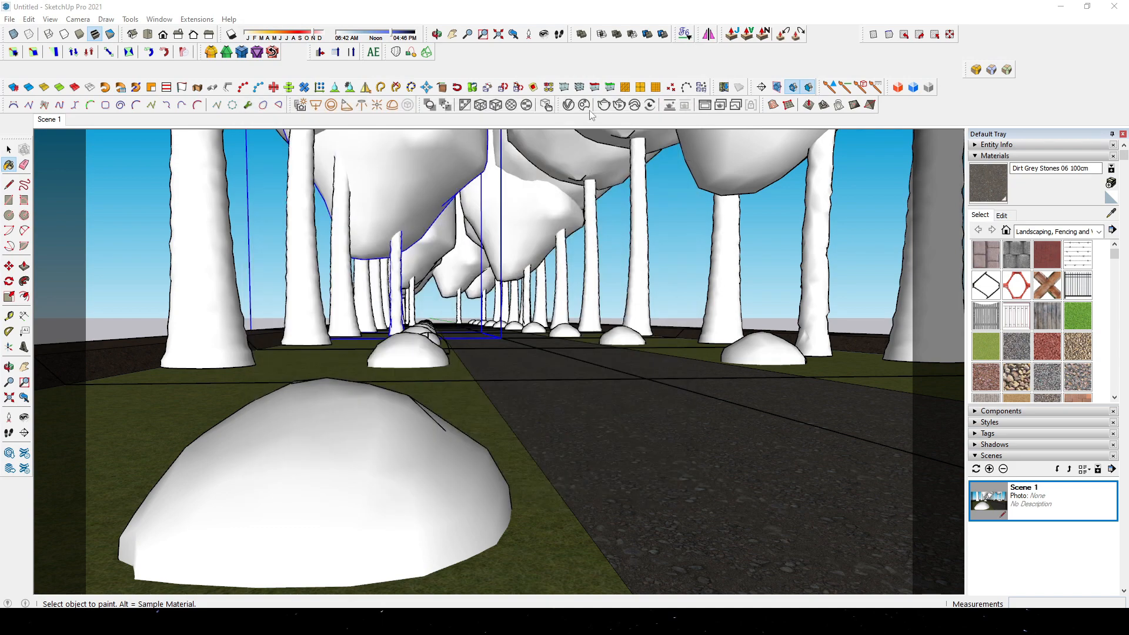
Step: Browse the walking people models in the Chaos Cosmos library for figures suitable for the path
{"action": "left_click", "coordinate": [584, 106]}
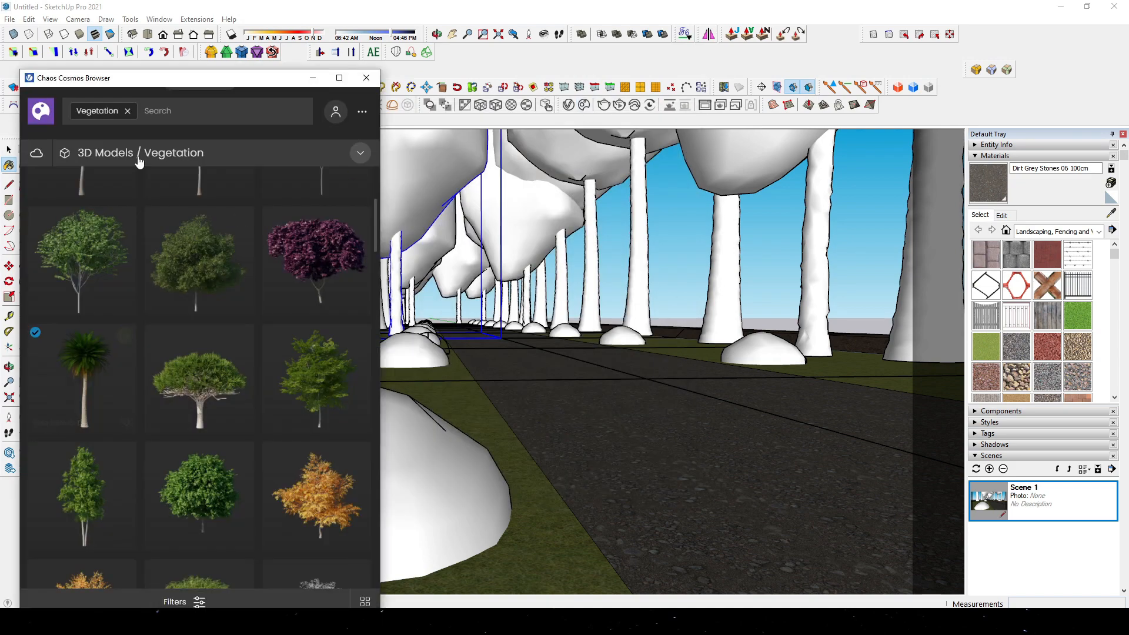
{"action": "left_click", "coordinate": [68, 154]}
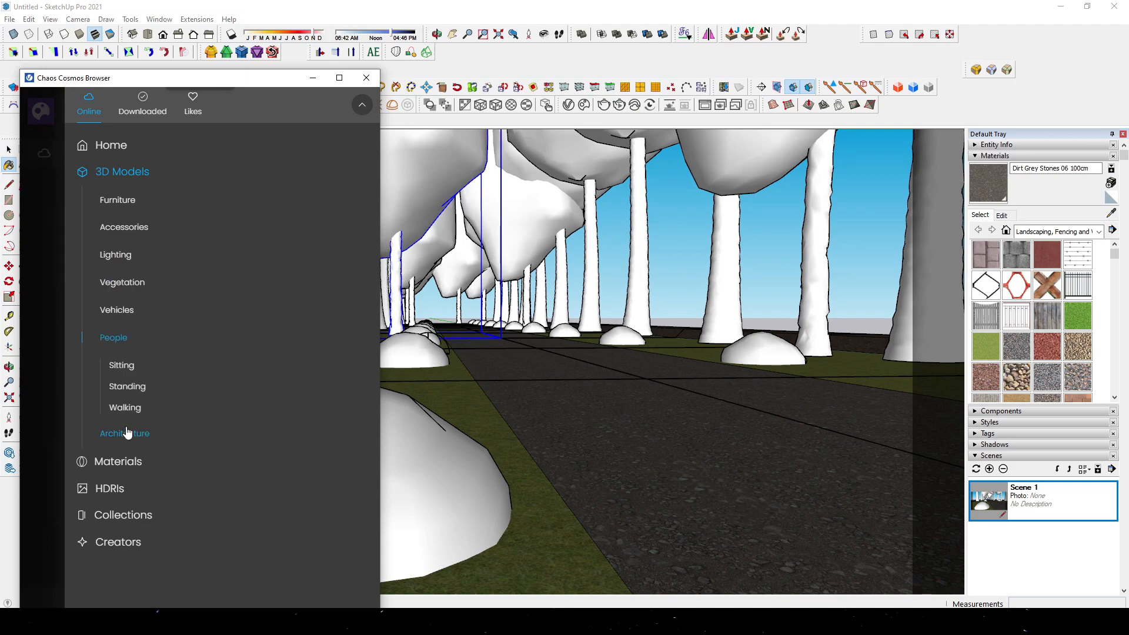
{"action": "left_click", "coordinate": [126, 405]}
{"action": "scroll", "coordinate": [137, 262], "scroll_direction": "down", "scroll_amount": 3}
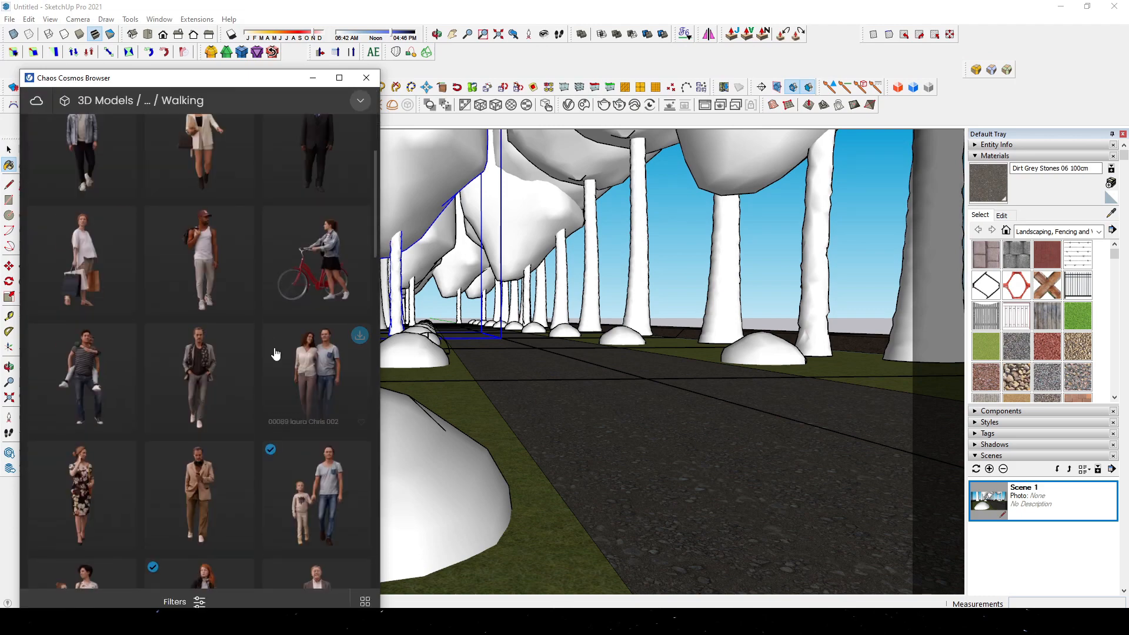
{"action": "scroll", "coordinate": [259, 340], "scroll_direction": "down", "scroll_amount": 10}
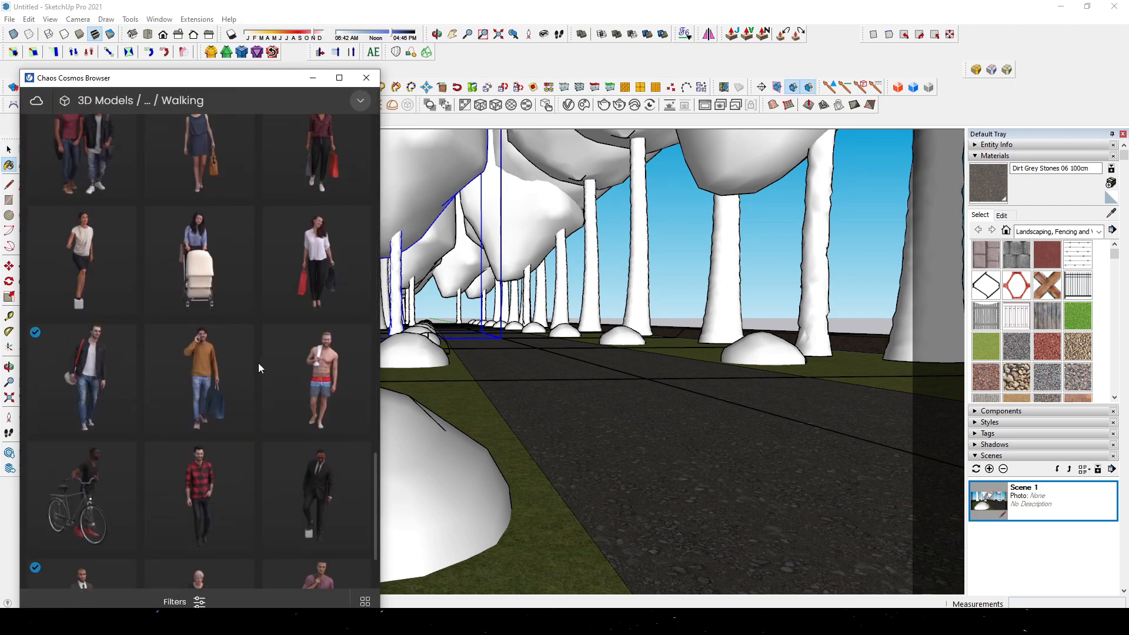
{"action": "scroll", "coordinate": [257, 371], "scroll_direction": "up", "scroll_amount": 10}
Step: Import the arm-stretching man in green shorts from the Chaos Cosmos People category and place him on the path
{"action": "left_click", "coordinate": [66, 154]}
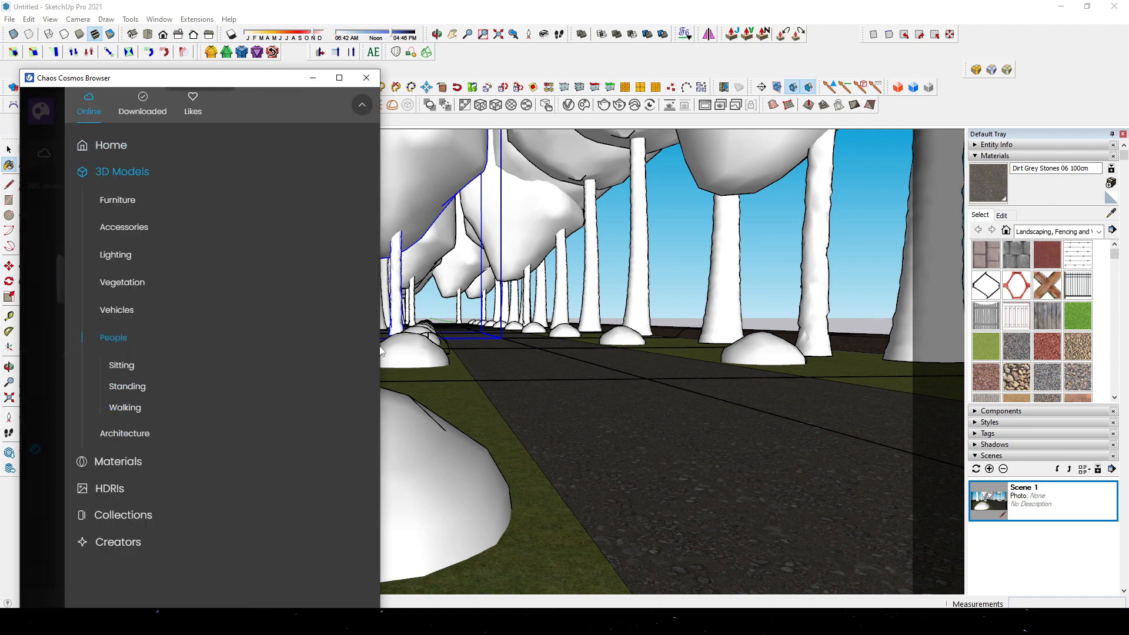
{"action": "left_click_drag", "start_coordinate": [381, 351], "coordinate": [637, 351]}
{"action": "scroll", "coordinate": [538, 257], "scroll_direction": "down", "scroll_amount": 5}
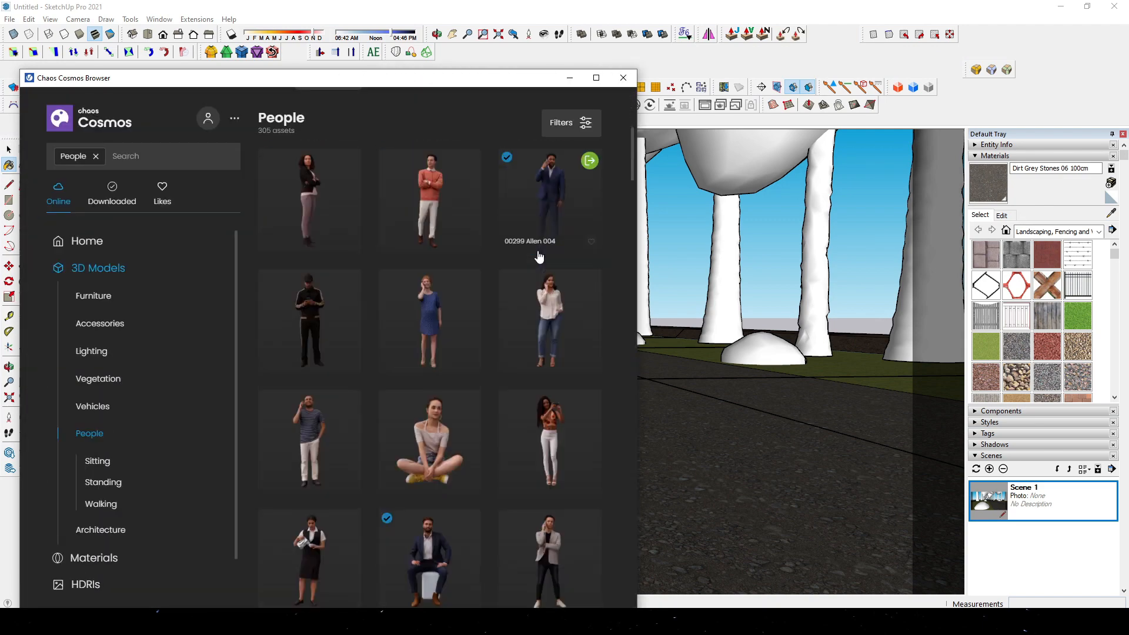
{"action": "scroll", "coordinate": [539, 257], "scroll_direction": "down", "scroll_amount": 10}
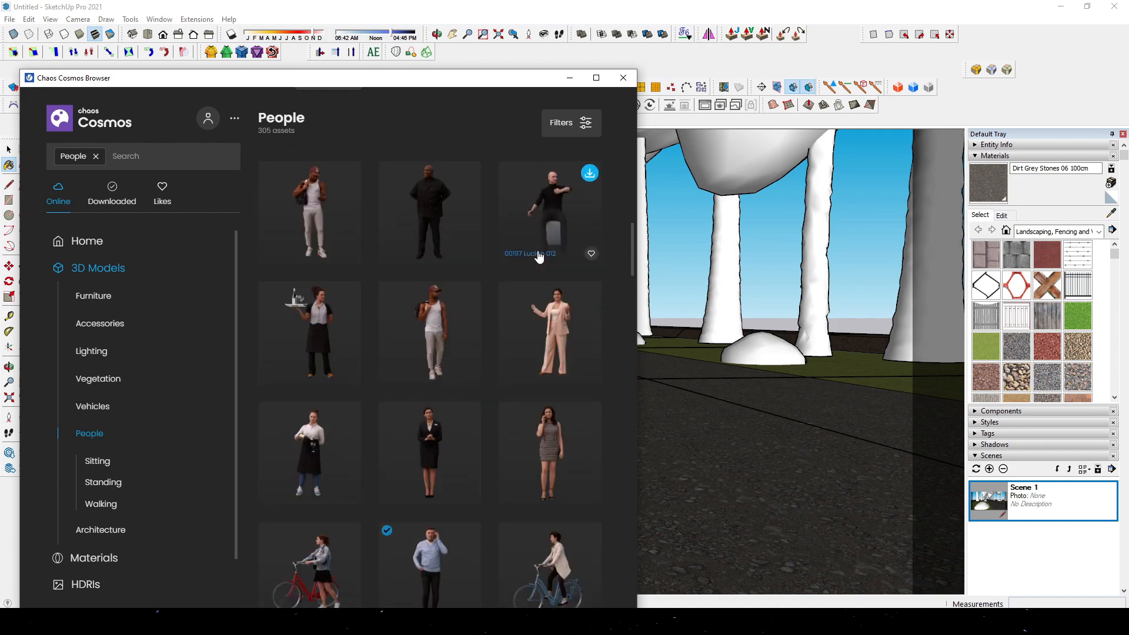
{"action": "scroll", "coordinate": [539, 256], "scroll_direction": "down", "scroll_amount": 3}
{"action": "scroll", "coordinate": [539, 257], "scroll_direction": "down", "scroll_amount": 10}
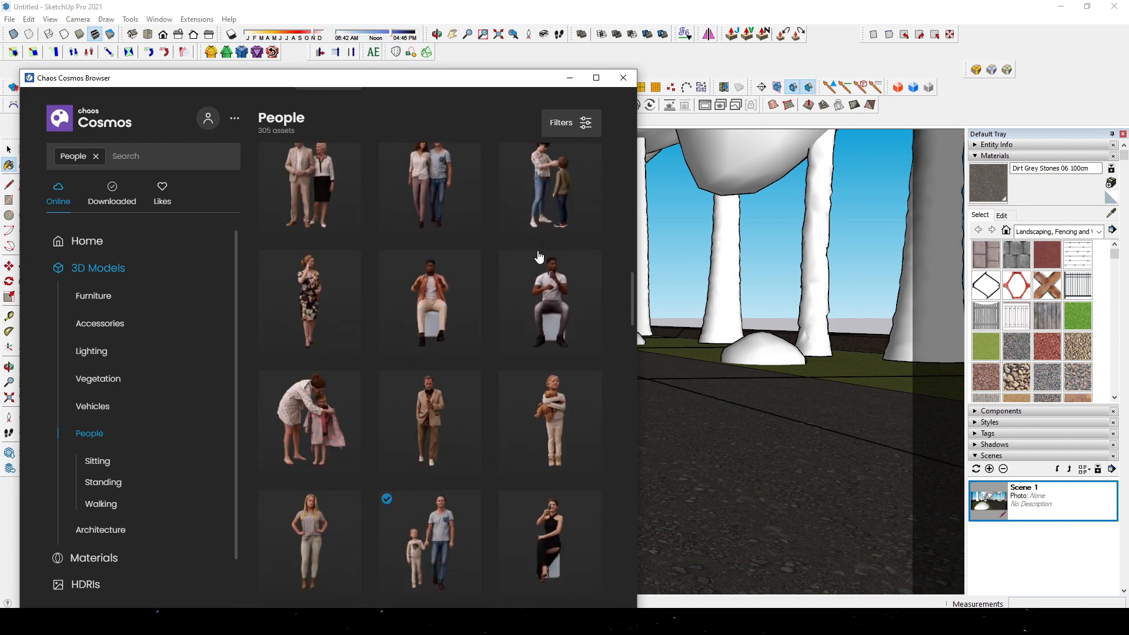
{"action": "scroll", "coordinate": [539, 257], "scroll_direction": "down", "scroll_amount": 10}
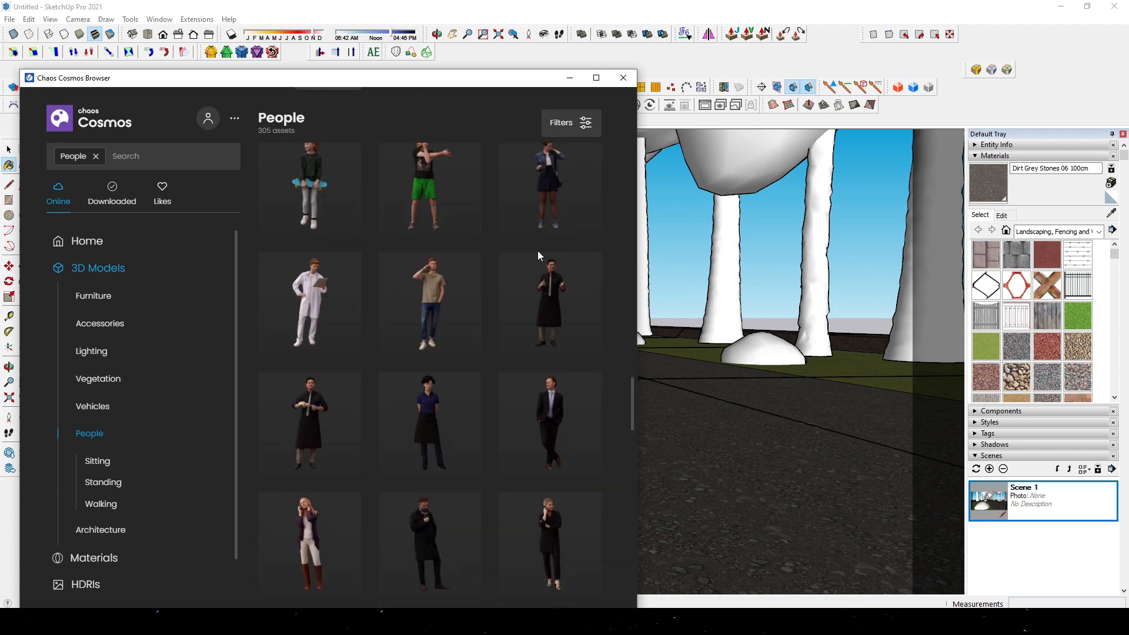
{"action": "mouse_move", "coordinate": [469, 323]}
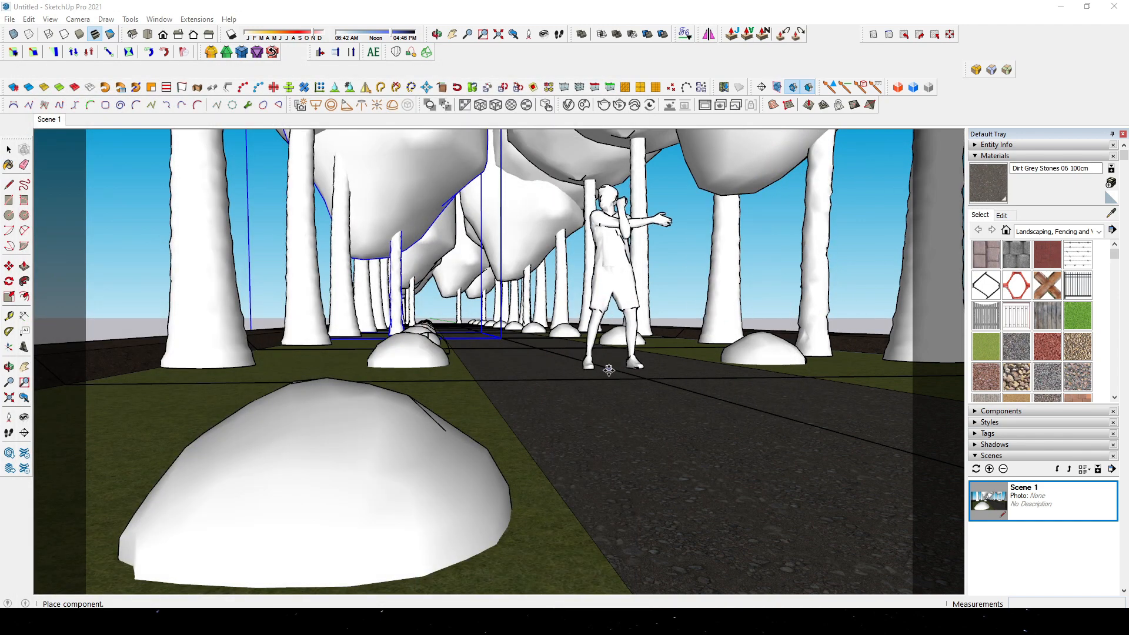
{"action": "left_click", "coordinate": [608, 369]}
Step: Import the woman riding a bicycle from the Chaos Cosmos People category and place her on the path
{"action": "left_click", "coordinate": [76, 202]}
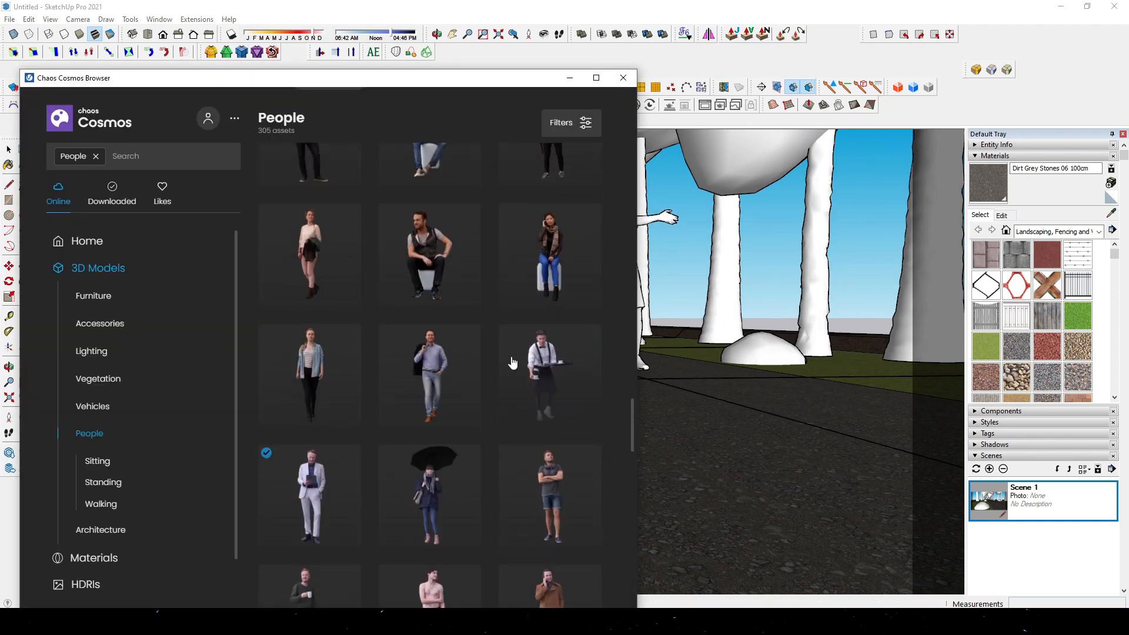
{"action": "scroll", "coordinate": [512, 363], "scroll_direction": "down", "scroll_amount": 10}
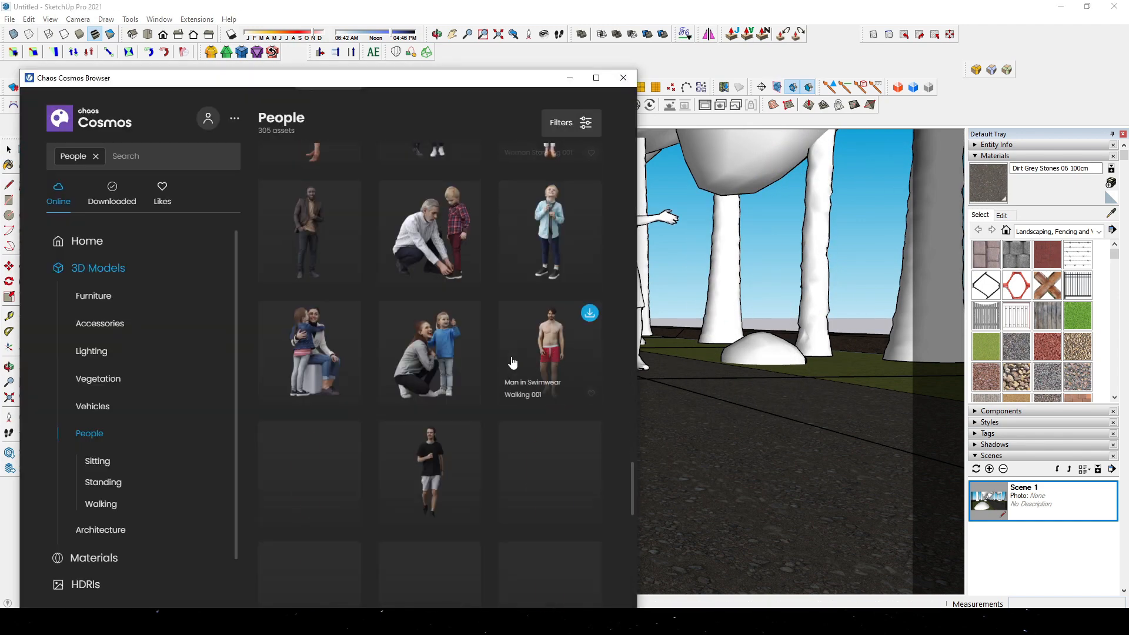
{"action": "scroll", "coordinate": [512, 363], "scroll_direction": "down", "scroll_amount": 15}
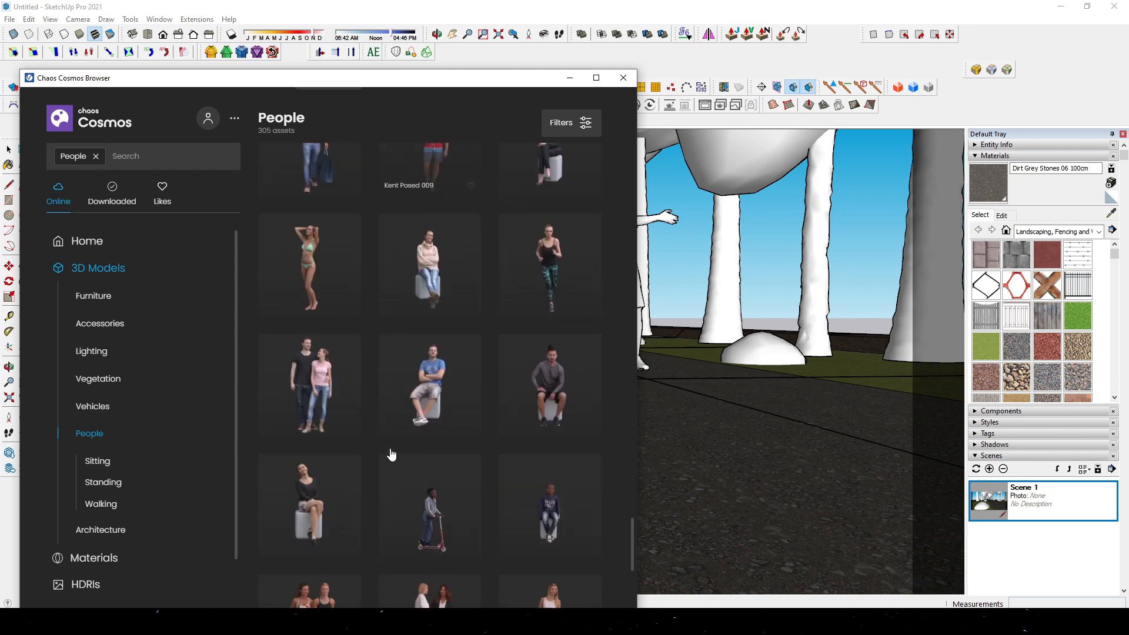
{"action": "scroll", "coordinate": [391, 453], "scroll_direction": "down", "scroll_amount": 5}
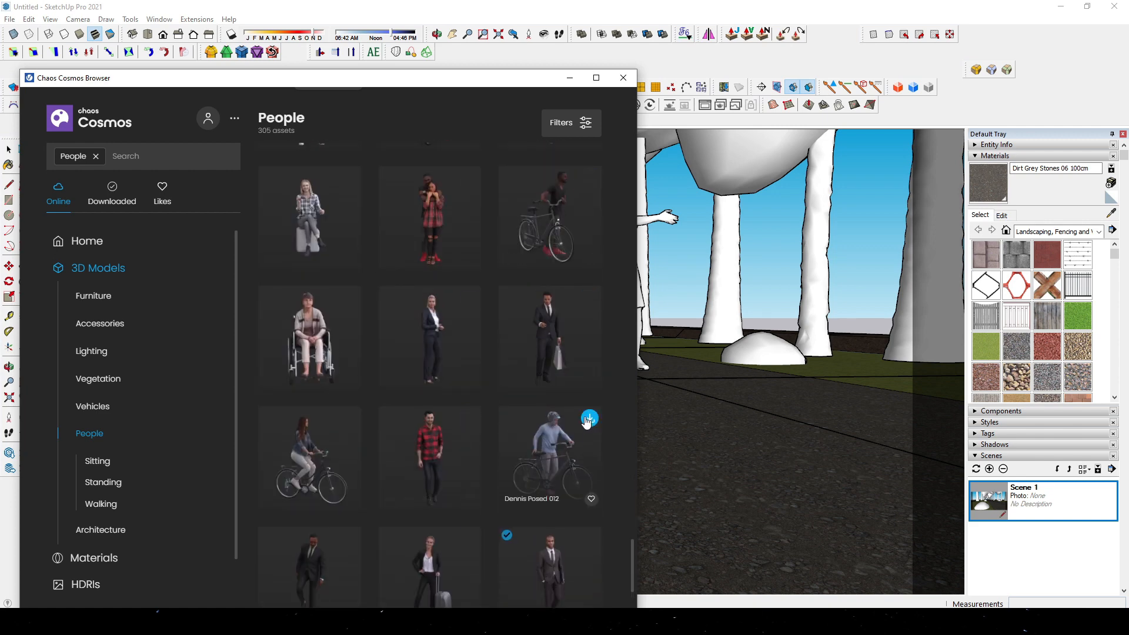
{"action": "left_click", "coordinate": [349, 418]}
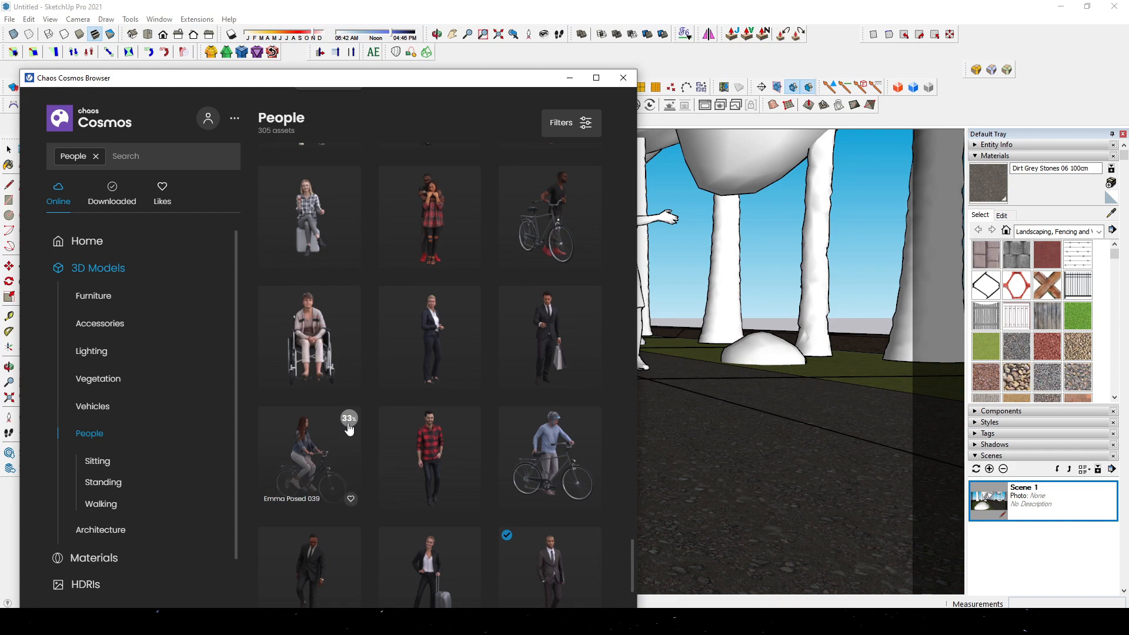
{"action": "left_click", "coordinate": [350, 420]}
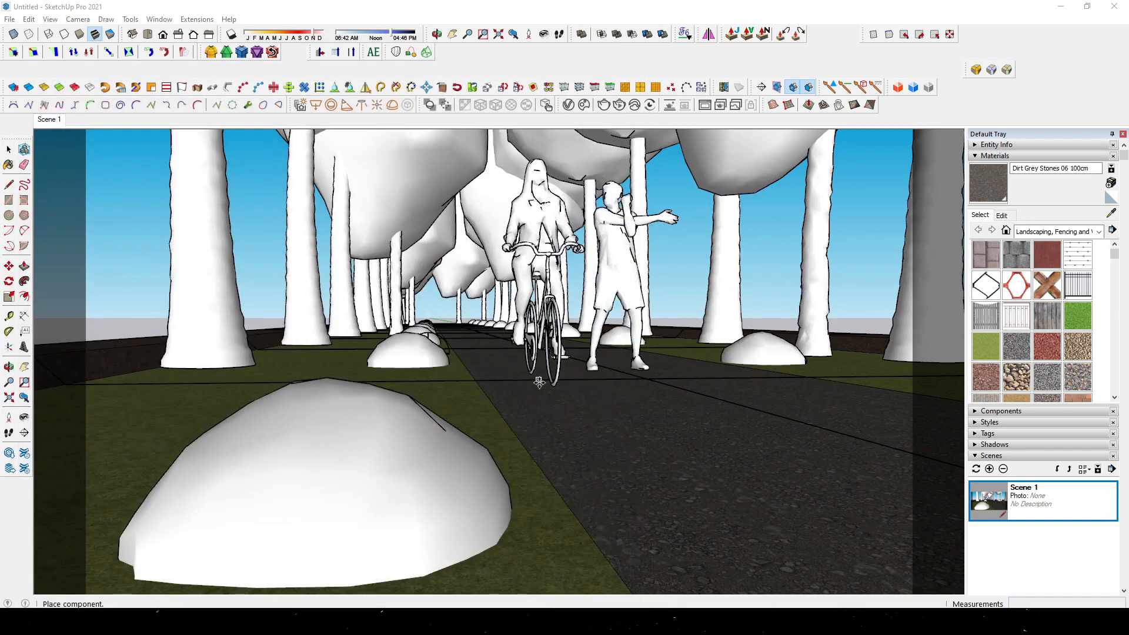
{"action": "left_click", "coordinate": [799, 387]}
Step: Set the render output width to 1920 pixels and enable the V-Ray denoiser
{"action": "left_click", "coordinate": [70, 204]}
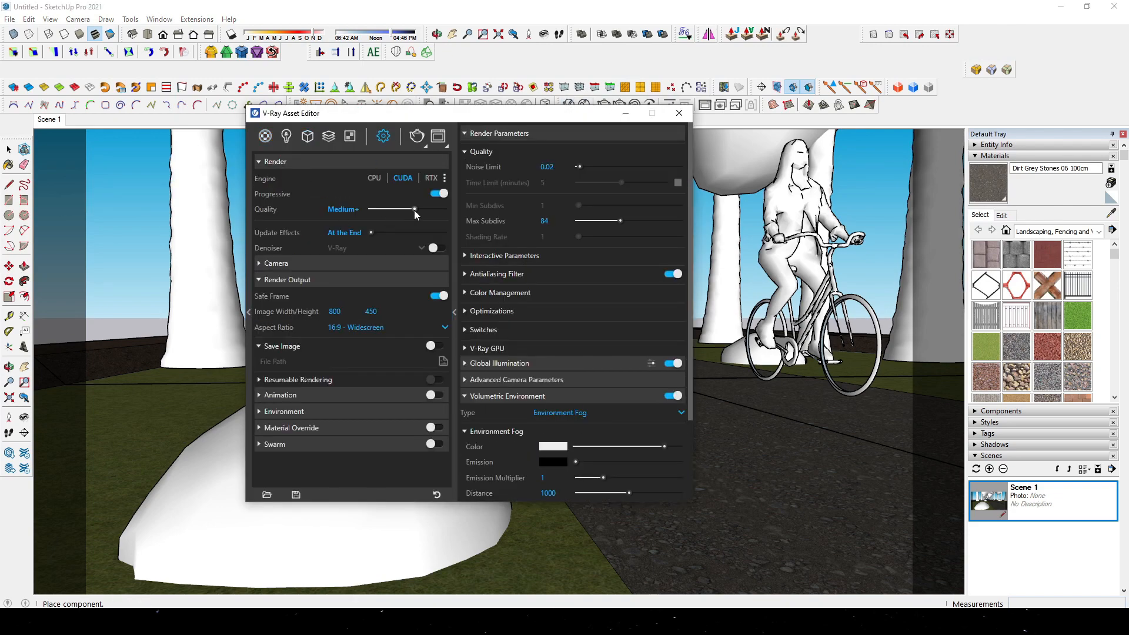
{"action": "type", "text": "1920"}
{"action": "key", "text": "Return"}
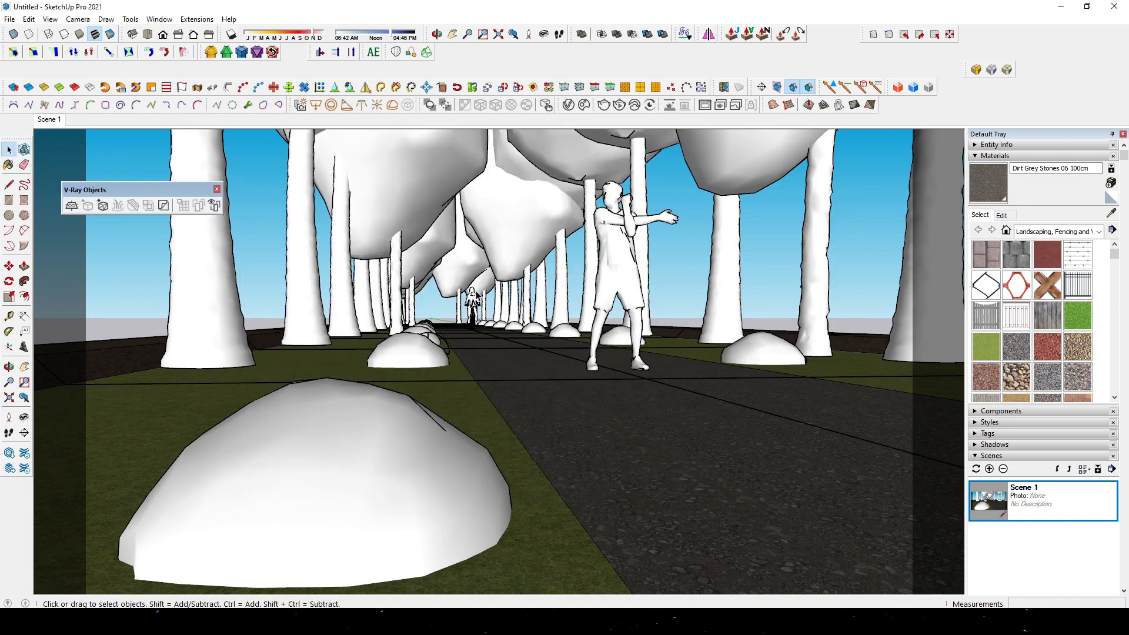
Step: Copy the diffuse texture of the Dirt Grey Stones 06 path material into its bump map slot
{"action": "left_click", "coordinate": [602, 269]}
{"action": "left_click", "coordinate": [473, 301]}
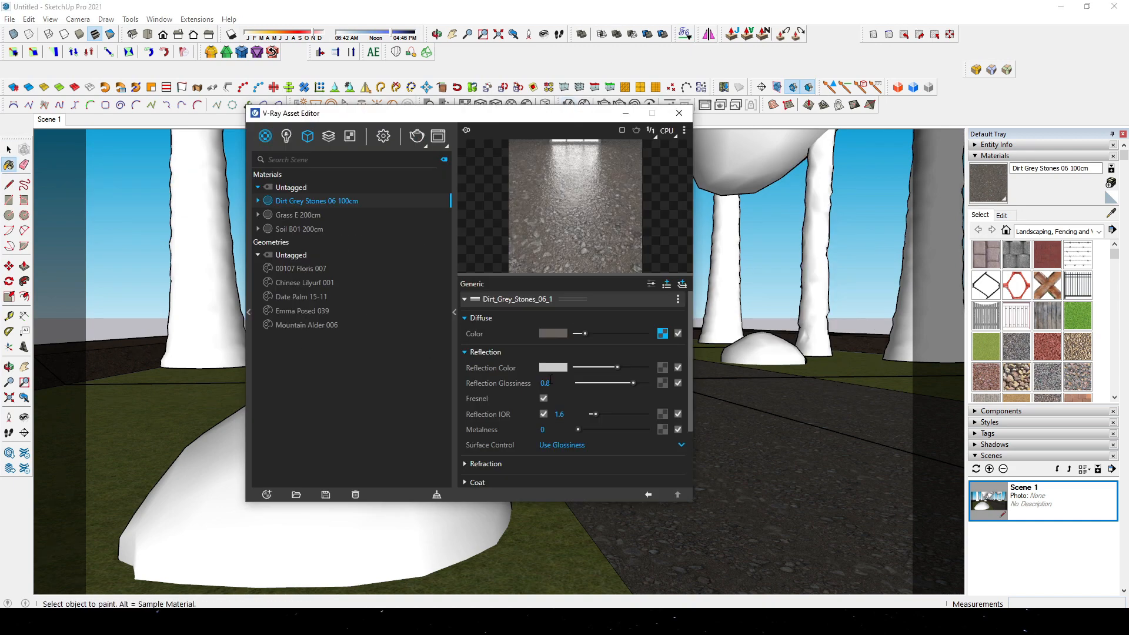
{"action": "right_click", "coordinate": [662, 334]}
{"action": "left_click", "coordinate": [644, 343]}
{"action": "scroll", "coordinate": [588, 376], "scroll_direction": "down", "scroll_amount": 3}
{"action": "left_click", "coordinate": [497, 443]}
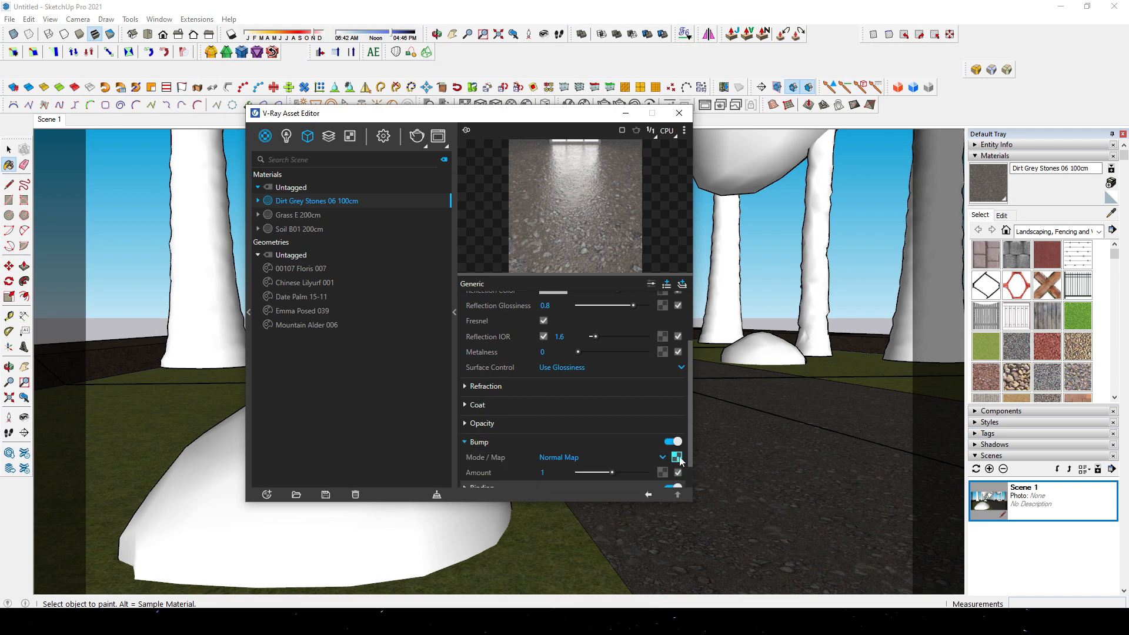
{"action": "right_click", "coordinate": [679, 457]}
{"action": "left_click", "coordinate": [661, 358]}
{"action": "scroll", "coordinate": [608, 447], "scroll_direction": "up", "scroll_amount": 3}
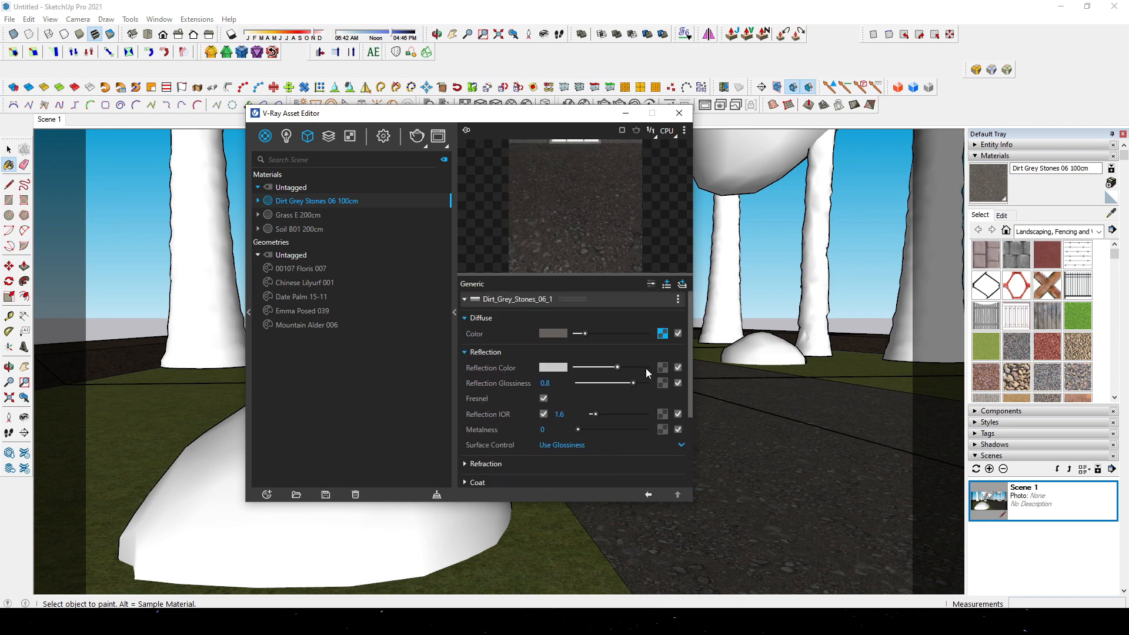
Step: Try a brighter reflection color and the Use Roughness surface control on the path material, and return to Use Glossiness
{"action": "left_click_drag", "start_coordinate": [647, 367], "coordinate": [632, 367]}
{"action": "scroll", "coordinate": [612, 417], "scroll_direction": "down", "scroll_amount": 4}
{"action": "left_click", "coordinate": [591, 336]}
{"action": "left_click", "coordinate": [584, 367]}
{"action": "left_click", "coordinate": [585, 338]}
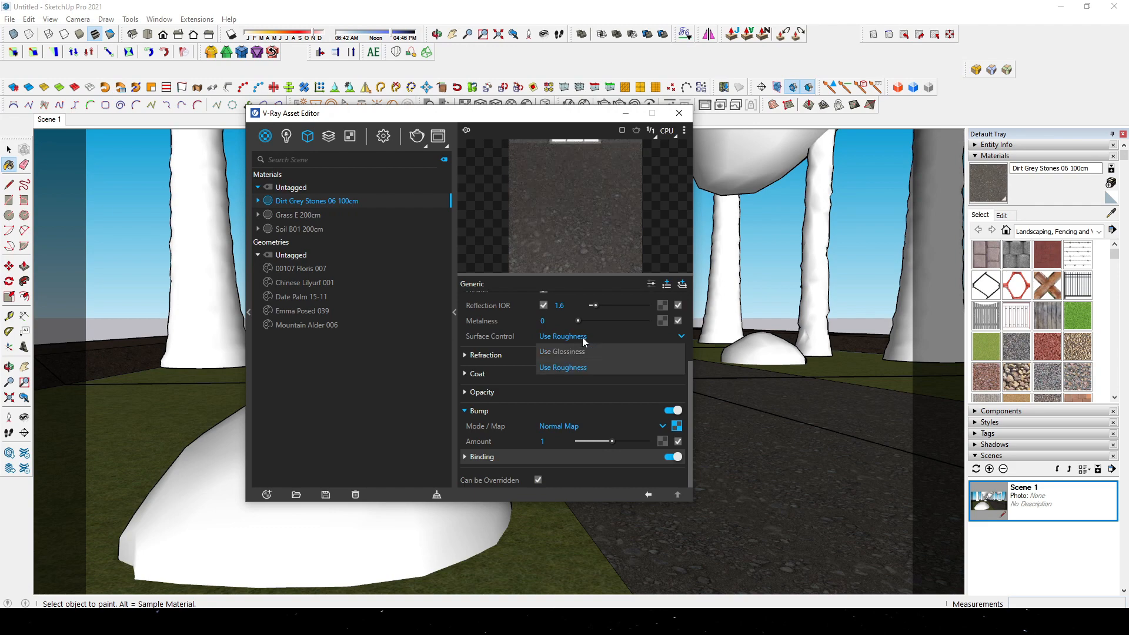
{"action": "left_click", "coordinate": [582, 352]}
Step: Switch the path material's bump mode to Bump Map and raise its amount slightly
{"action": "left_click", "coordinate": [612, 428]}
{"action": "left_click", "coordinate": [567, 441]}
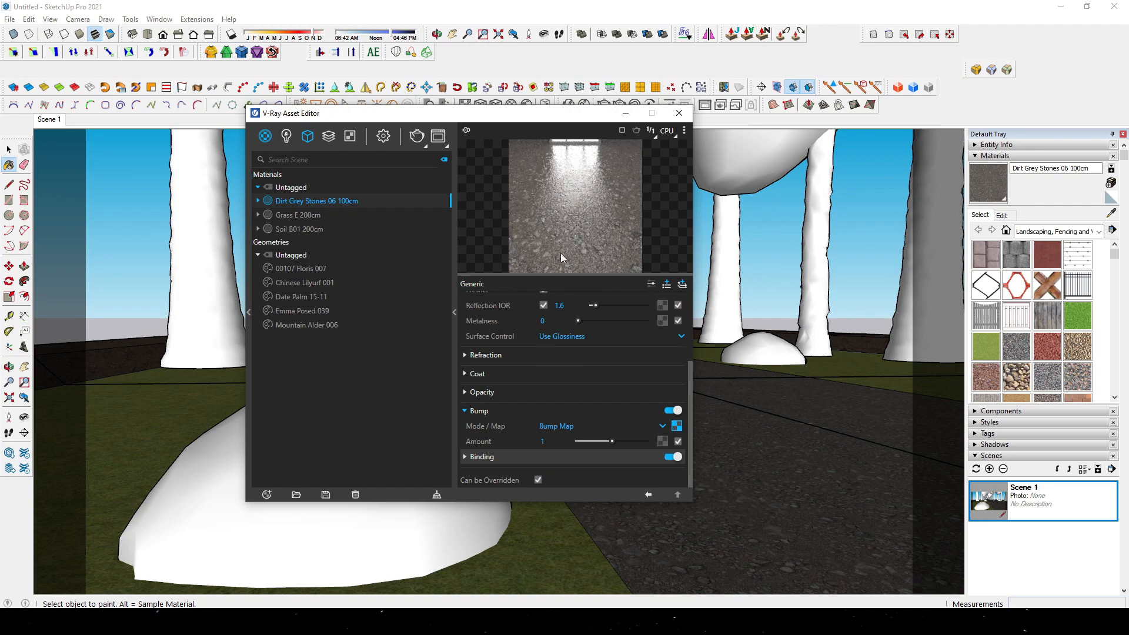
{"action": "left_click_drag", "start_coordinate": [619, 444], "coordinate": [629, 443]}
Step: Lower the path material's reflection glossiness and reflection color slightly
{"action": "scroll", "coordinate": [627, 400], "scroll_direction": "up", "scroll_amount": 4}
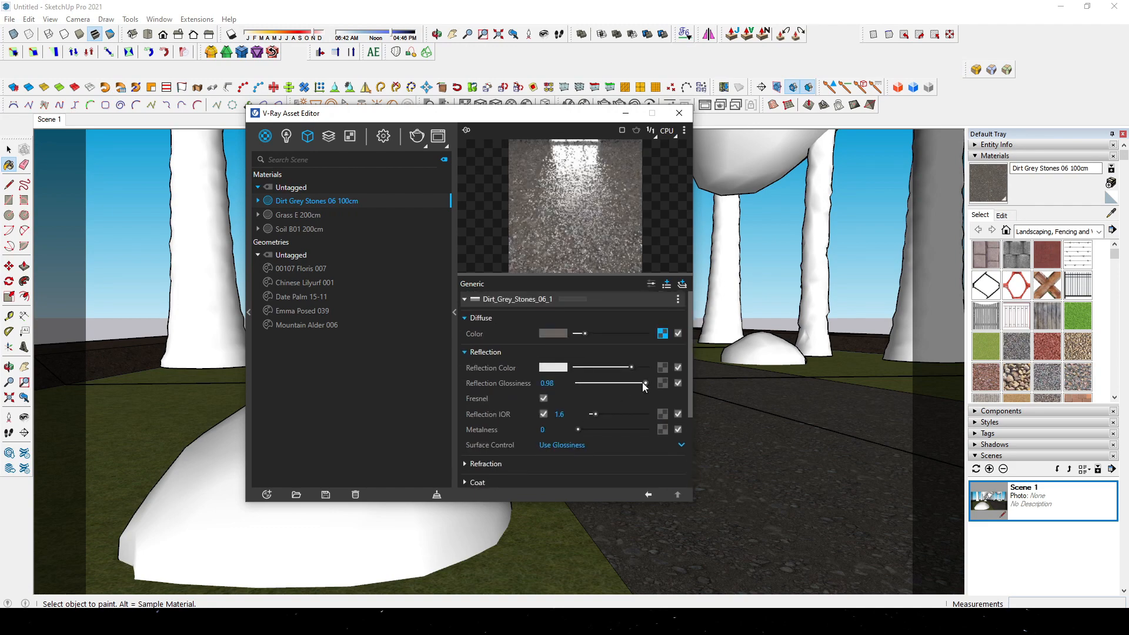
{"action": "left_click_drag", "start_coordinate": [642, 383], "coordinate": [632, 383]}
{"action": "left_click_drag", "start_coordinate": [632, 368], "coordinate": [618, 367]}
Step: Set the environment fog distance to 2500 and start a new render in the V-Ray Frame Buffer
{"action": "left_click", "coordinate": [383, 136]}
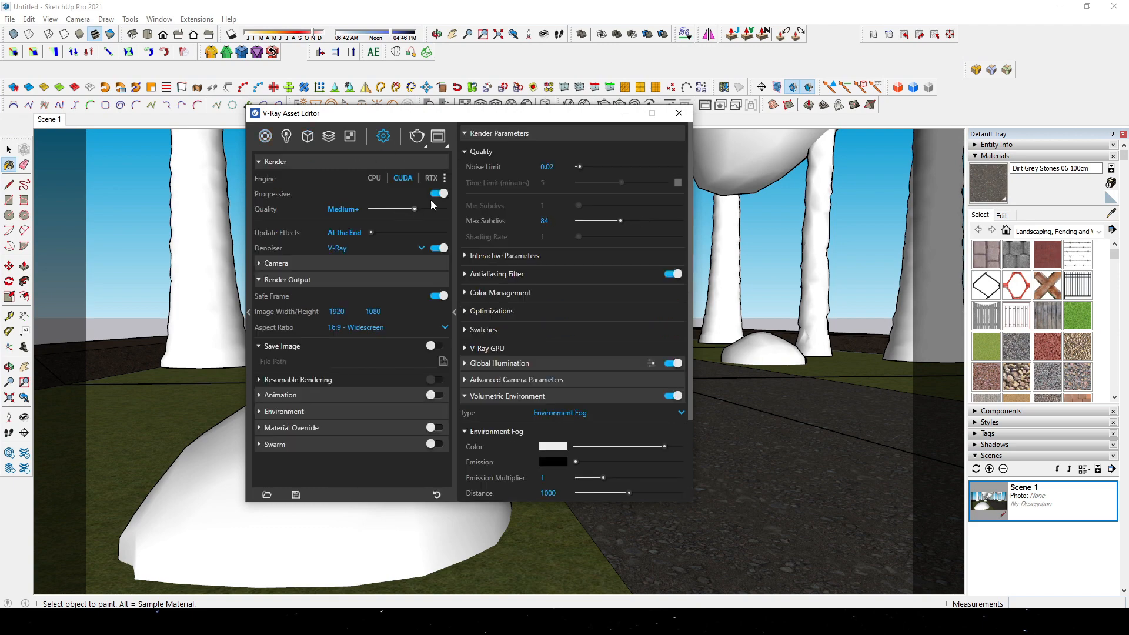
{"action": "left_click_drag", "start_coordinate": [558, 493], "coordinate": [517, 491]}
{"action": "scroll", "coordinate": [512, 482], "scroll_direction": "down", "scroll_amount": 1}
{"action": "type", "text": "2500"}
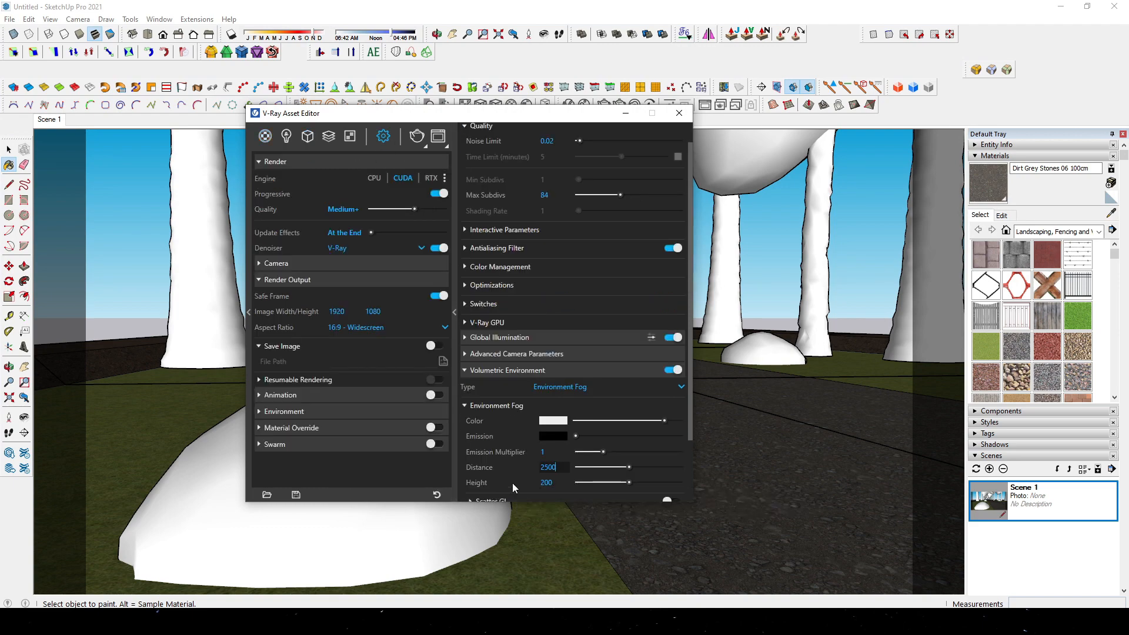
{"action": "key", "text": "Return"}
{"action": "left_click", "coordinate": [438, 136]}
{"action": "left_click", "coordinate": [962, 44]}
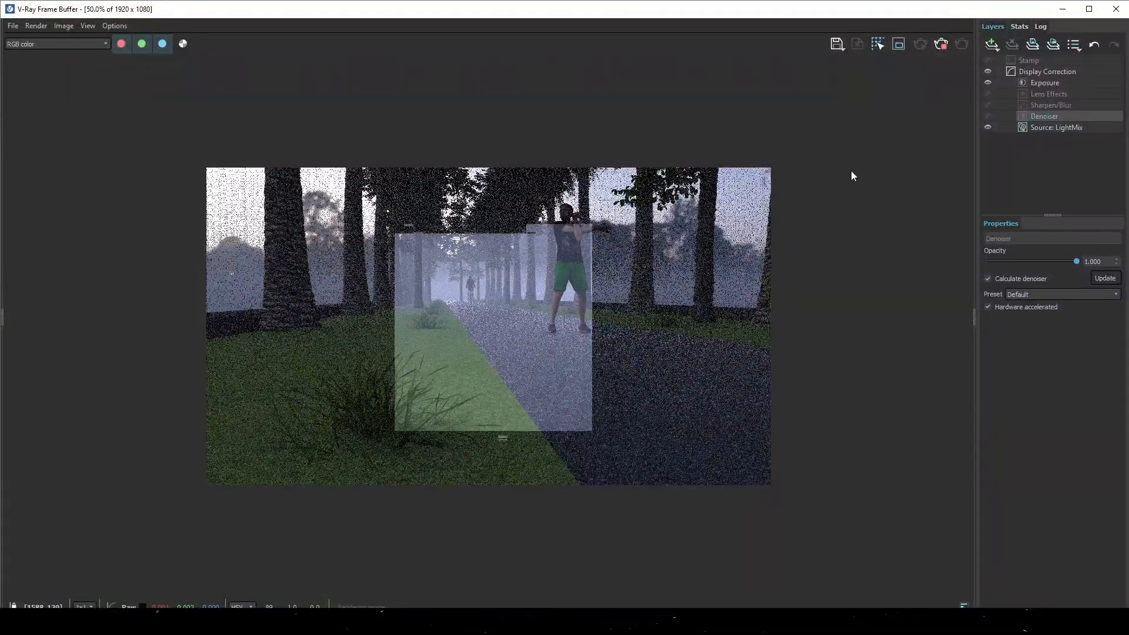
Step: Check the Environment contribution in the LightMix and add a White Balance layer with an adjusted color temperature
{"action": "left_click", "coordinate": [1057, 127]}
{"action": "left_click", "coordinate": [988, 332]}
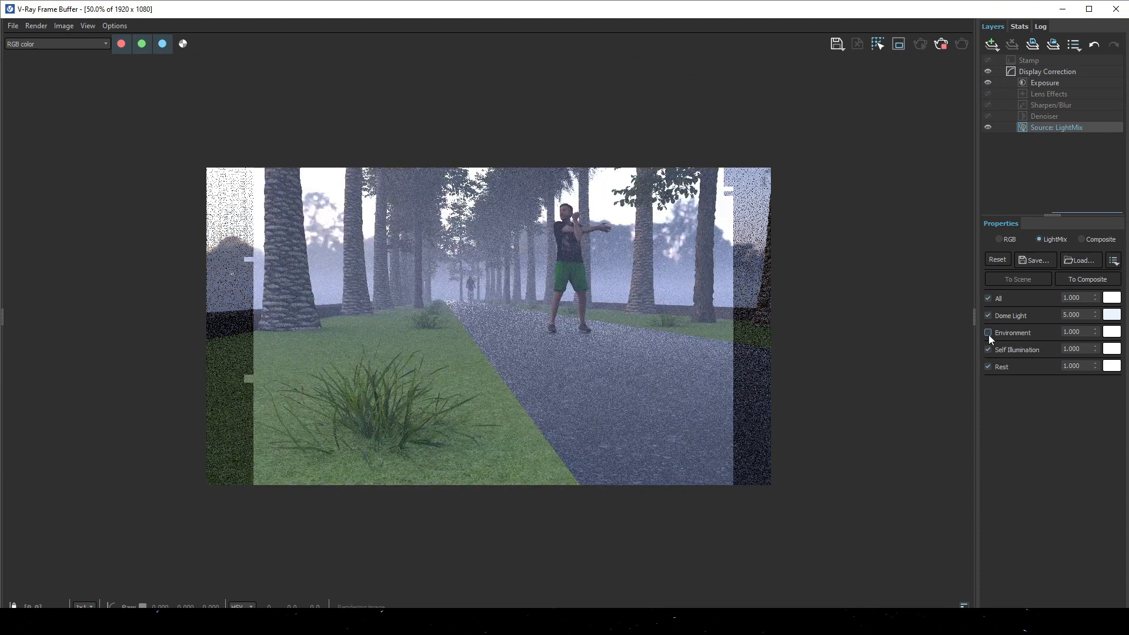
{"action": "left_click", "coordinate": [990, 46]}
{"action": "left_click", "coordinate": [1007, 221]}
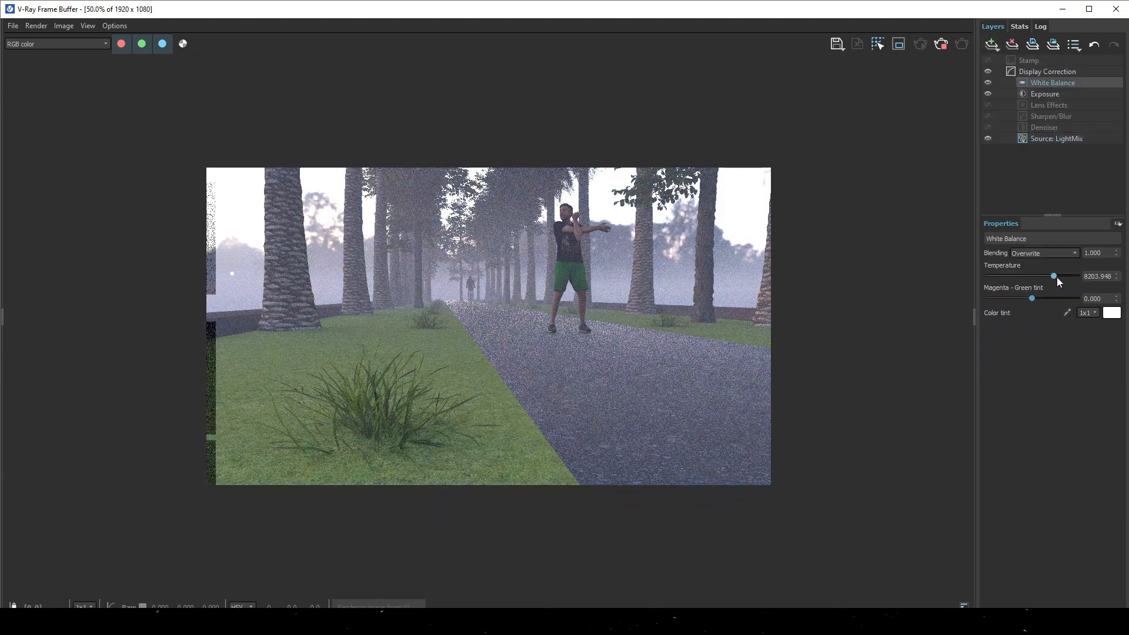
{"action": "left_click_drag", "start_coordinate": [1020, 276], "coordinate": [1028, 277]}
{"action": "left_click", "coordinate": [1047, 138]}
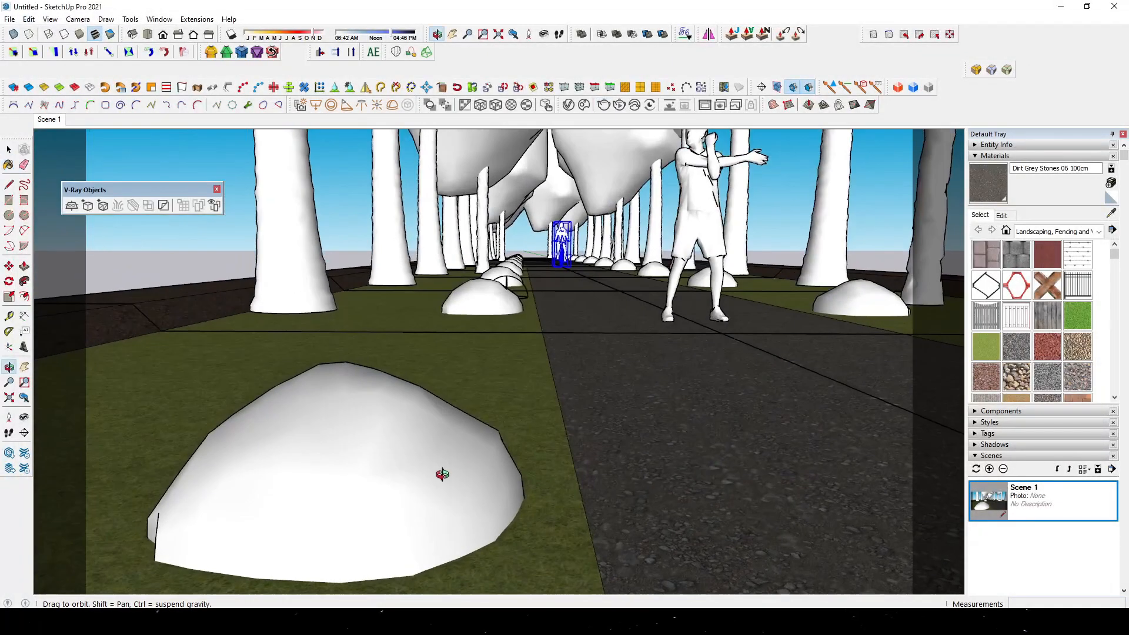
Step: Open the repeated strip module and cut the grass face beside the path out of it
{"action": "scroll", "coordinate": [499, 373], "scroll_direction": "up", "scroll_amount": 2}
{"action": "double_click", "coordinate": [499, 373]}
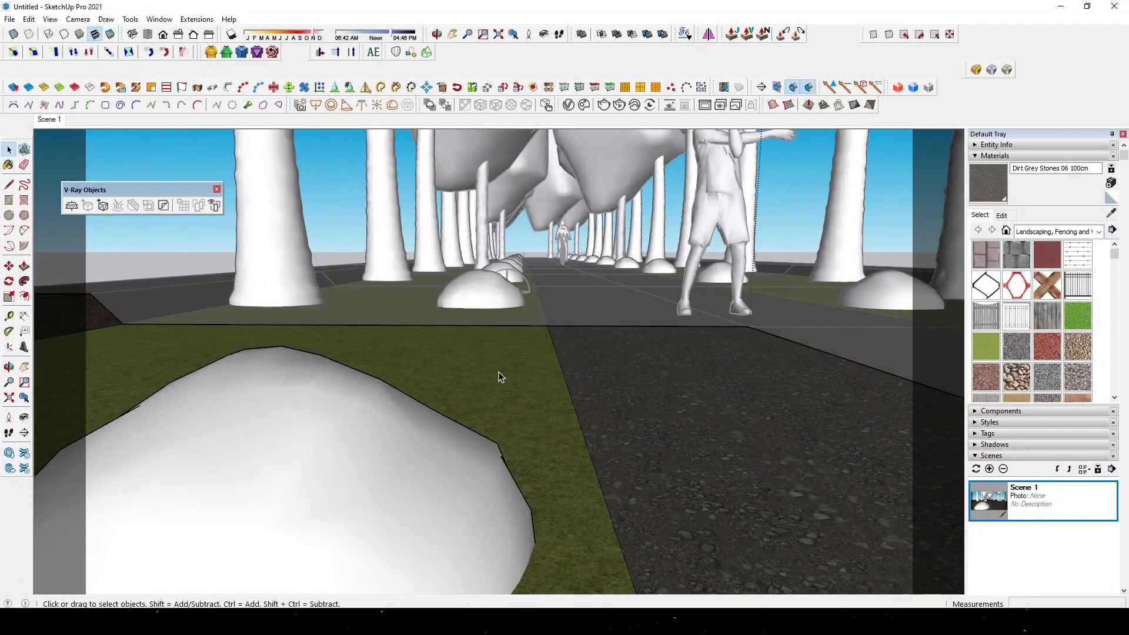
{"action": "middle_click_drag", "start_coordinate": [499, 373], "coordinate": [507, 388]}
{"action": "left_click", "coordinate": [507, 388]}
{"action": "key", "text": "Delete"}
{"action": "left_click", "coordinate": [506, 388]}
{"action": "scroll", "coordinate": [506, 388], "scroll_direction": "down", "scroll_amount": 2}
{"action": "key", "text": "ctrl+z"}
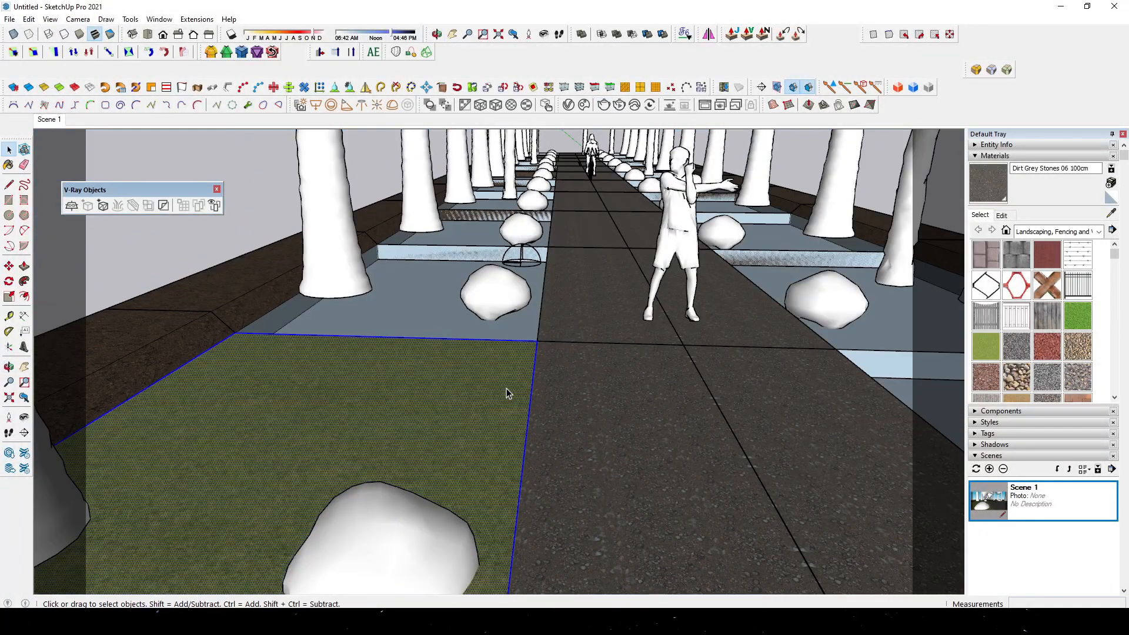
Step: Paste the grass face in place outside the module as its own group and add V-Ray Fur to it
{"action": "key", "text": "ctrl+x"}
{"action": "left_click", "coordinate": [28, 19]}
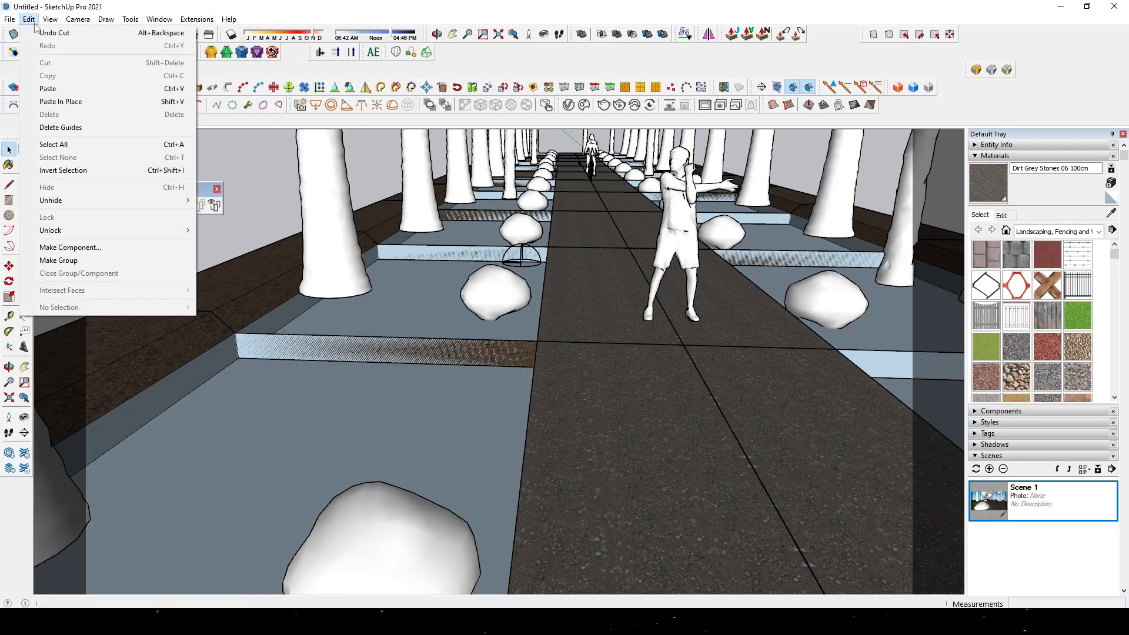
{"action": "left_click", "coordinate": [54, 102]}
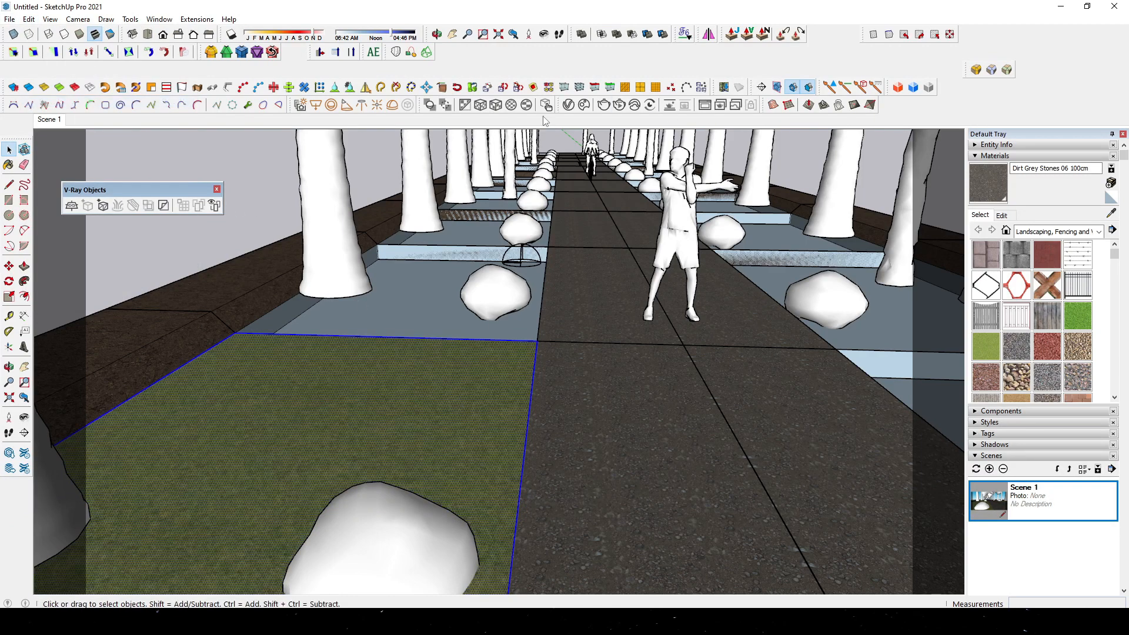
{"action": "key", "text": "ctrl+g"}
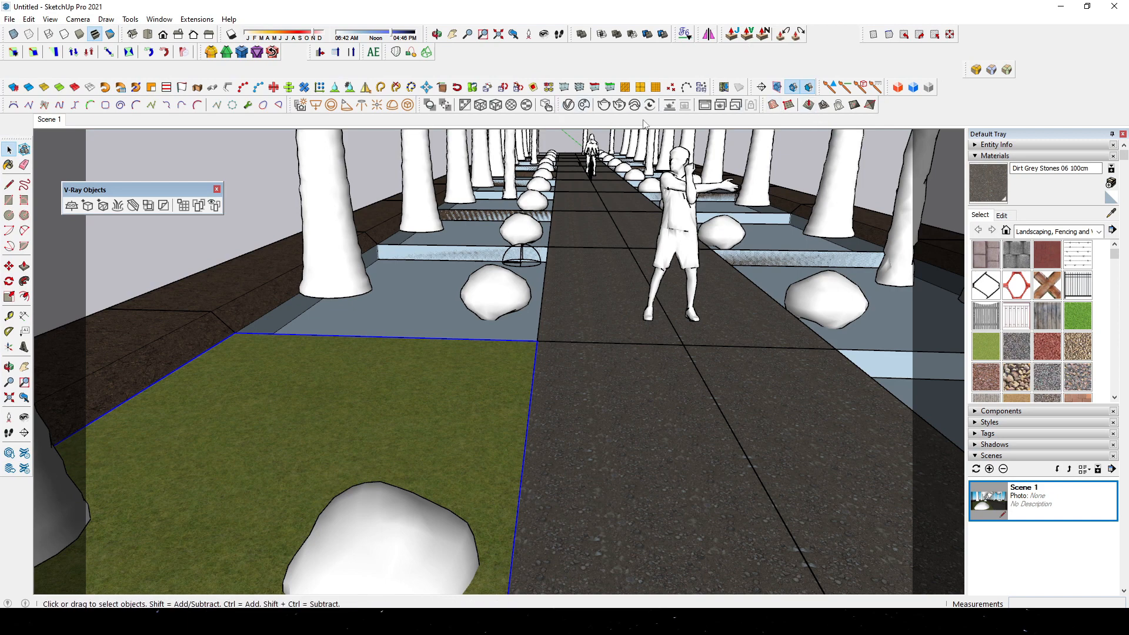
{"action": "left_click", "coordinate": [118, 207]}
Step: Set the Fur's area count to 8.2, length to 2.75, thickness to 0.12 and taper to 0.6
{"action": "left_click", "coordinate": [568, 106]}
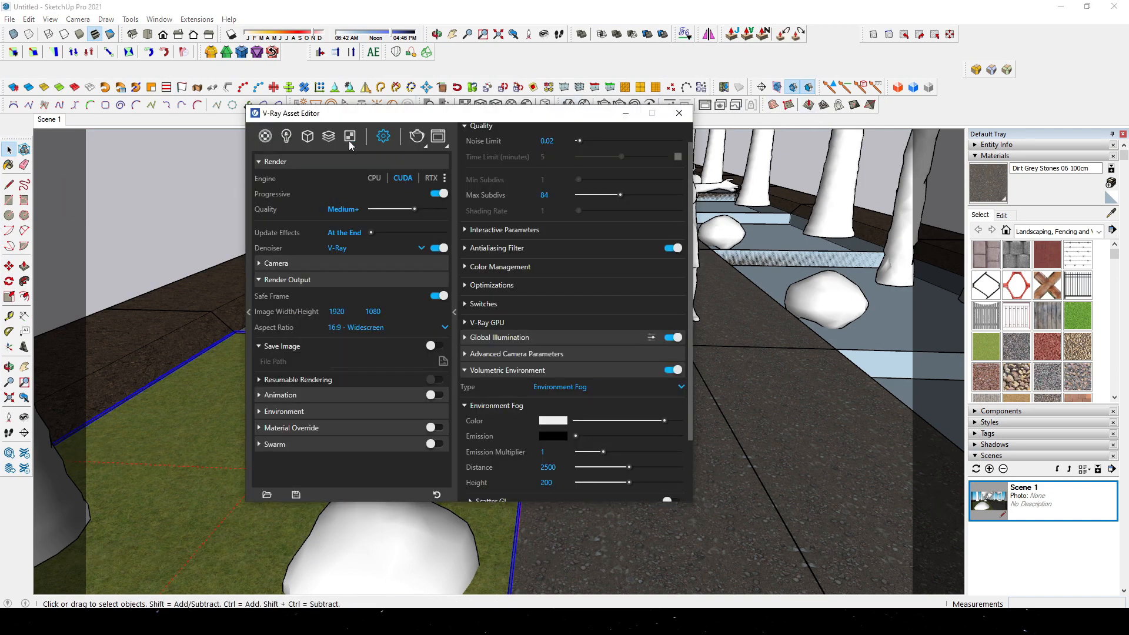
{"action": "left_click", "coordinate": [307, 136]}
{"action": "left_click", "coordinate": [283, 271]}
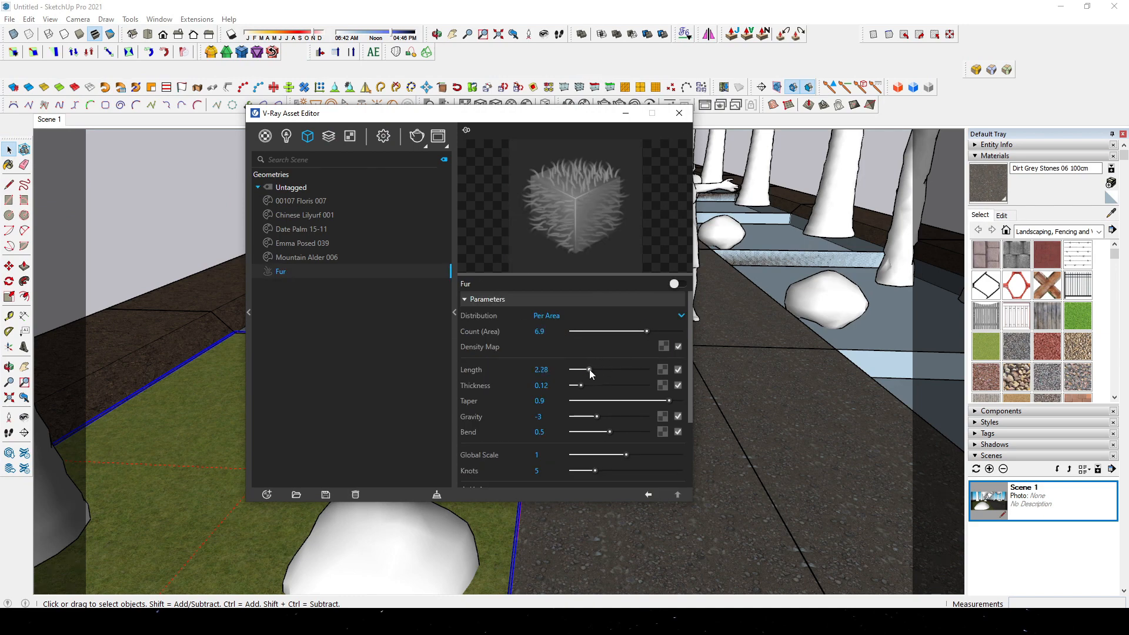
{"action": "scroll", "coordinate": [688, 426], "scroll_direction": "down", "scroll_amount": 3}
{"action": "scroll", "coordinate": [665, 421], "scroll_direction": "up", "scroll_amount": 3}
{"action": "left_click", "coordinate": [679, 113]}
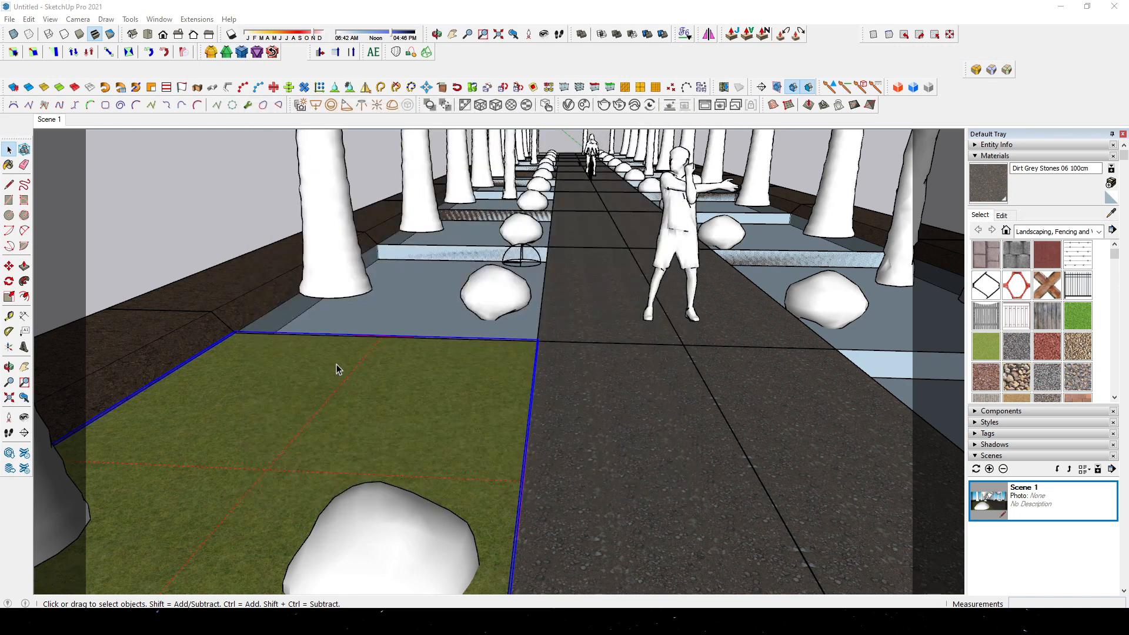
Step: Cut the fur grass group and paste it in place inside the repeated strip module
{"action": "left_click", "coordinate": [28, 19]}
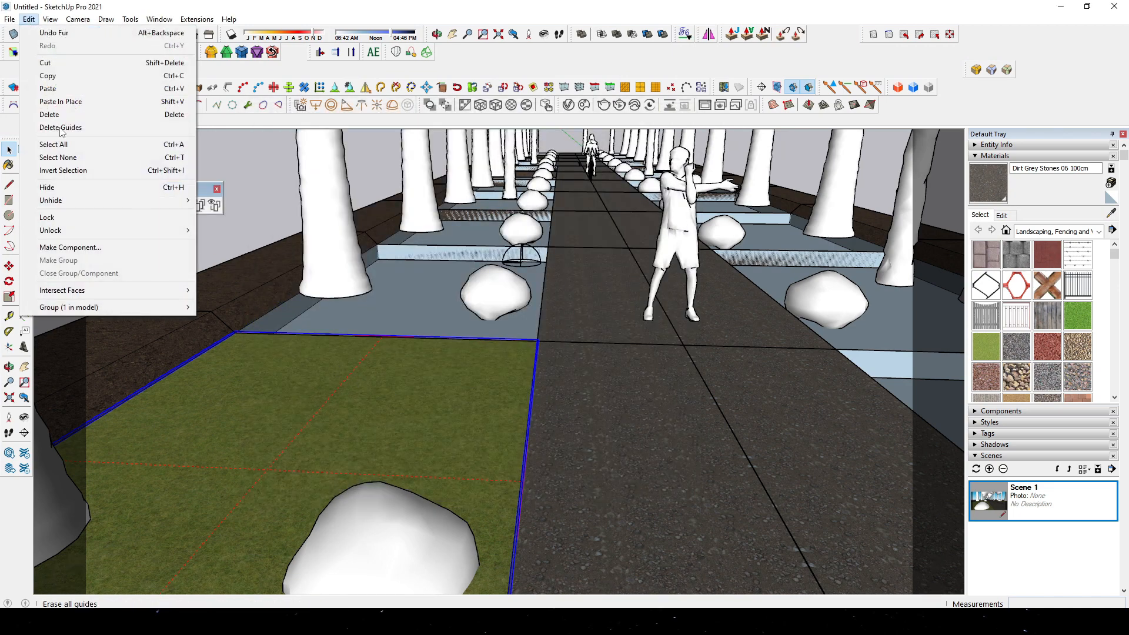
{"action": "left_click", "coordinate": [96, 69]}
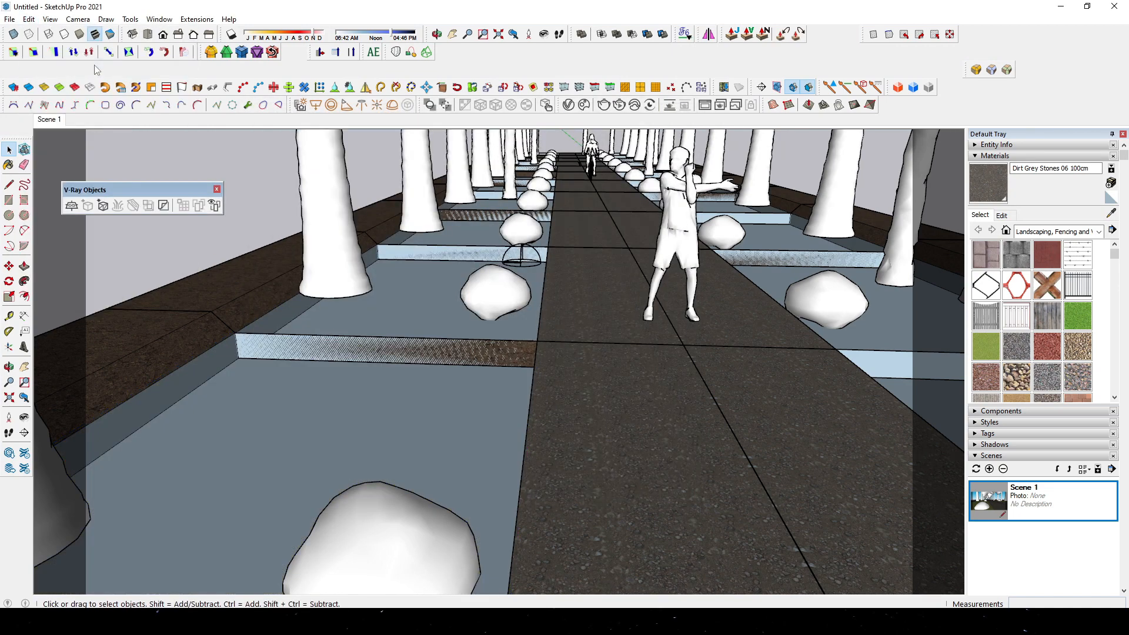
{"action": "double_click", "coordinate": [461, 412]}
{"action": "middle_click_drag", "start_coordinate": [460, 413], "coordinate": [472, 301]}
{"action": "left_click", "coordinate": [327, 287]}
{"action": "left_click", "coordinate": [28, 19]}
{"action": "left_click", "coordinate": [68, 101]}
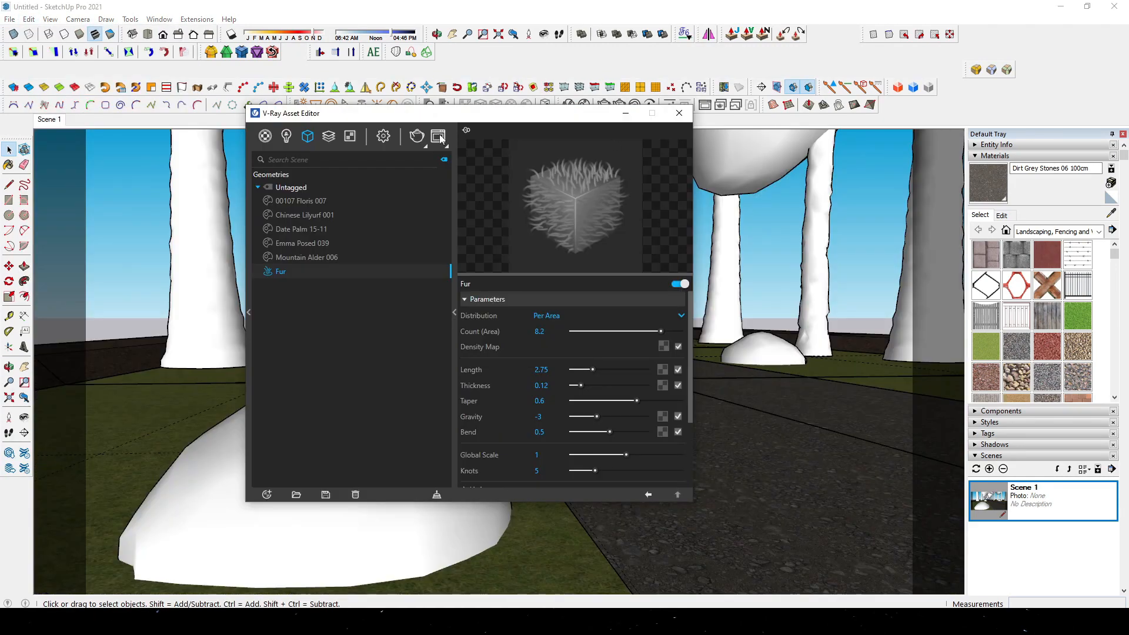
Step: Render the scene with the fur grass and arrange the frame buffer beside the Fur settings to inspect the lawn
{"action": "left_click", "coordinate": [439, 137]}
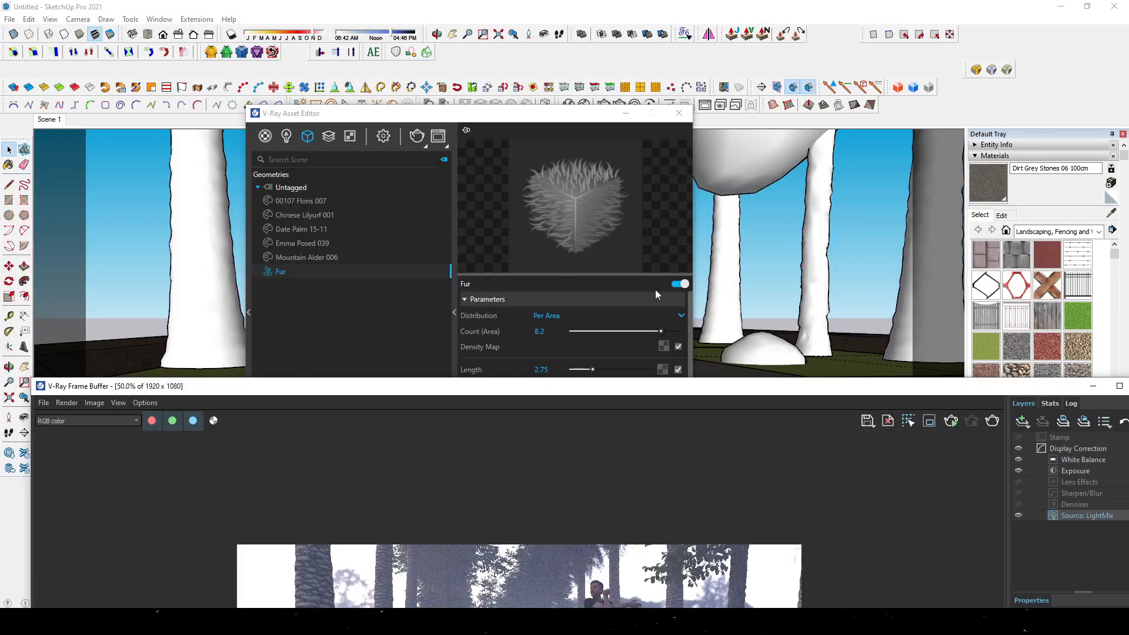
{"action": "left_click", "coordinate": [657, 294]}
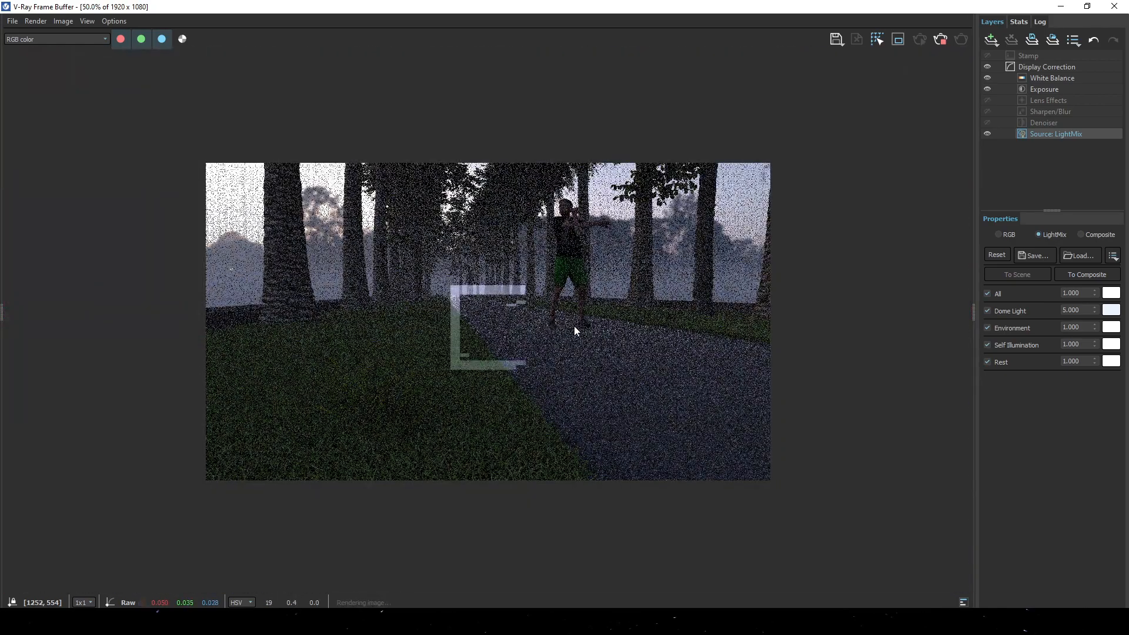
{"action": "scroll", "coordinate": [538, 361], "scroll_direction": "up", "scroll_amount": 1}
{"action": "left_click_drag", "start_coordinate": [489, 6], "coordinate": [701, 271]}
{"action": "left_click_drag", "start_coordinate": [622, 108], "coordinate": [314, 108]}
{"action": "left_click_drag", "start_coordinate": [614, 273], "coordinate": [930, 11]}
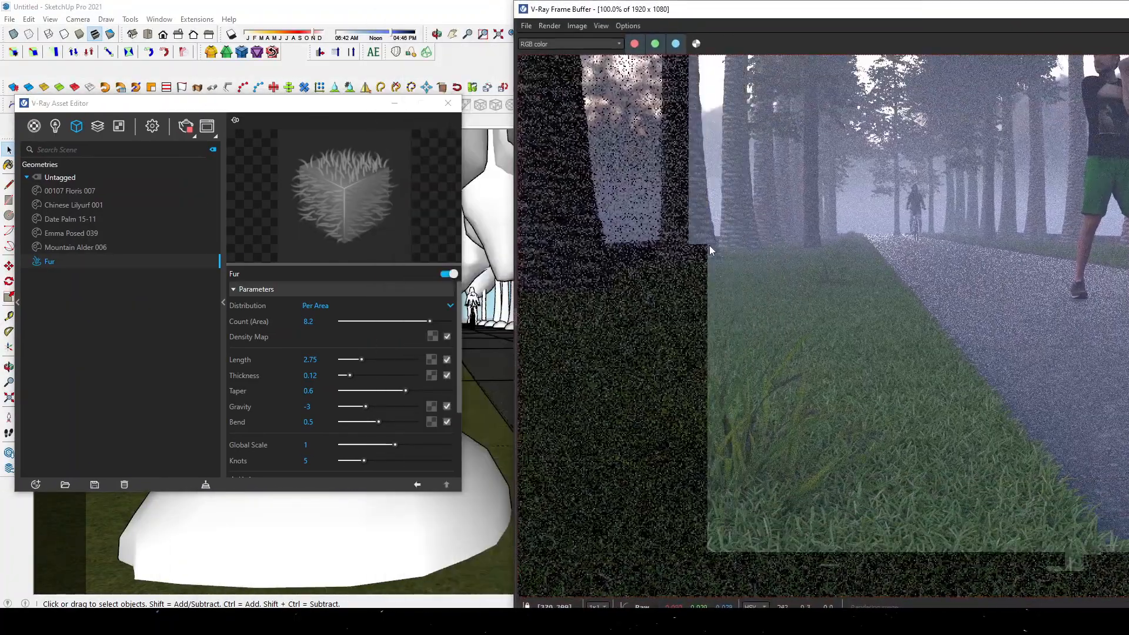
{"action": "left_click_drag", "start_coordinate": [733, 10], "coordinate": [674, 107]}
{"action": "scroll", "coordinate": [736, 290], "scroll_direction": "down", "scroll_amount": 2}
{"action": "scroll", "coordinate": [736, 290], "scroll_direction": "up", "scroll_amount": 1}
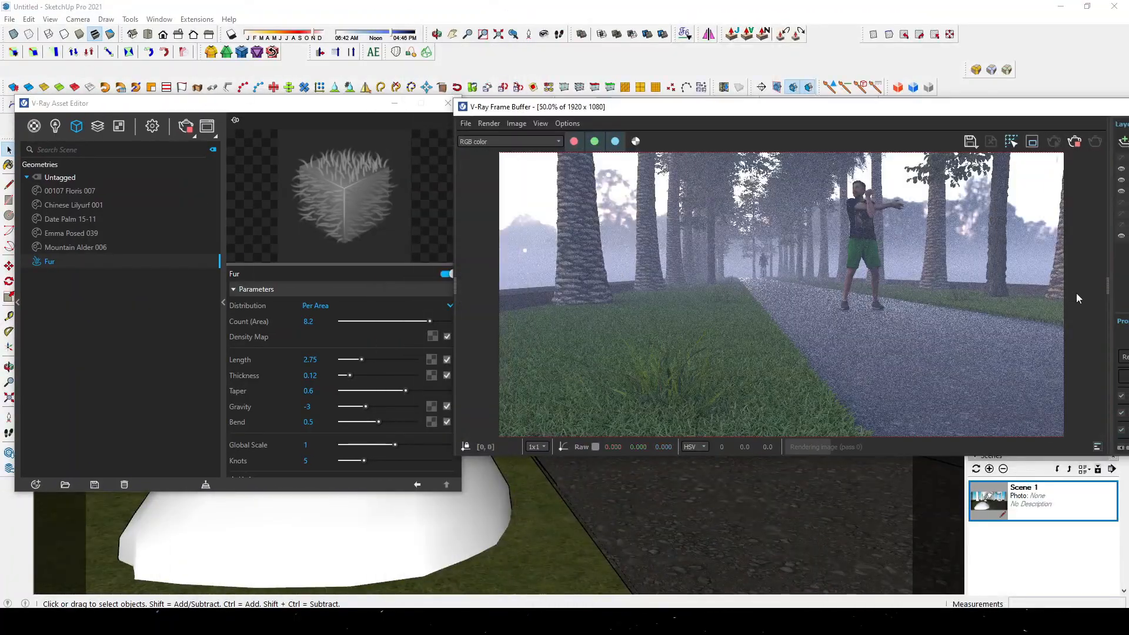
Step: Show the frame buffer's layer stack, check the V-Ray render settings and maximize the frame buffer
{"action": "left_click", "coordinate": [1107, 286]}
{"action": "scroll", "coordinate": [735, 317], "scroll_direction": "down", "scroll_amount": 1}
{"action": "scroll", "coordinate": [735, 316], "scroll_direction": "up", "scroll_amount": 1}
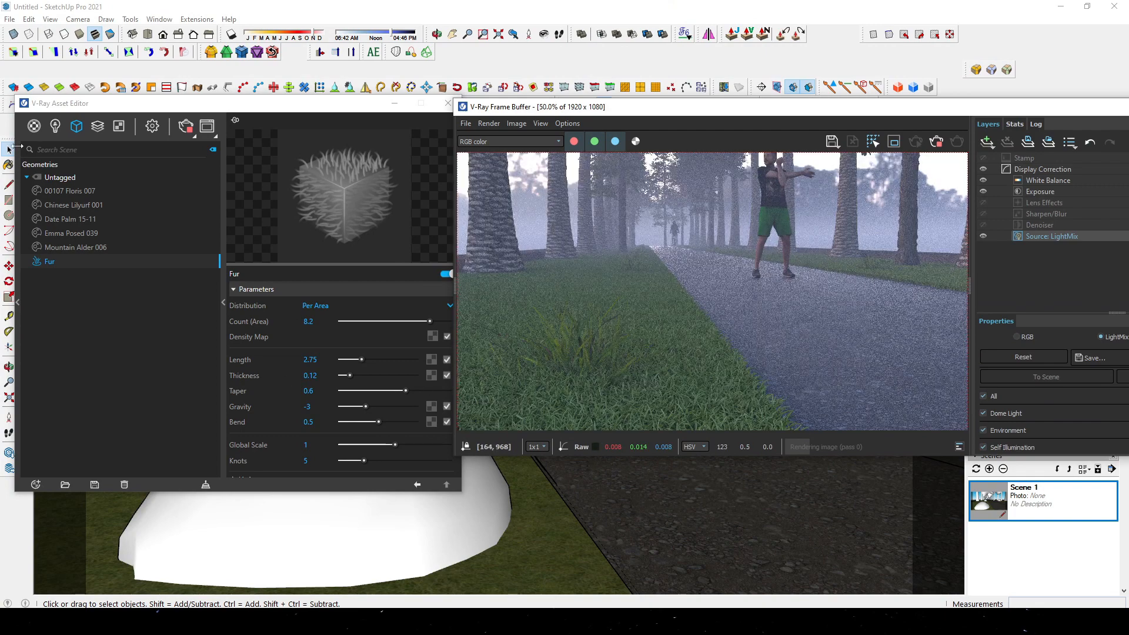
{"action": "left_click", "coordinate": [151, 126]}
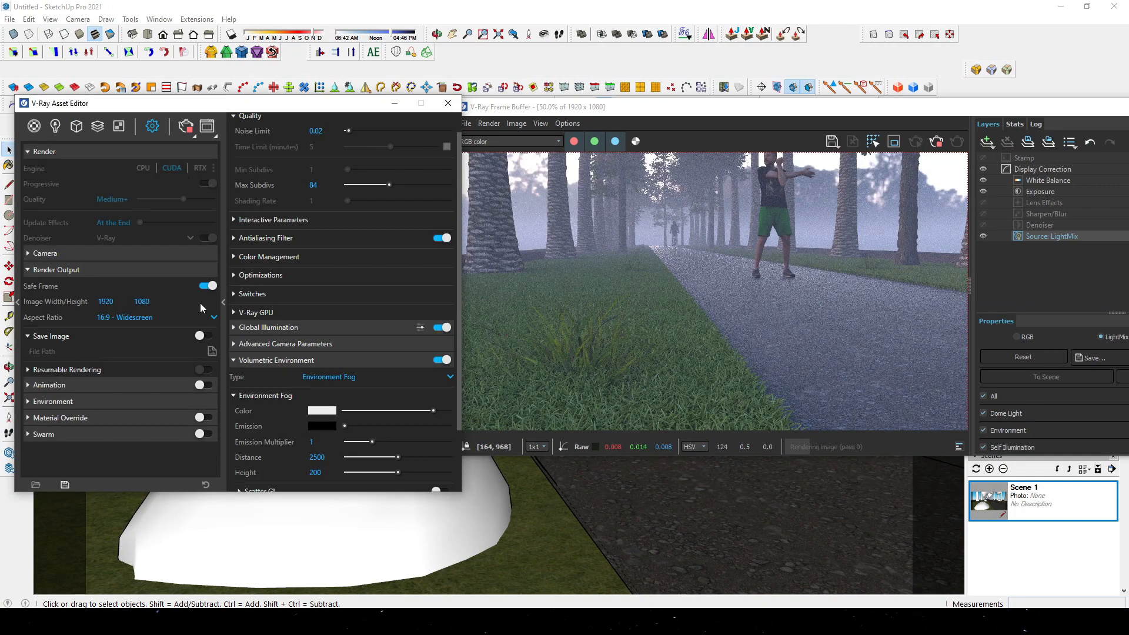
{"action": "left_click_drag", "start_coordinate": [743, 109], "coordinate": [703, 1]}
Step: Tint the Dome Light a cooler blue in the LightMix and set its intensity to 8
{"action": "left_click", "coordinate": [1109, 310]}
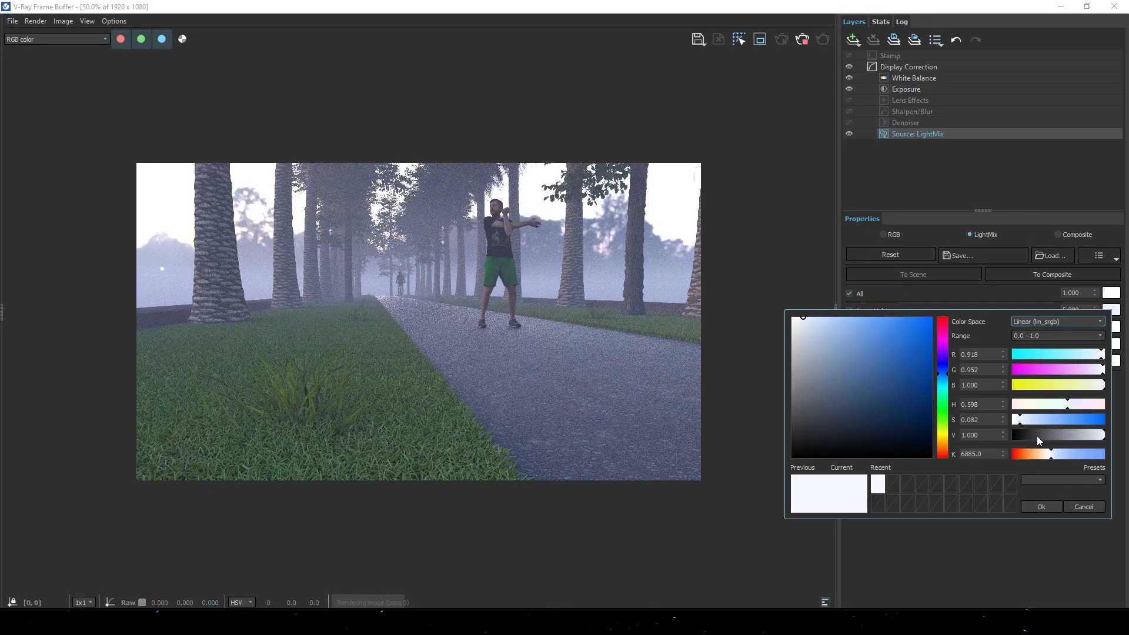
{"action": "left_click_drag", "start_coordinate": [1049, 455], "coordinate": [1052, 457]}
{"action": "left_click", "coordinate": [1042, 506]}
{"action": "left_click_drag", "start_coordinate": [1084, 311], "coordinate": [945, 298]}
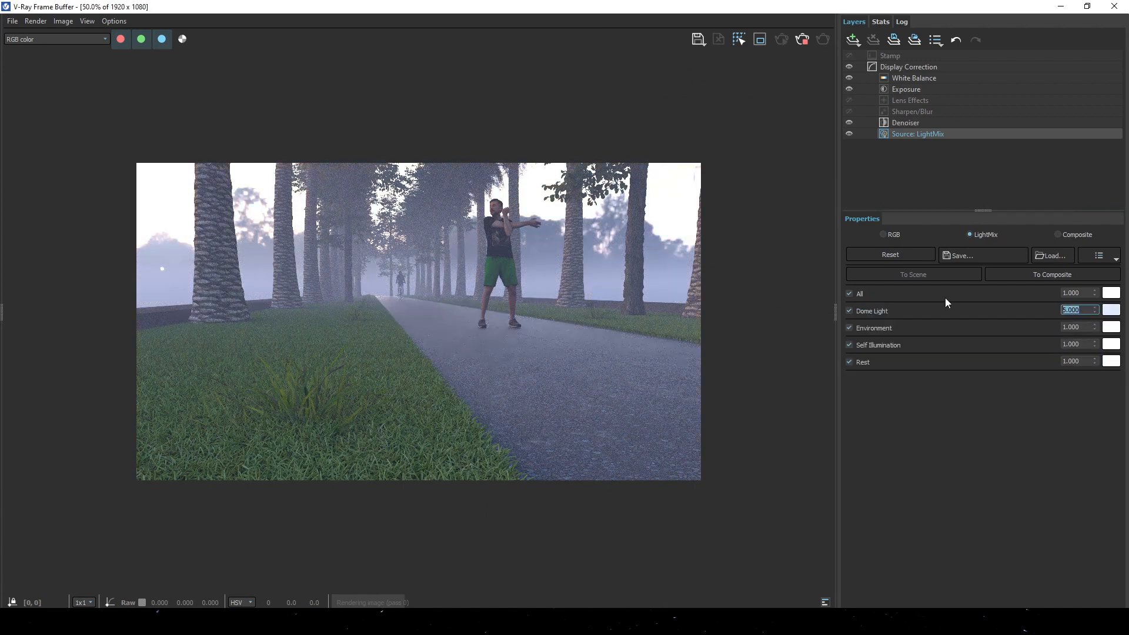
{"action": "type", "text": "10"}
{"action": "key", "text": "Return"}
{"action": "type", "text": "5"}
{"action": "key", "text": "Return"}
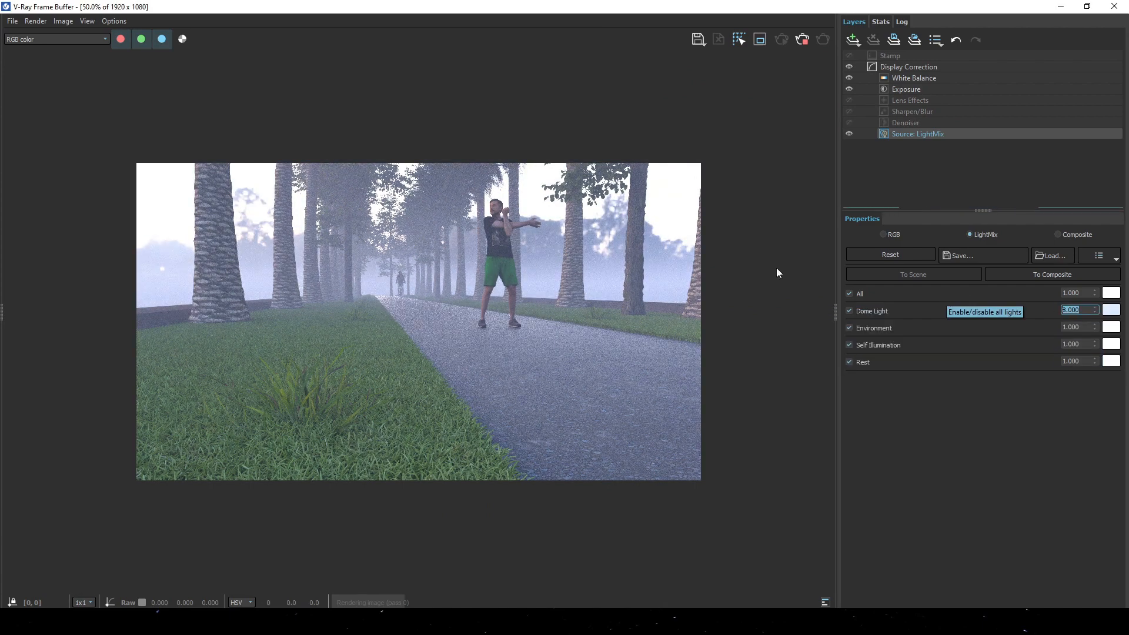
Step: Inspect the grass and path up close and raise the contrast and exposure in the Exposure layer
{"action": "scroll", "coordinate": [386, 474], "scroll_direction": "up", "scroll_amount": 2}
{"action": "middle_click_drag", "start_coordinate": [673, 548], "coordinate": [545, 521]}
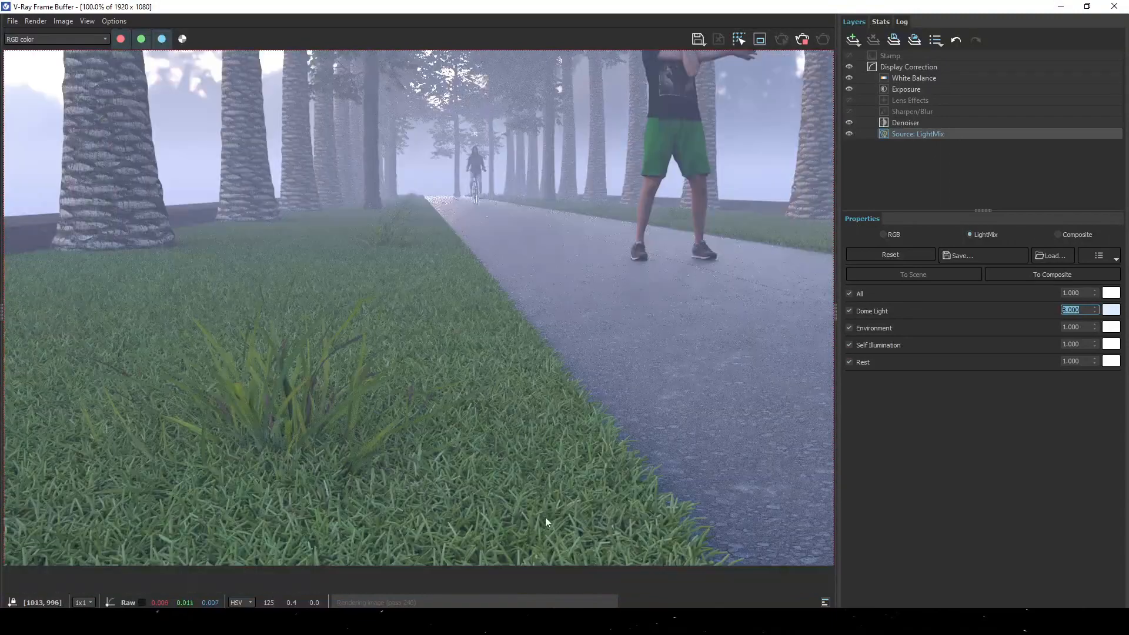
{"action": "scroll", "coordinate": [539, 511], "scroll_direction": "up", "scroll_amount": 1}
{"action": "scroll", "coordinate": [540, 489], "scroll_direction": "down", "scroll_amount": 1}
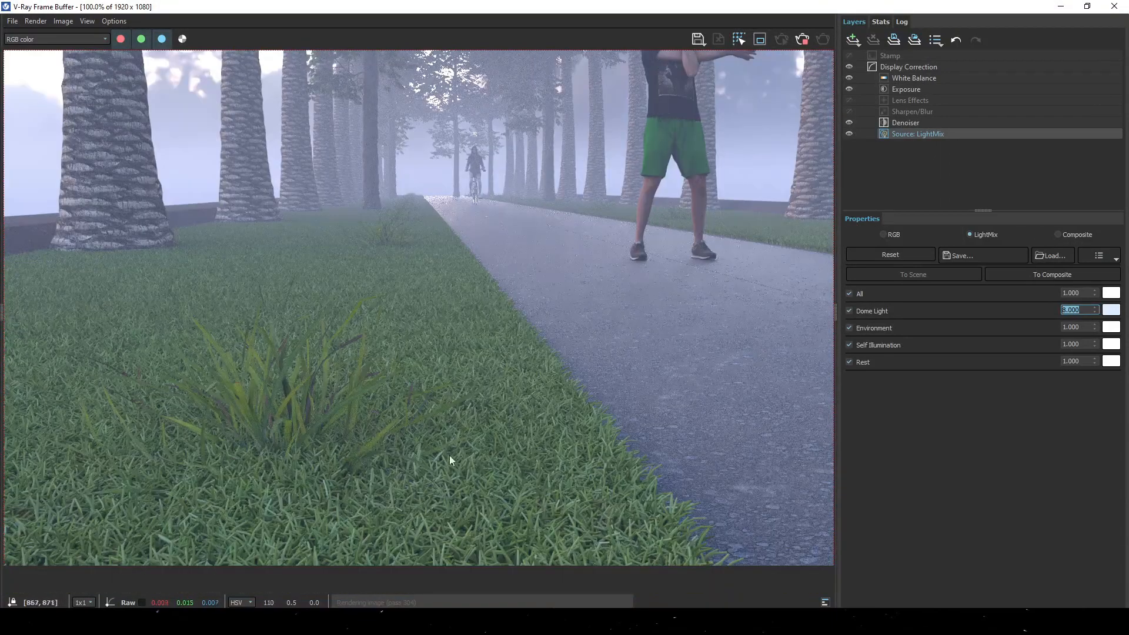
{"action": "scroll", "coordinate": [451, 460], "scroll_direction": "down", "scroll_amount": 1}
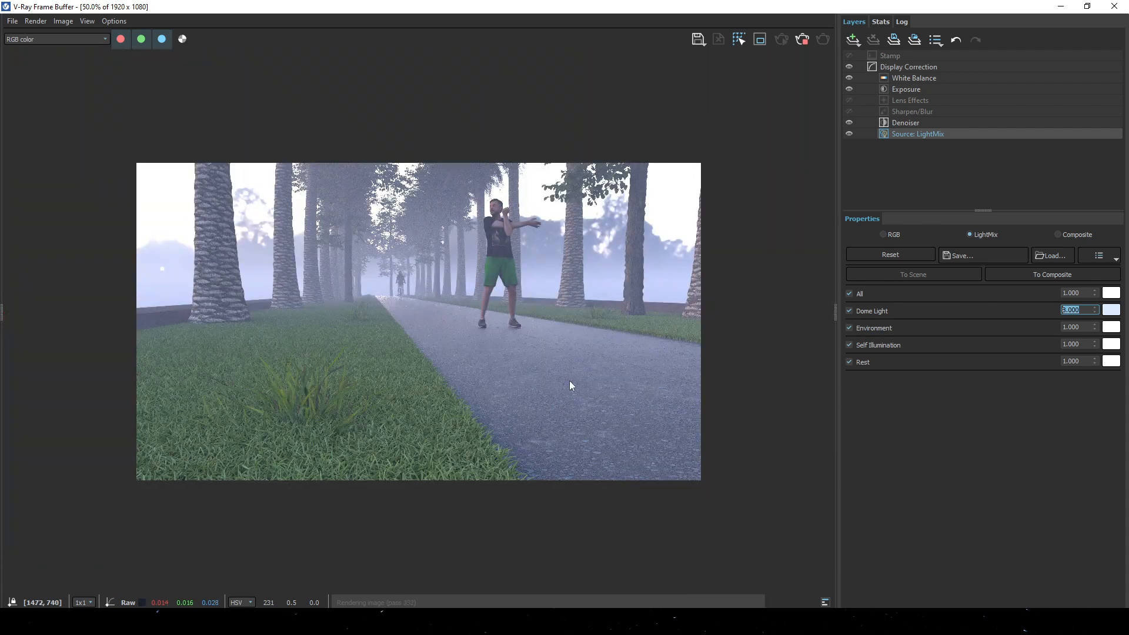
{"action": "left_click", "coordinate": [906, 88]}
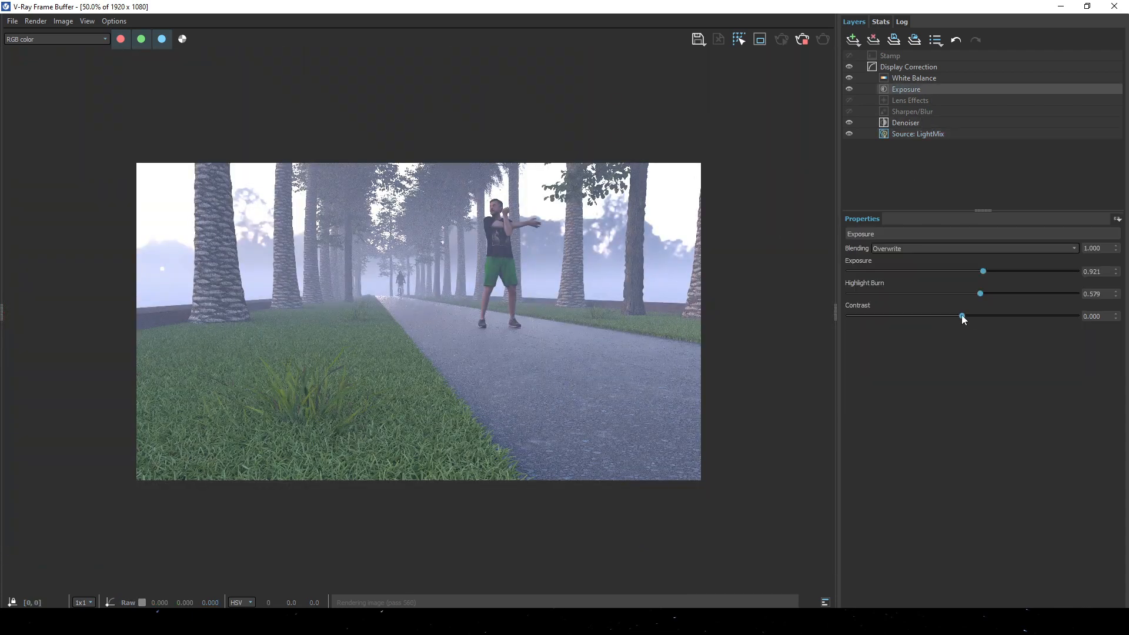
{"action": "left_click_drag", "start_coordinate": [961, 316], "coordinate": [991, 317]}
{"action": "mouse_move", "coordinate": [983, 271]}
{"action": "left_mouse_down"}
{"action": "mouse_move", "coordinate": [974, 293]}
{"action": "mouse_move", "coordinate": [957, 294]}
{"action": "mouse_move", "coordinate": [1018, 315]}
{"action": "mouse_move", "coordinate": [993, 320]}
{"action": "mouse_move", "coordinate": [1003, 321]}
{"action": "left_mouse_up"}
Step: Raise the colour temperature in the White Balance layer to warm the render slightly
{"action": "left_click", "coordinate": [950, 133]}
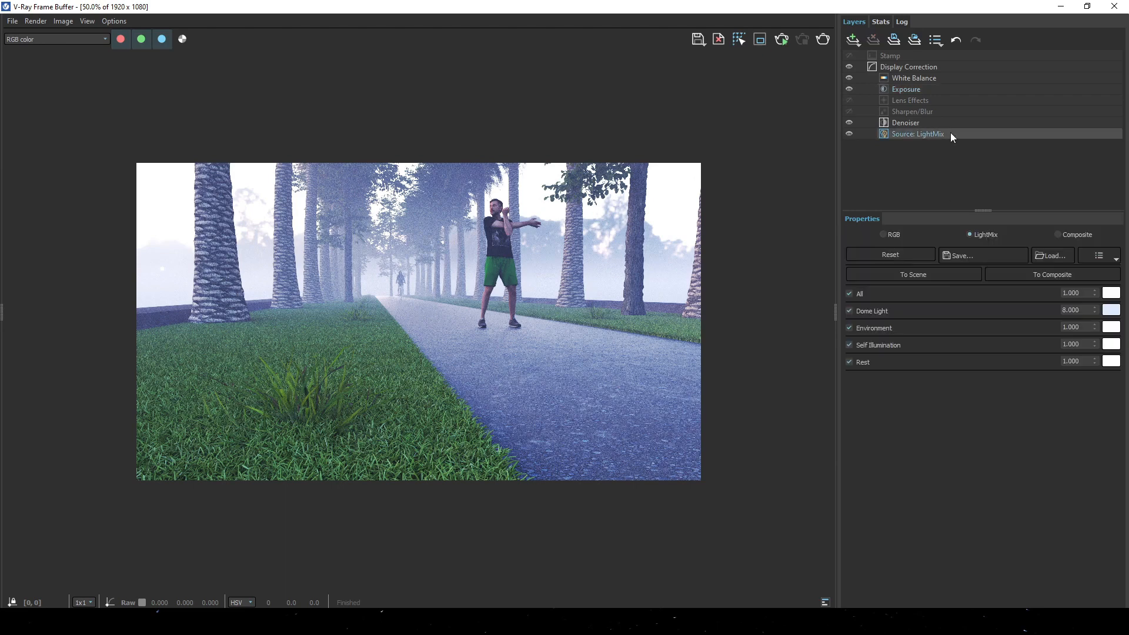
{"action": "left_click", "coordinate": [917, 79]}
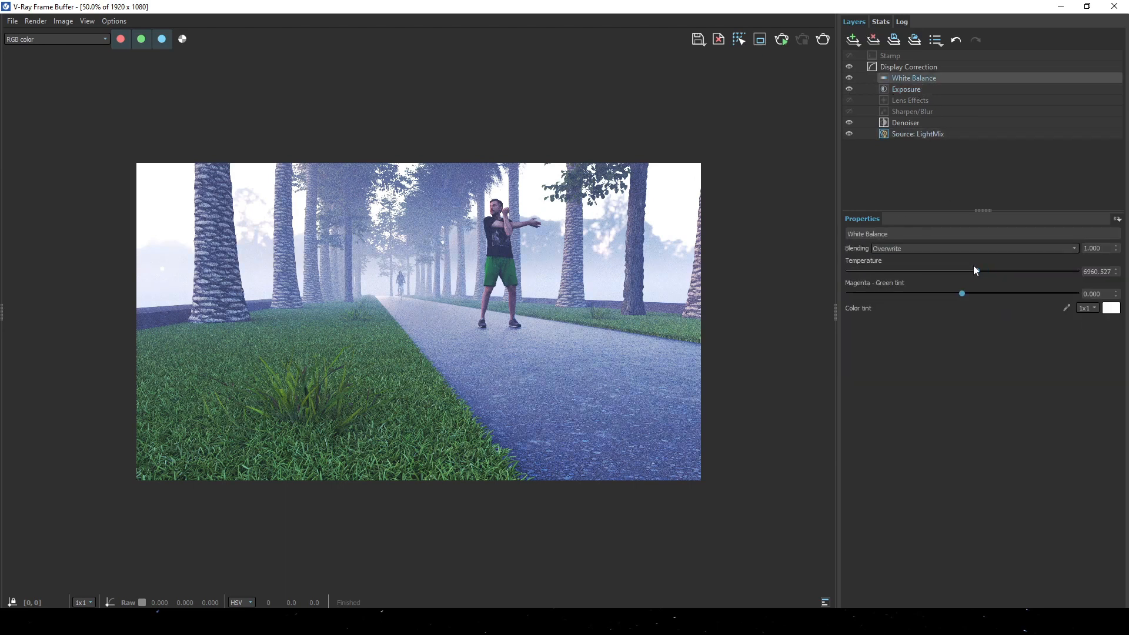
{"action": "mouse_move", "coordinate": [977, 271]}
{"action": "left_mouse_down"}
{"action": "mouse_move", "coordinate": [934, 271]}
{"action": "mouse_move", "coordinate": [986, 271]}
{"action": "left_mouse_up"}
{"action": "left_click", "coordinate": [929, 134]}
Step: Set the Denoiser layer's preset to Strong
{"action": "left_click", "coordinate": [941, 123]}
{"action": "left_click", "coordinate": [929, 289]}
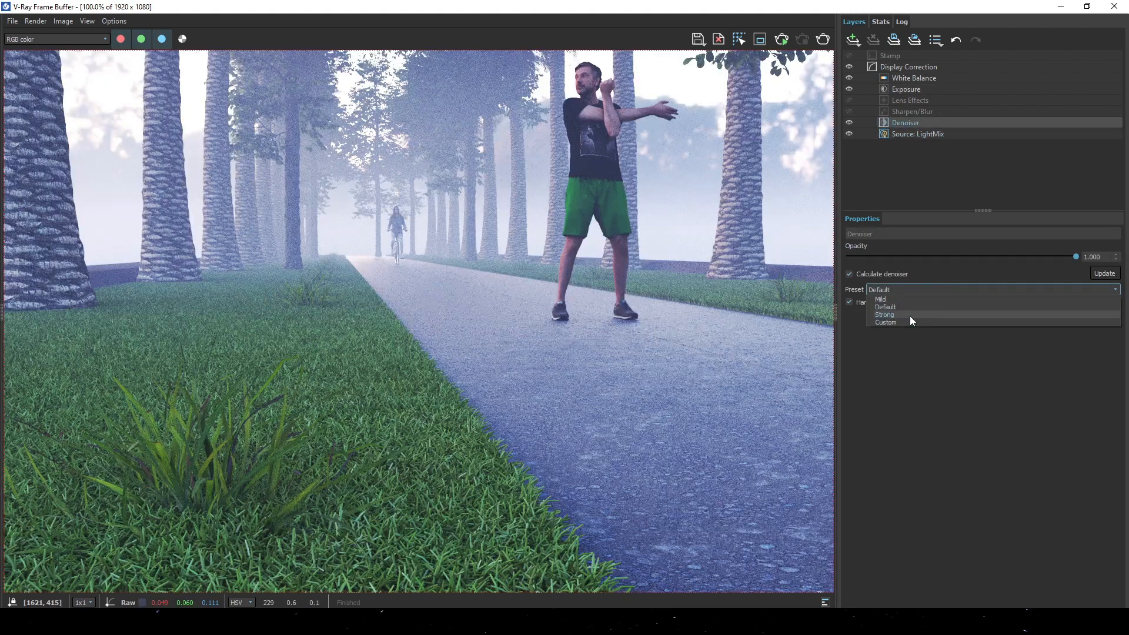
{"action": "left_click", "coordinate": [909, 314]}
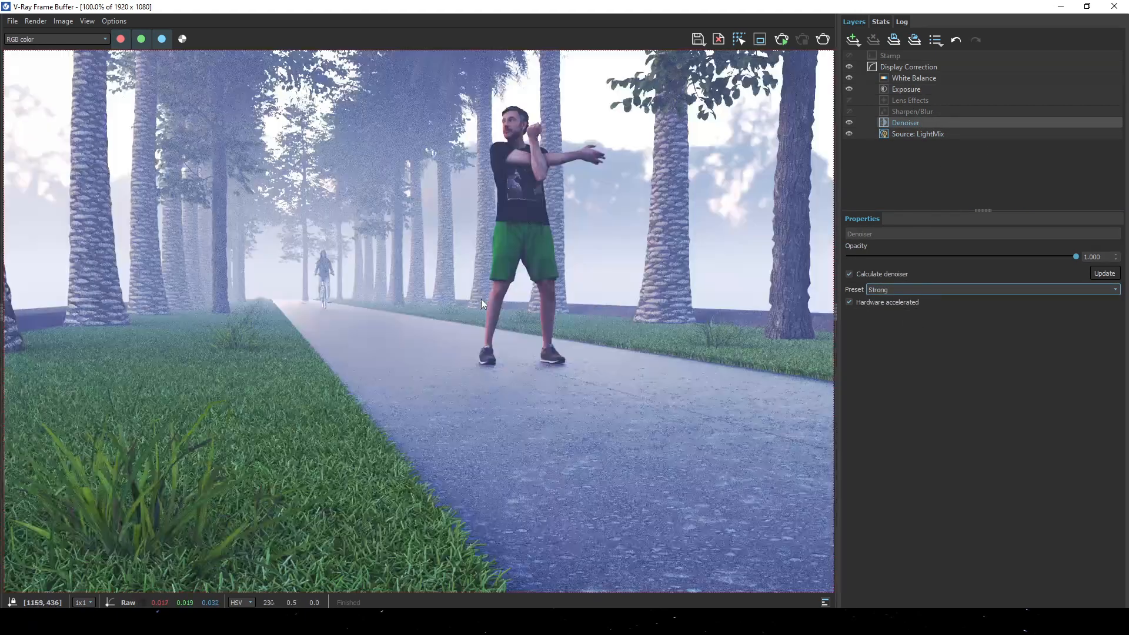